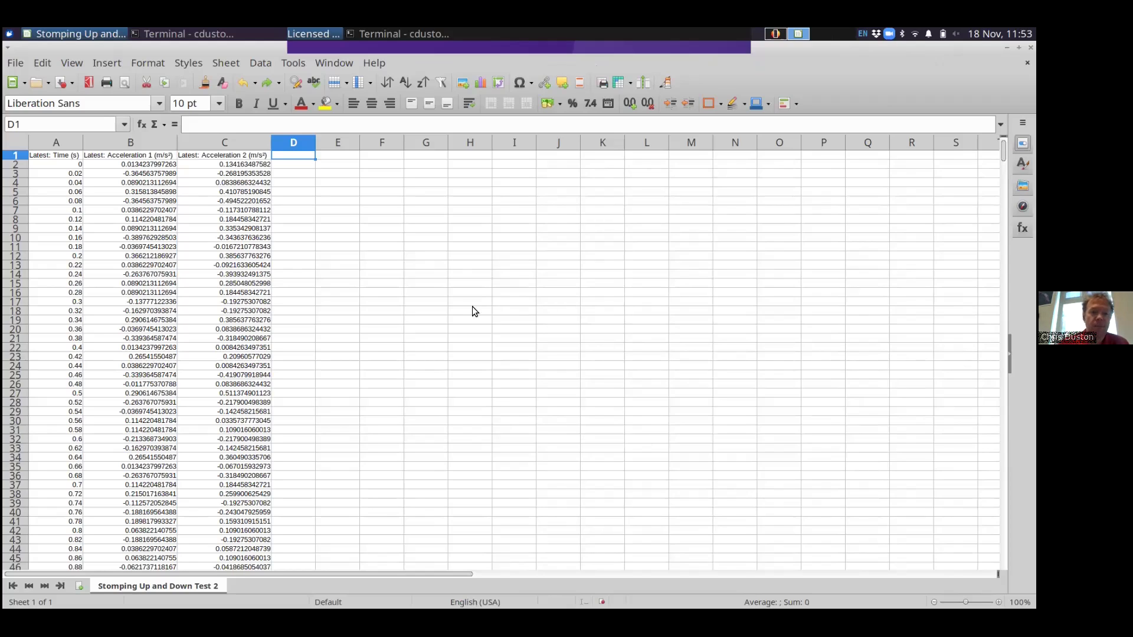
# Review the Time and Acceleration 1 data, paging through the acceleration values.
pyautogui.click(130, 154)
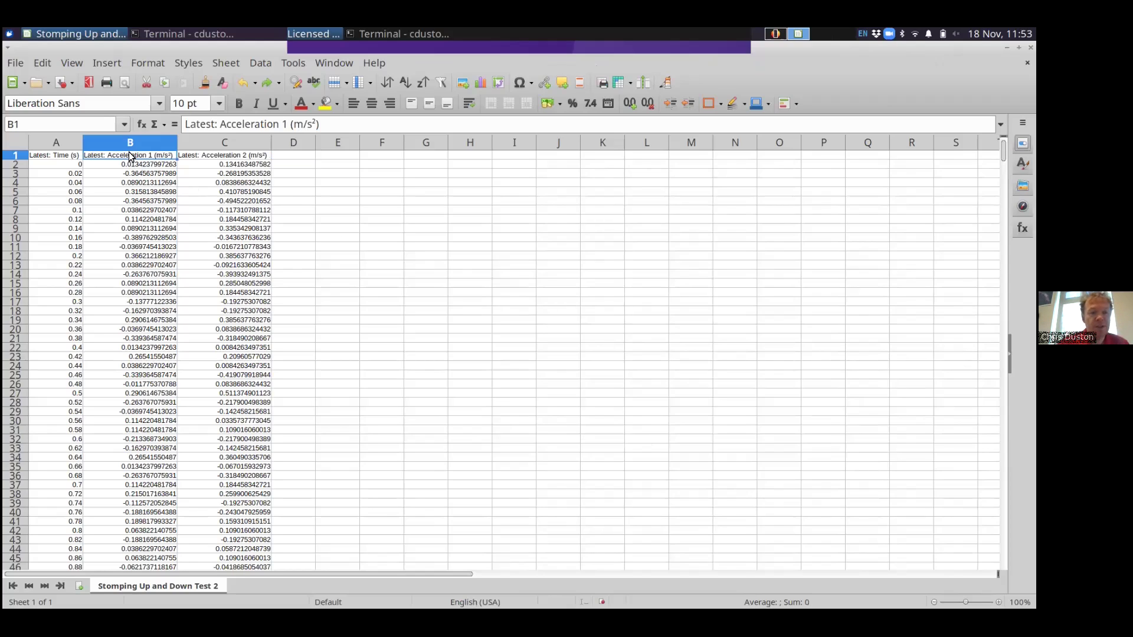
pyautogui.click(58, 157)
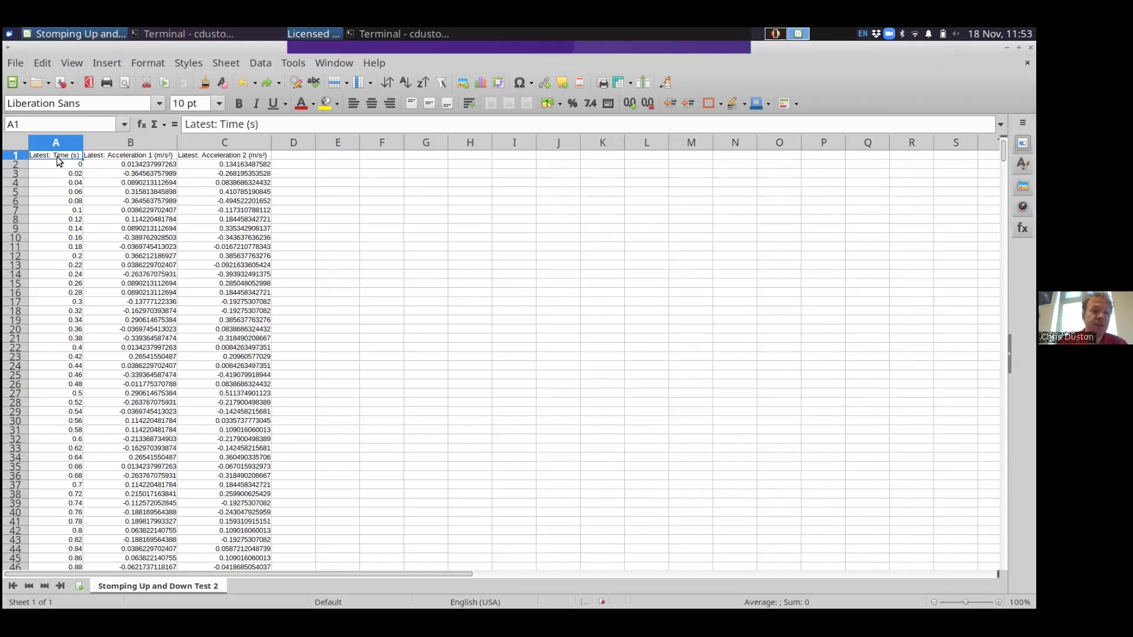
pyautogui.press('Down')
pyautogui.press('Down')
pyautogui.press('Down')
pyautogui.press('Down')
pyautogui.press('Up')
pyautogui.press('Up')
pyautogui.press('Up')
pyautogui.press('Up')
pyautogui.press('Right')
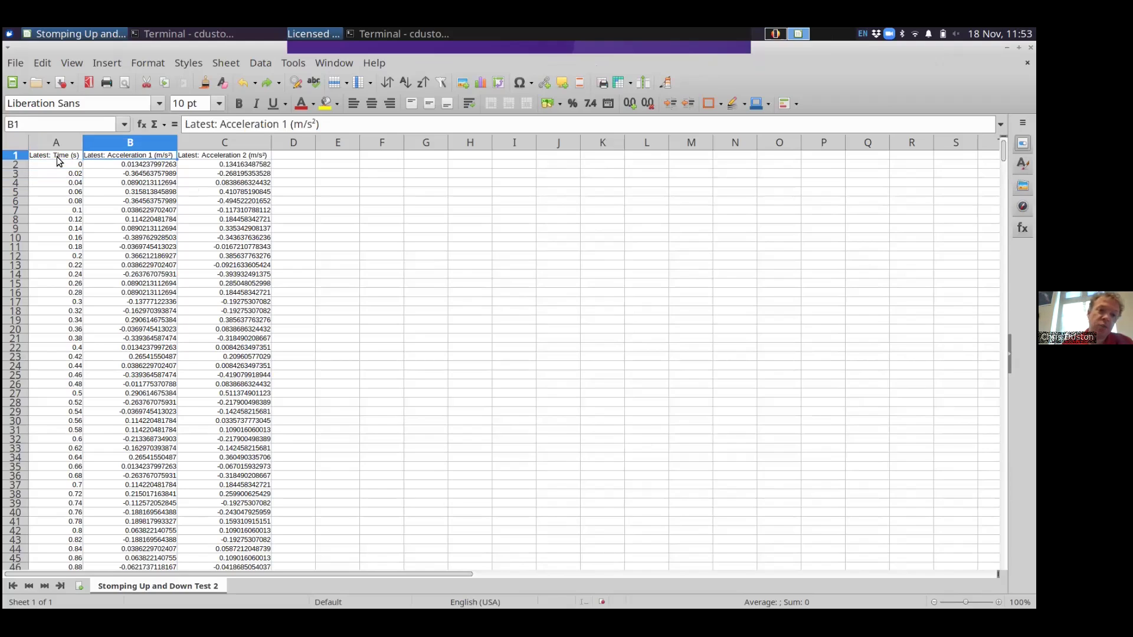
pyautogui.press('Down')
pyautogui.press('Up')
pyautogui.press('Down')
pyautogui.press('pagedown')
pyautogui.press('pagedown')
pyautogui.press('pagedown')
pyautogui.press('pagedown')
pyautogui.press('pagedown')
pyautogui.press('pagedown')
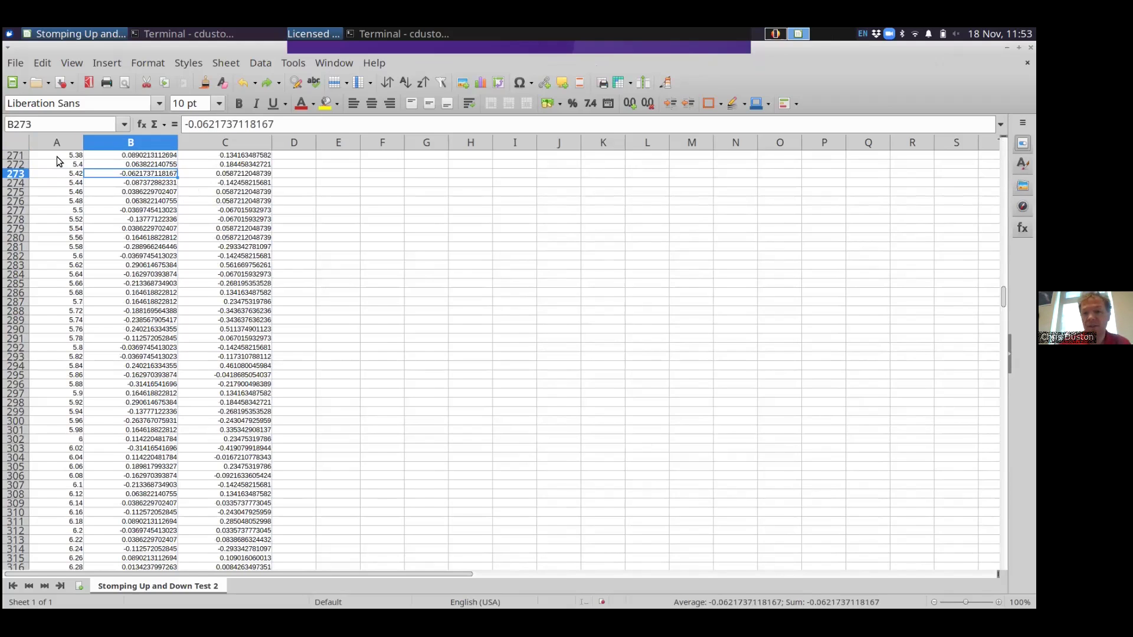
pyautogui.press('pageup')
pyautogui.press('pageup')
pyautogui.press('pageup')
pyautogui.press('pageup')
pyautogui.press('pageup')
pyautogui.press('pageup')
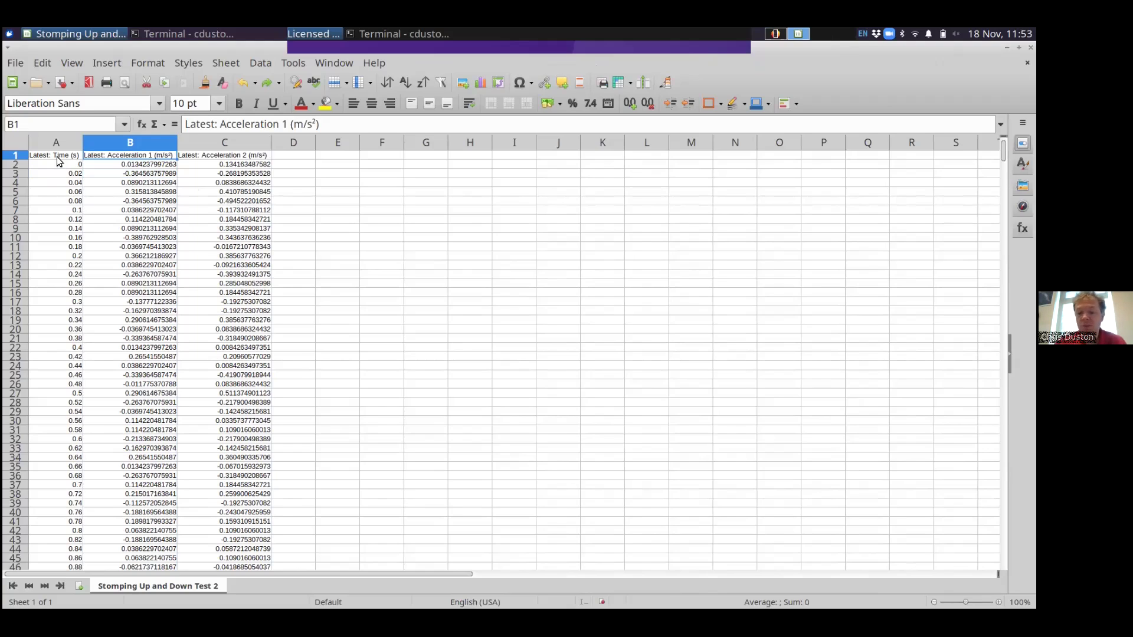
pyautogui.press('Right')
pyautogui.press('Right')
pyautogui.press('Right')
pyautogui.press('Right')
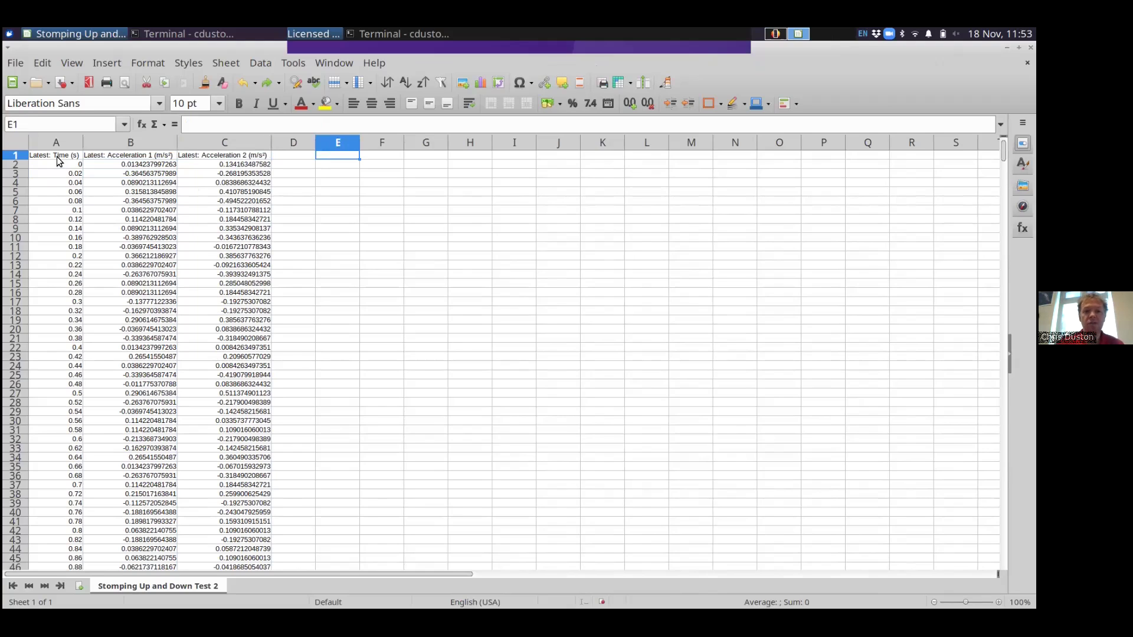
pyautogui.press('Right')
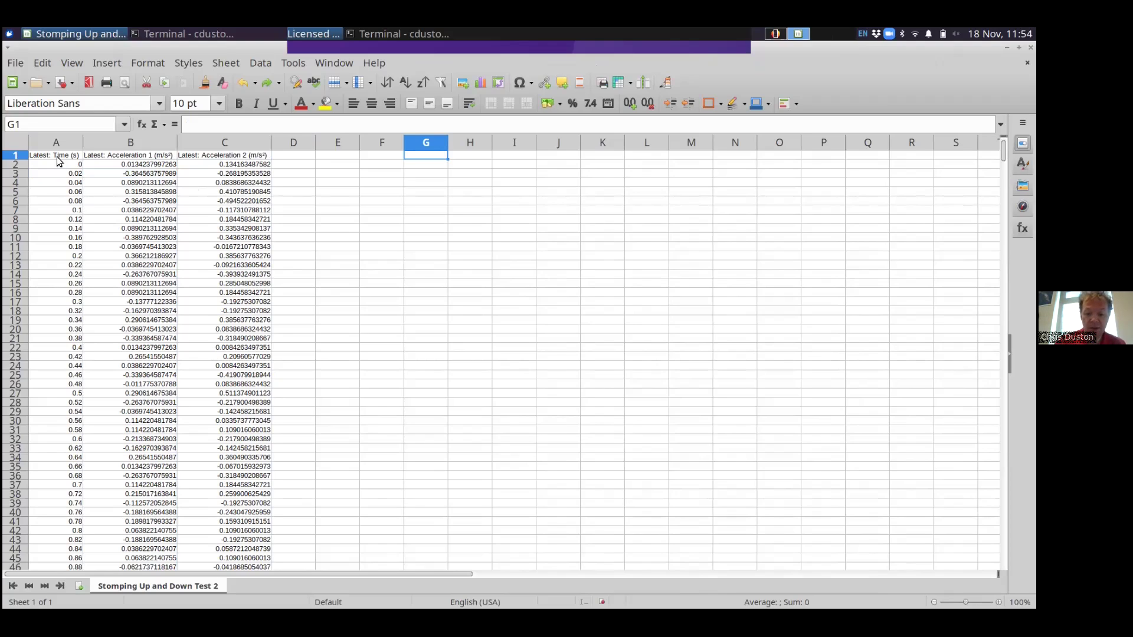
# Enter the headings 'Magnitude of FFT' in G1 and 'Phase of FT' in H1.
pyautogui.write('Magnitude of FFT')
pyautogui.press('Tab')
pyautogui.write('Phase of FT')
pyautogui.press('Return')
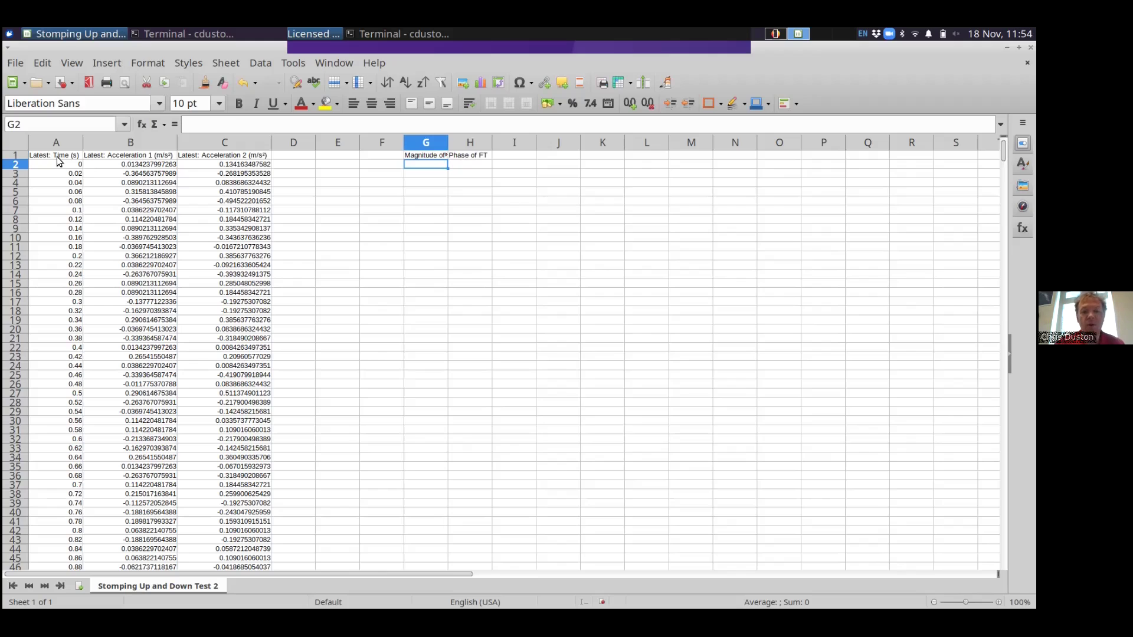
# Find the FOURIER function in the Function Wizard and go to its arguments.
pyautogui.click(105, 65)
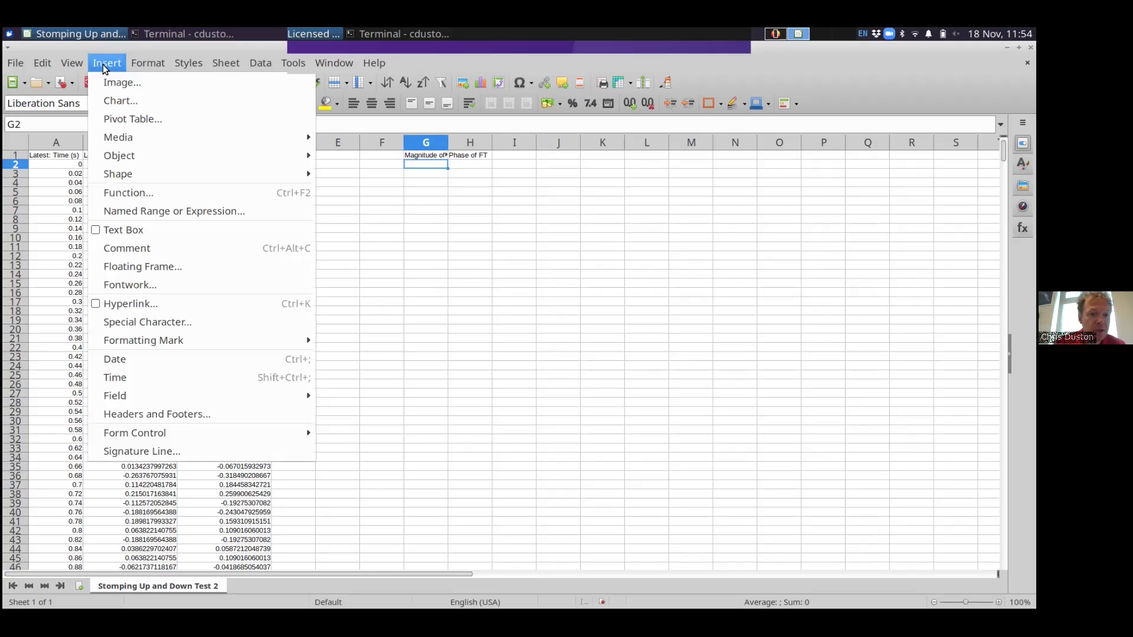
pyautogui.click(124, 193)
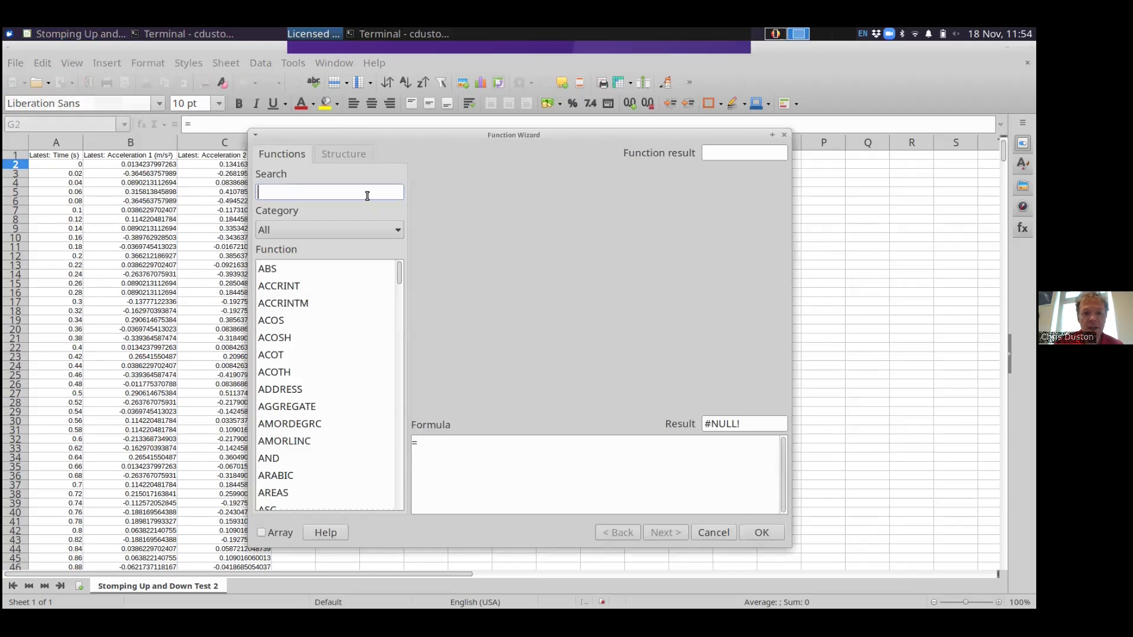
pyautogui.write('FOUR')
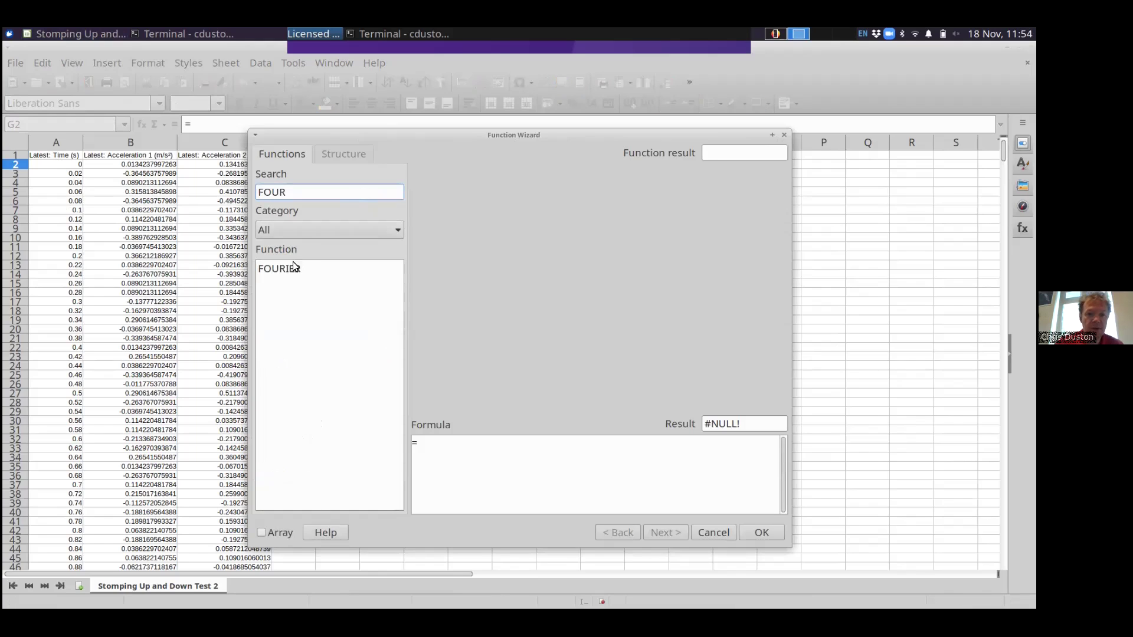
pyautogui.click(290, 271)
pyautogui.click(661, 534)
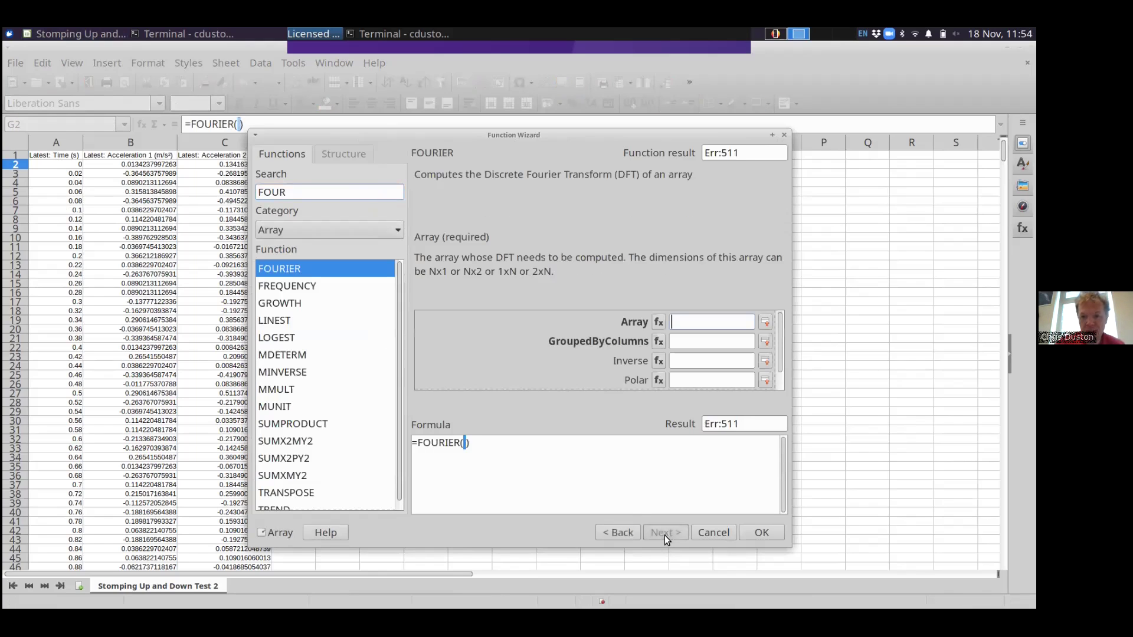
# Set FOURIER's Array argument to the acceleration range B2:B752 by selecting it on the sheet.
pyautogui.moveTo(604, 136); pyautogui.dragTo(721, 146)
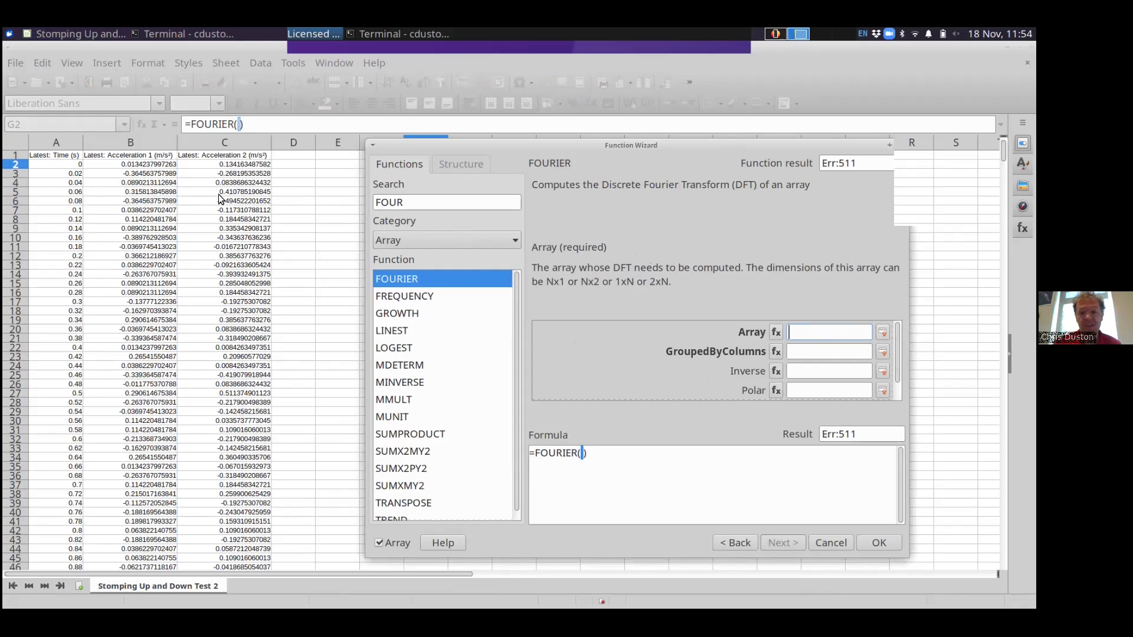
pyautogui.click(882, 333)
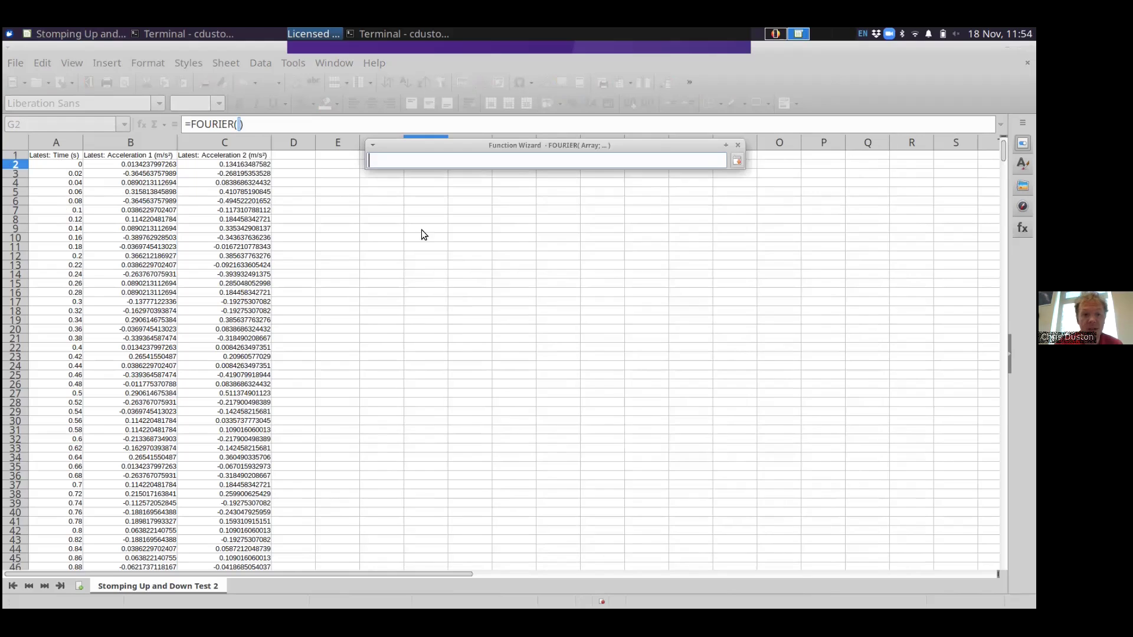
pyautogui.click(126, 168)
pyautogui.moveTo(126, 168)
pyautogui.mouseDown()
pyautogui.moveTo(150, 177)
pyautogui.moveTo(149, 197)
pyautogui.moveTo(150, 177)
pyautogui.moveTo(149, 360)
pyautogui.moveTo(125, 169)
pyautogui.mouseUp()
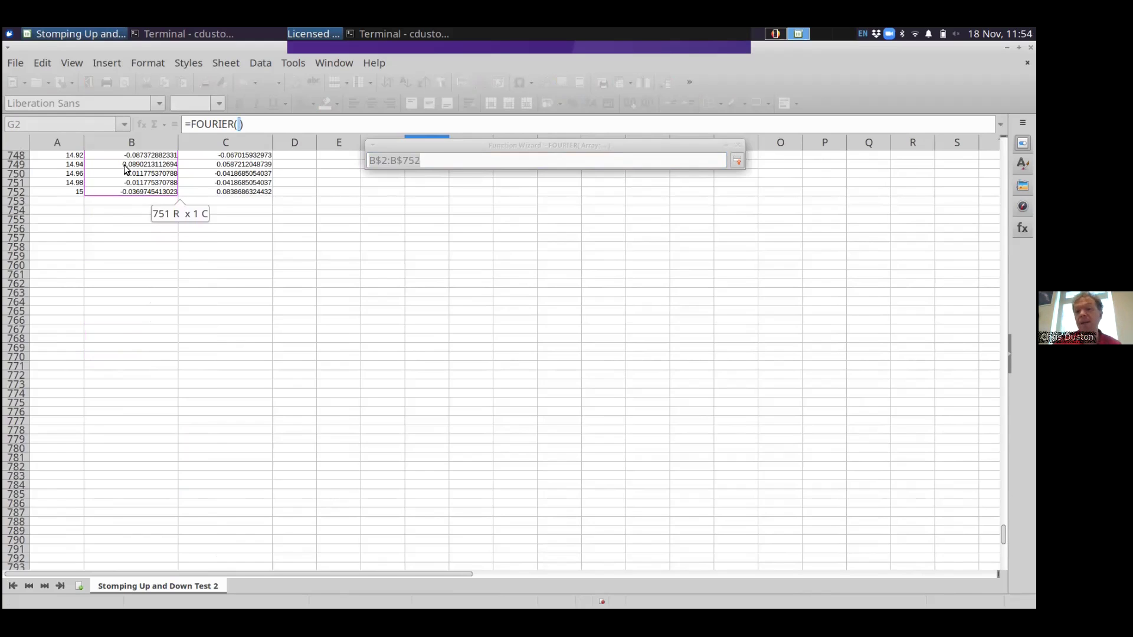
# Enter 1 for GroupedByColumns, leave Inverse blank, and enter 1 for Polar.
pyautogui.click(737, 162)
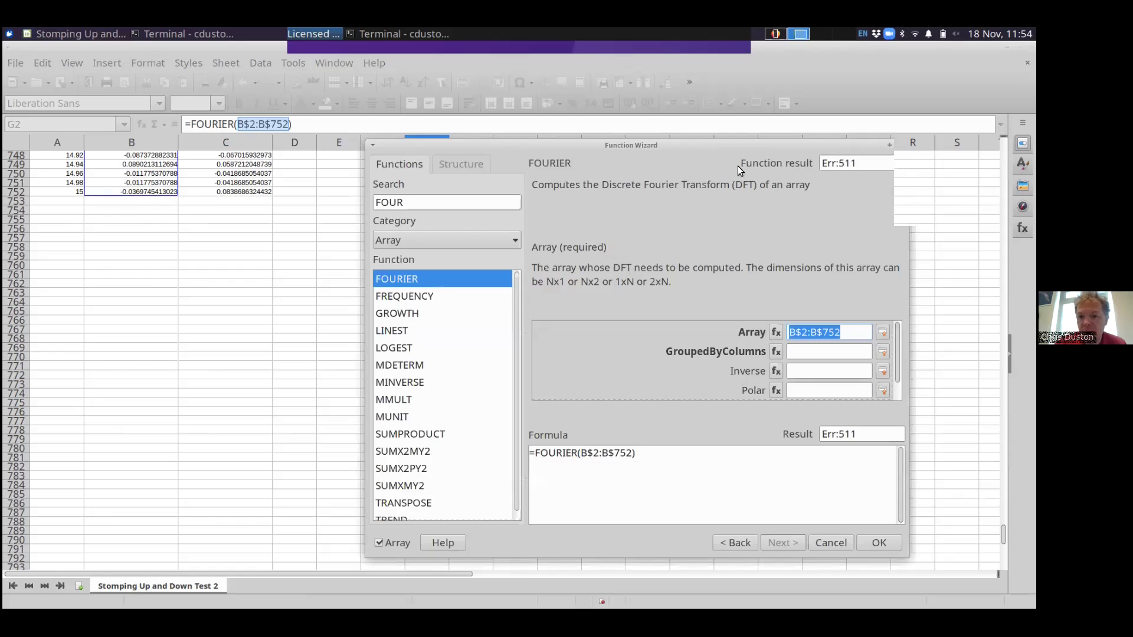
pyautogui.click(809, 352)
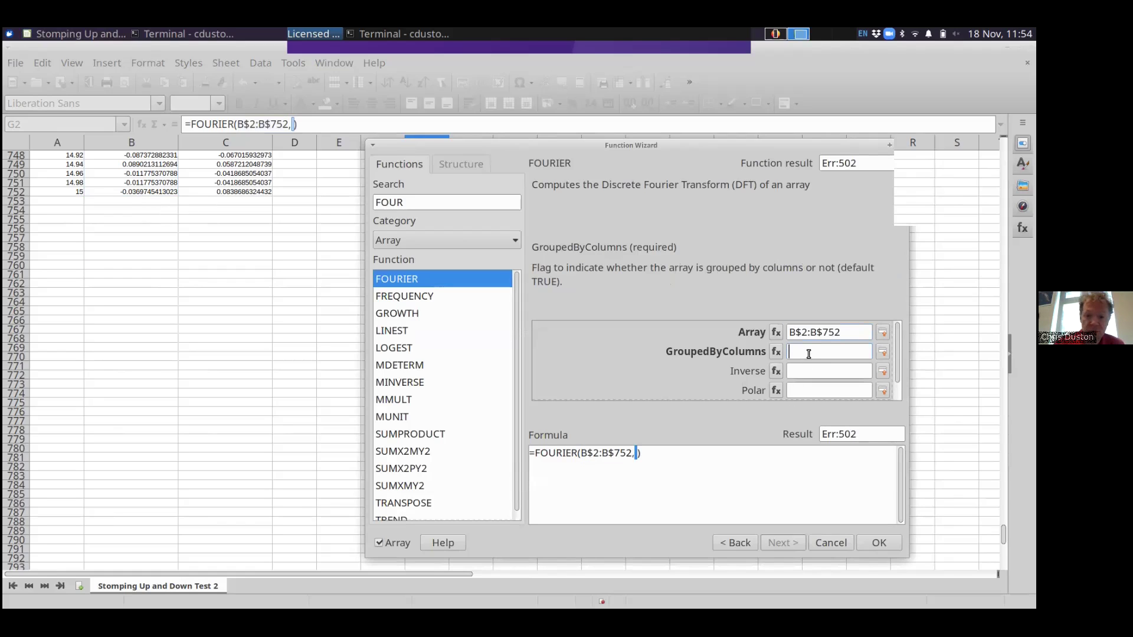
pyautogui.write('1')
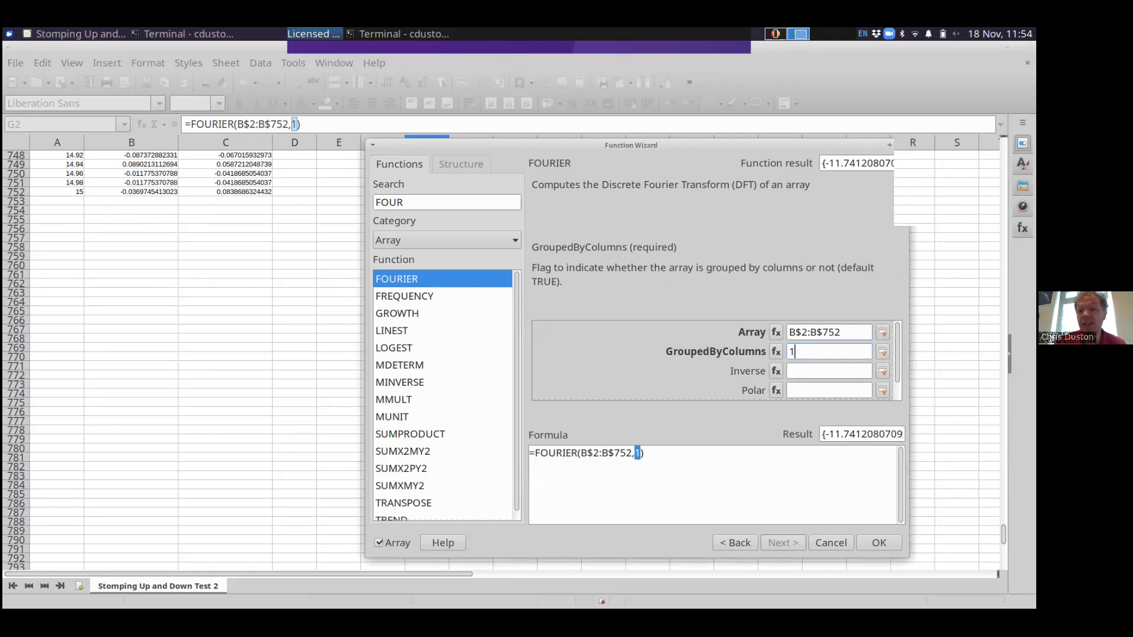
pyautogui.click(806, 370)
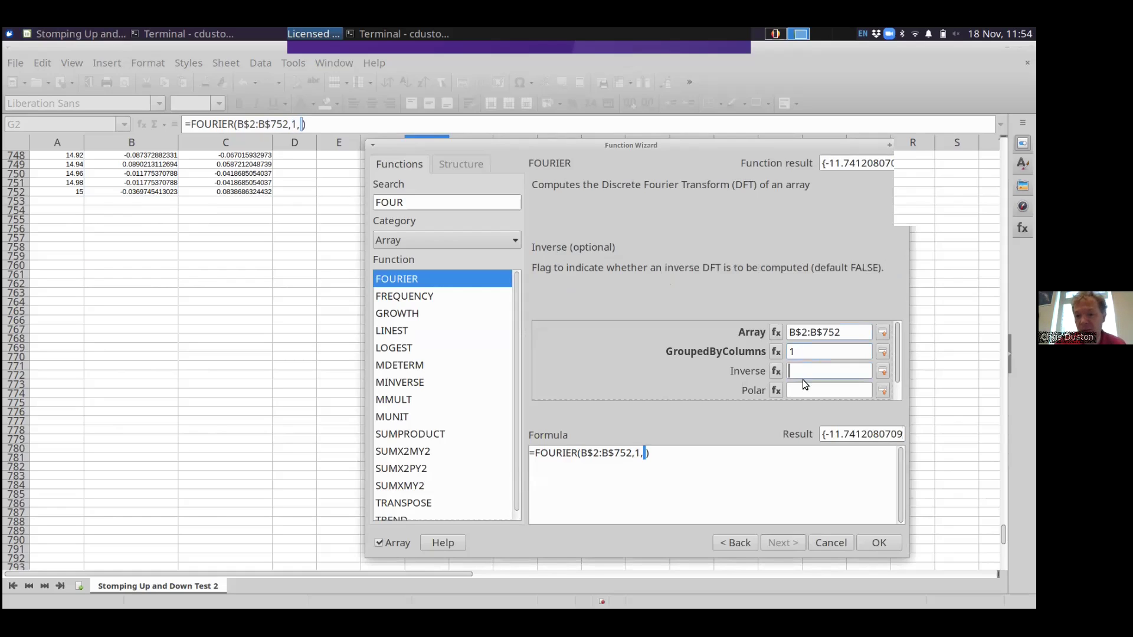
pyautogui.click(804, 390)
pyautogui.write('1')
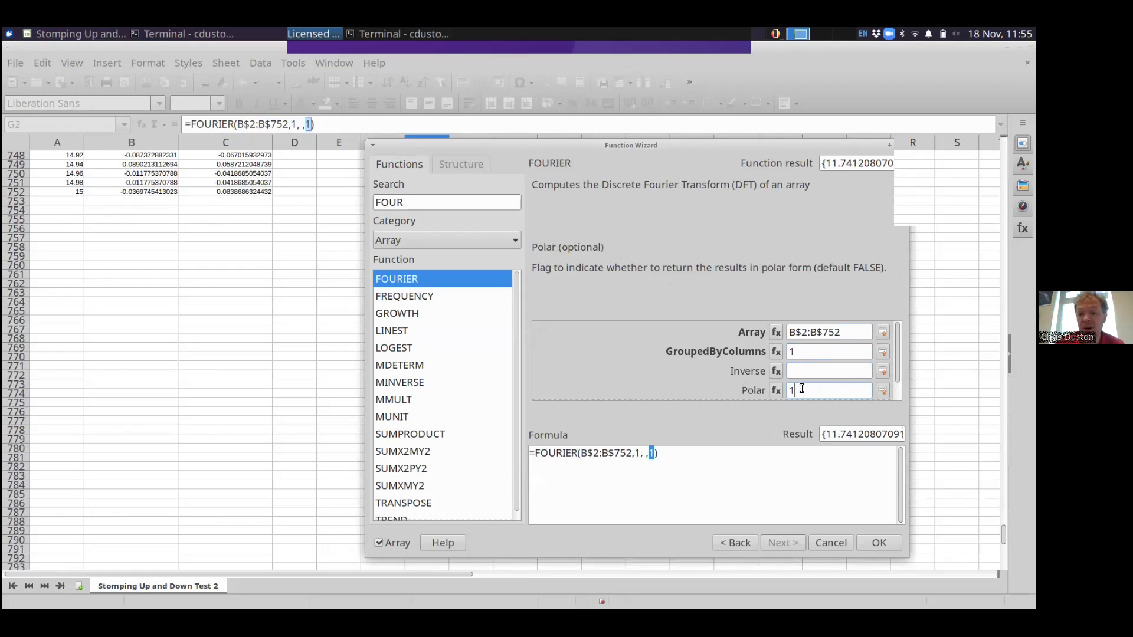
pyautogui.click(809, 353)
pyautogui.press('BackSpace')
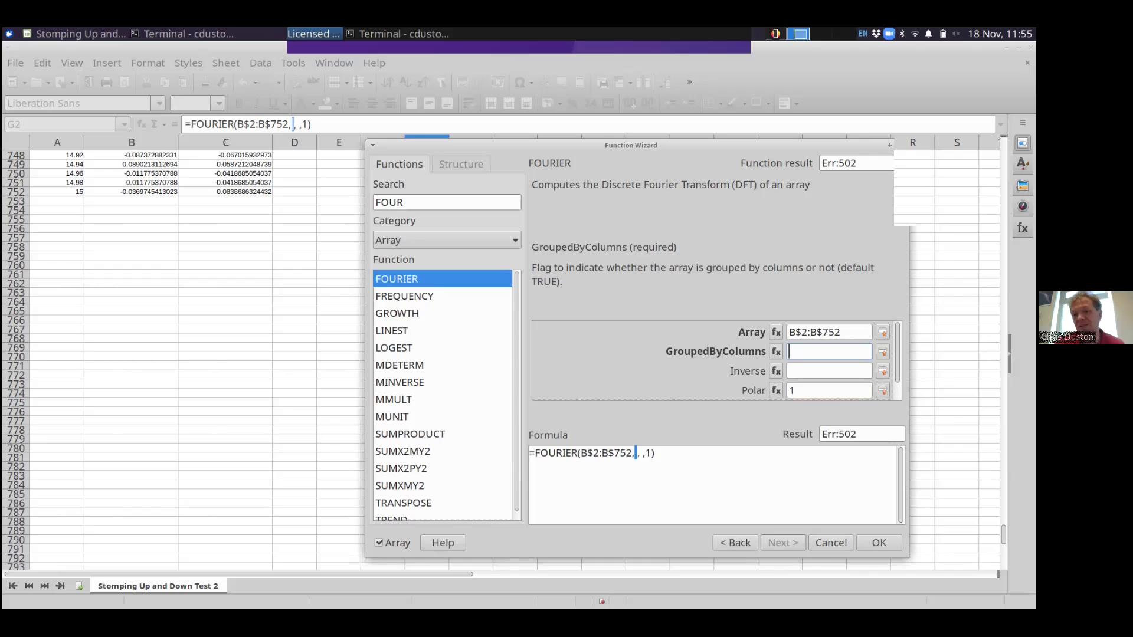
pyautogui.write('1')
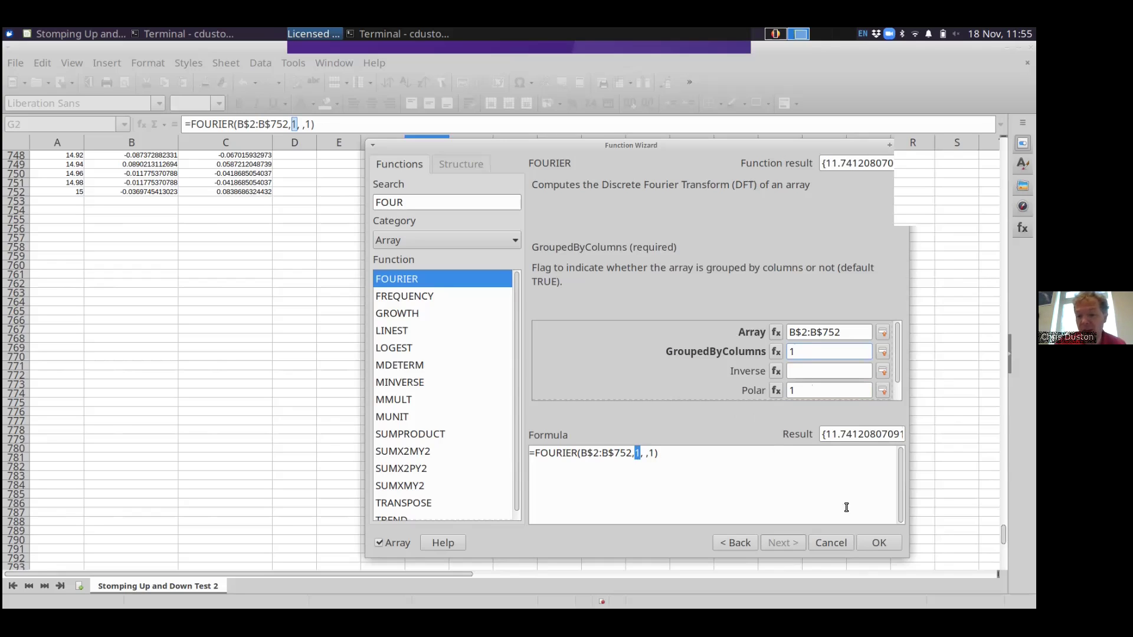
pyautogui.click(878, 542)
pyautogui.scroll(6, 421, 177)
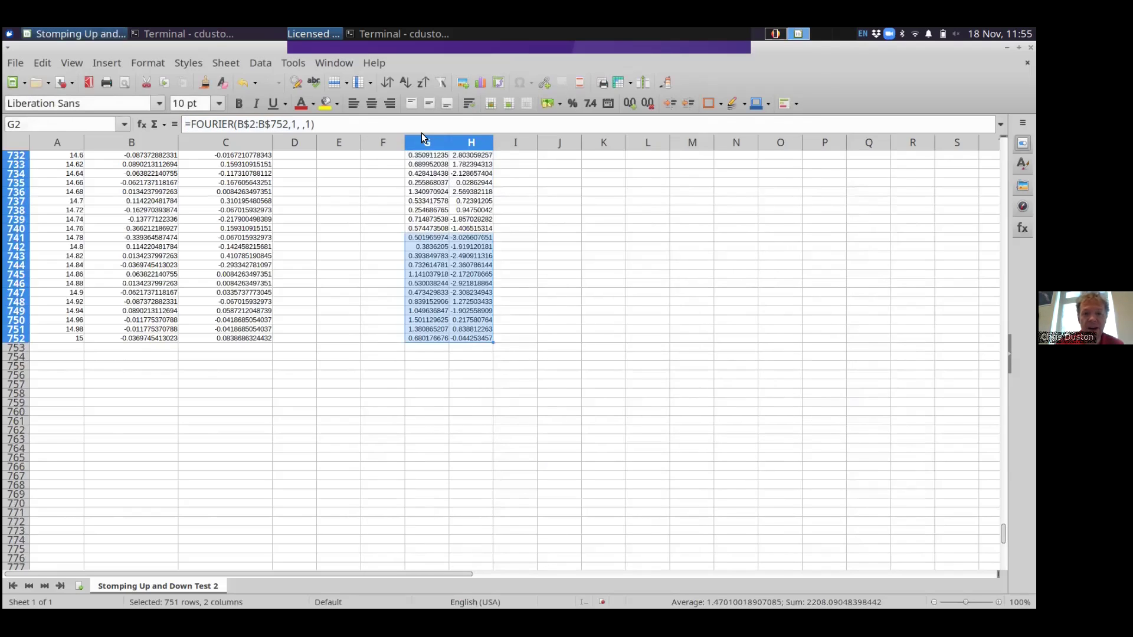
pyautogui.scroll(-3, 418, 203)
pyautogui.click(413, 228)
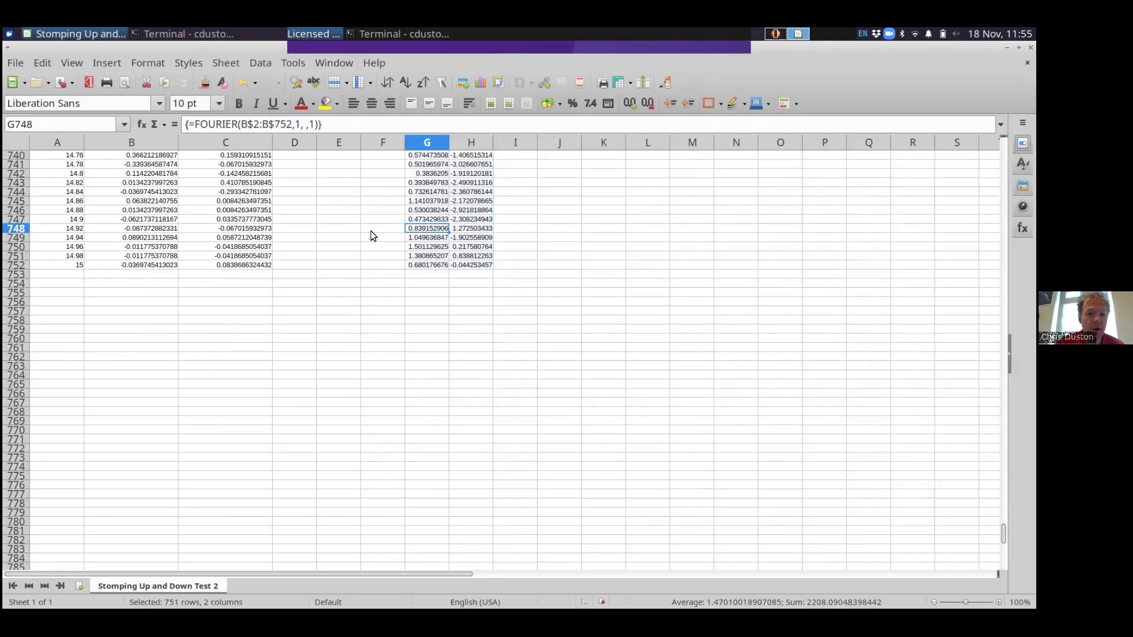
pyautogui.click(69, 257)
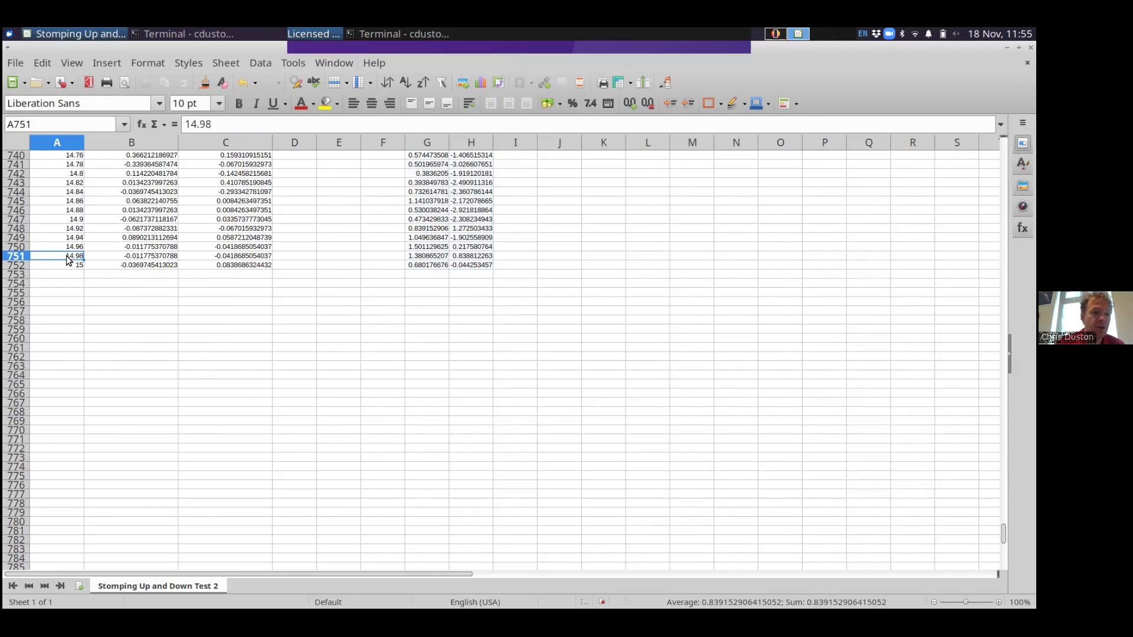
pyautogui.click(436, 265)
pyautogui.scroll(20, 441, 268)
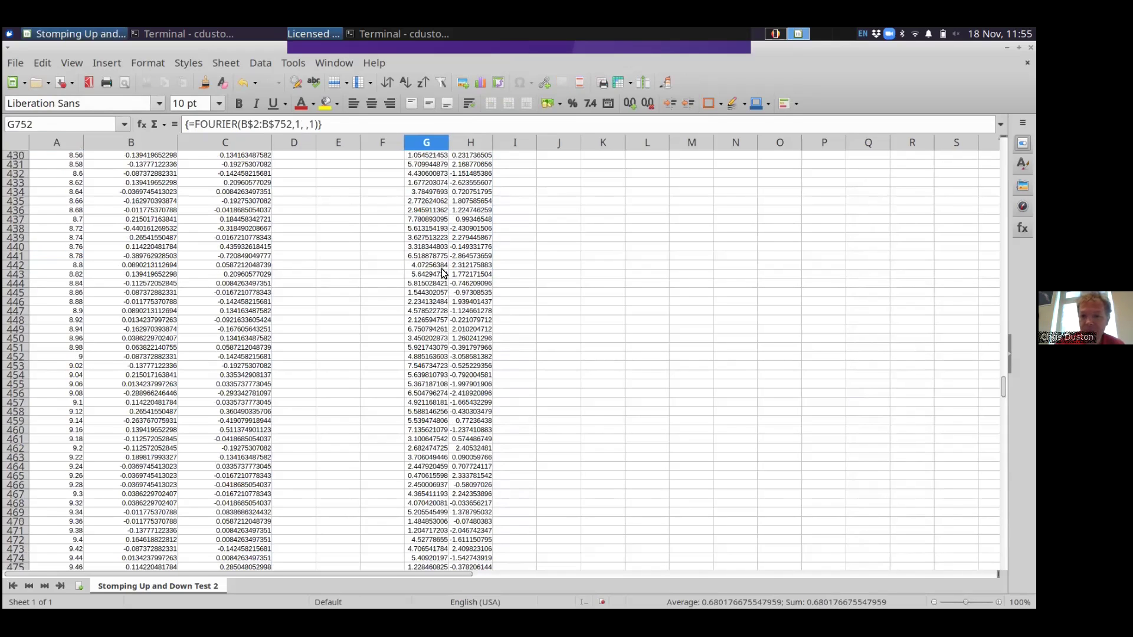
pyautogui.scroll(20, 453, 171)
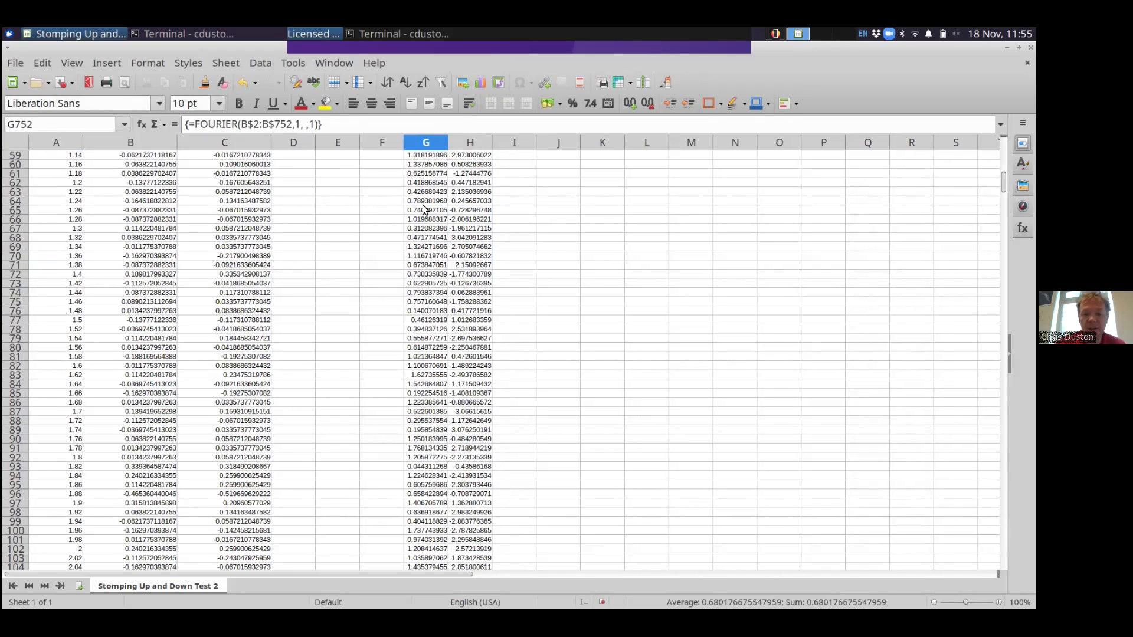
pyautogui.scroll(20, 425, 209)
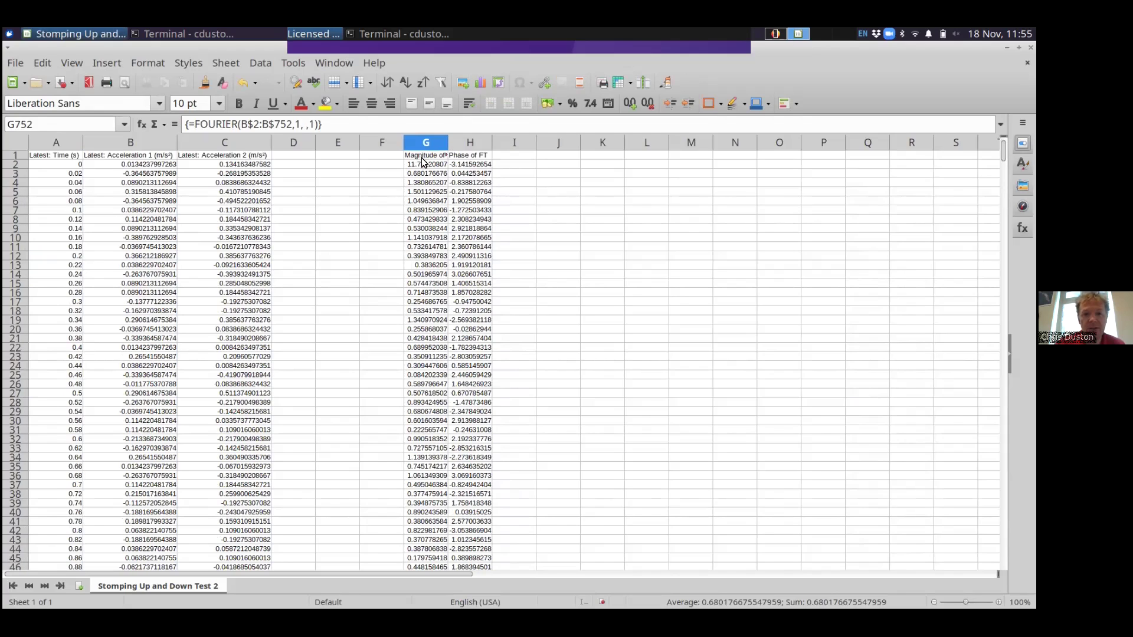
pyautogui.moveTo(424, 155); pyautogui.dragTo(466, 167)
pyautogui.click(465, 165)
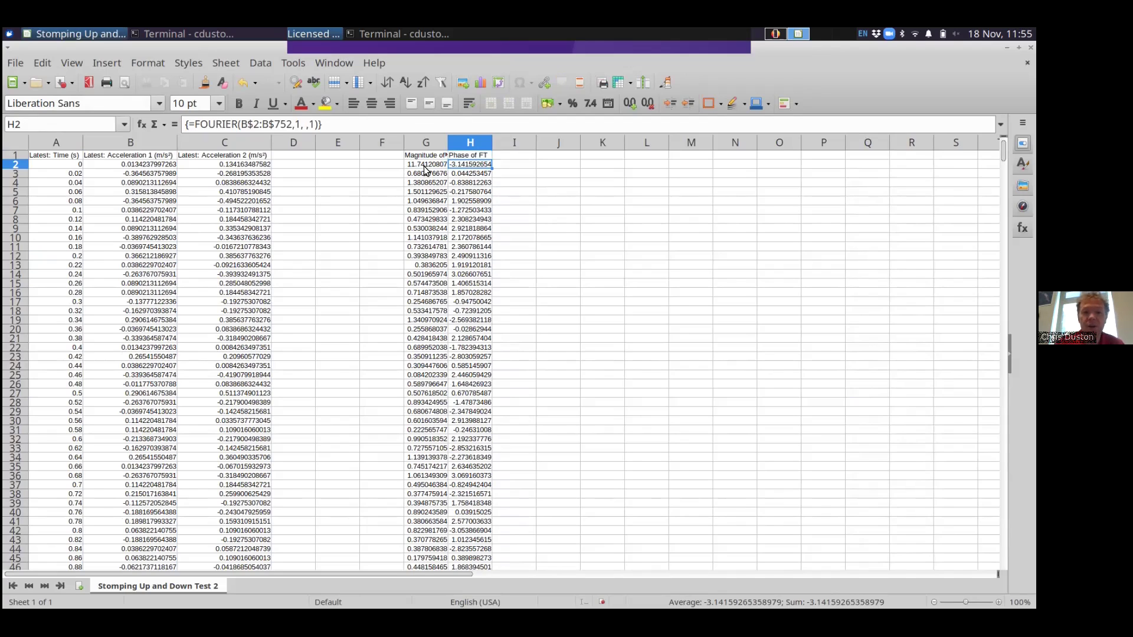
# Head column F with 'Frequency (Hz)' in F1.
pyautogui.click(390, 157)
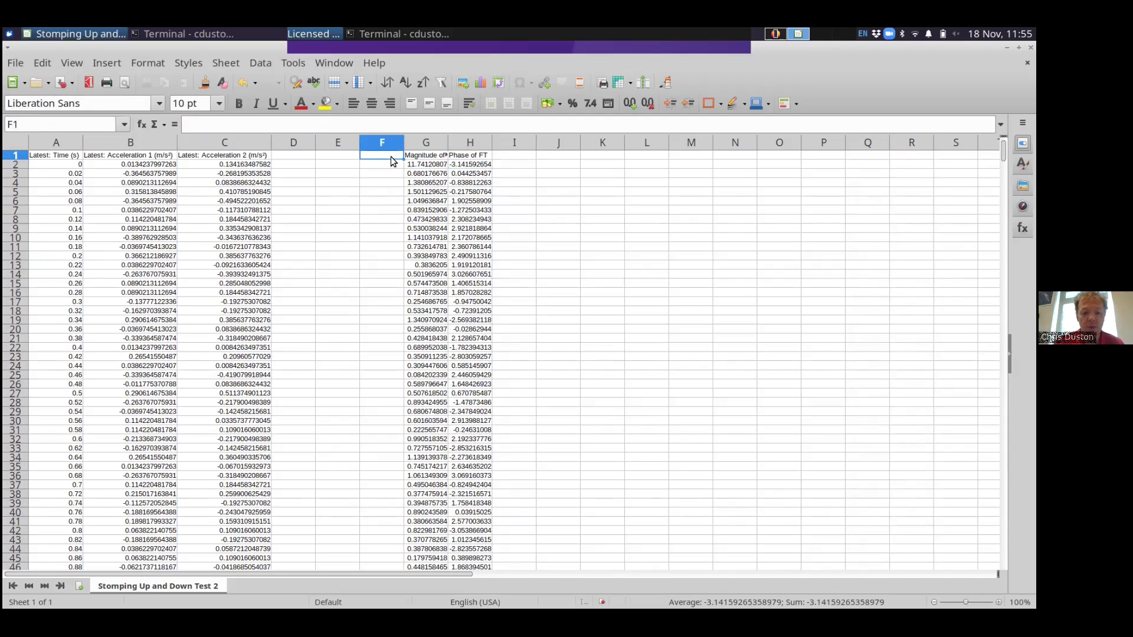
pyautogui.write('Freqency')
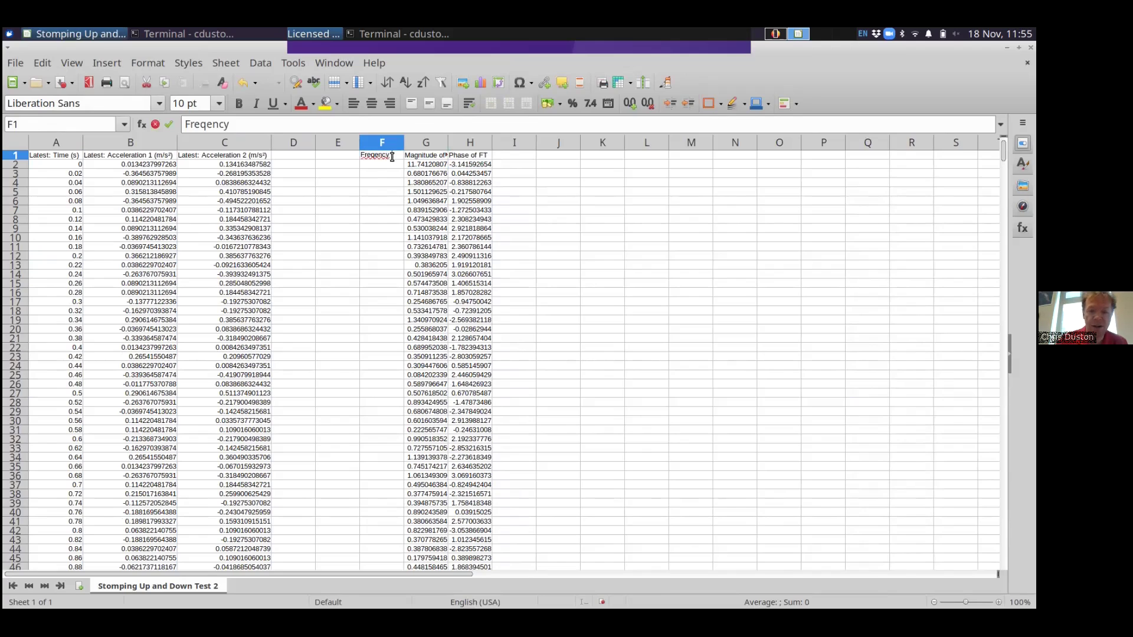
pyautogui.press('BackSpace')
pyautogui.press('BackSpace')
pyautogui.press('BackSpace')
pyautogui.press('BackSpace')
pyautogui.press('BackSpace')
pyautogui.write('quency (Hz)')
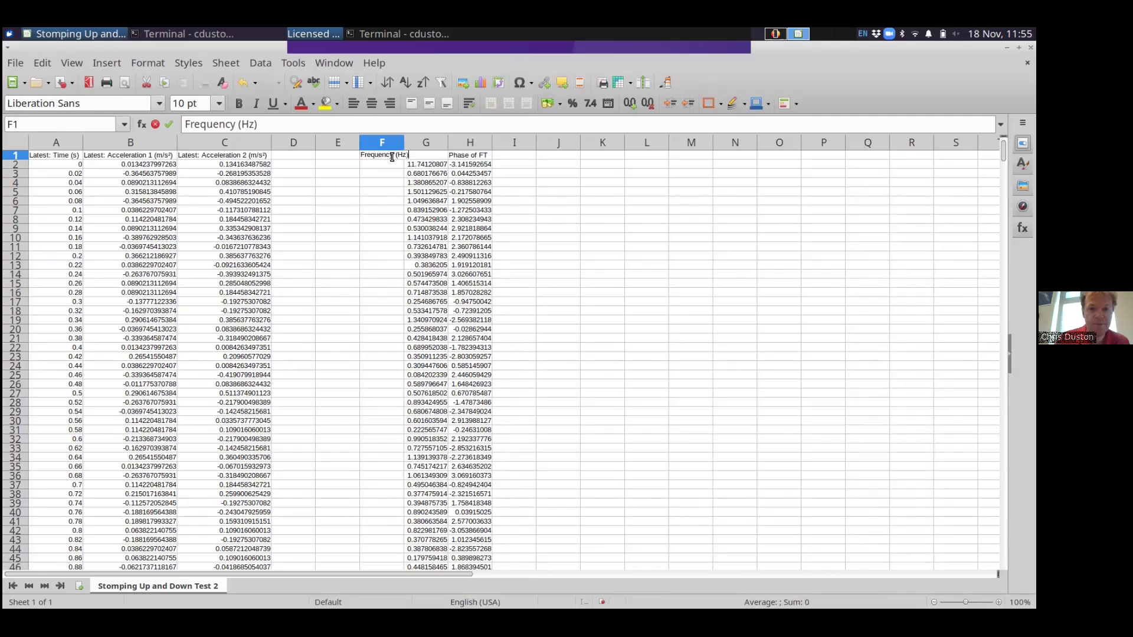
pyautogui.press('Return')
# Label cell E2 'Sampling Rate'.
pyautogui.press('Left')
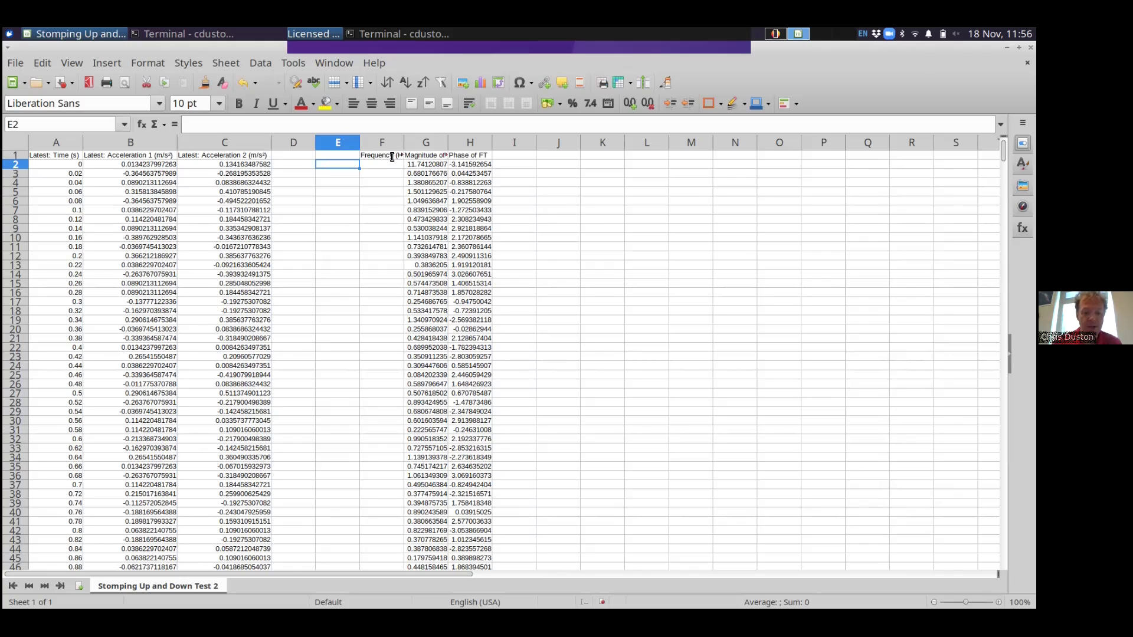
pyautogui.write('Sameplin')
pyautogui.press('BackSpace')
pyautogui.press('BackSpace')
pyautogui.press('BackSpace')
pyautogui.press('BackSpace')
pyautogui.press('BackSpace')
pyautogui.write('pling Rate')
pyautogui.press('Return')
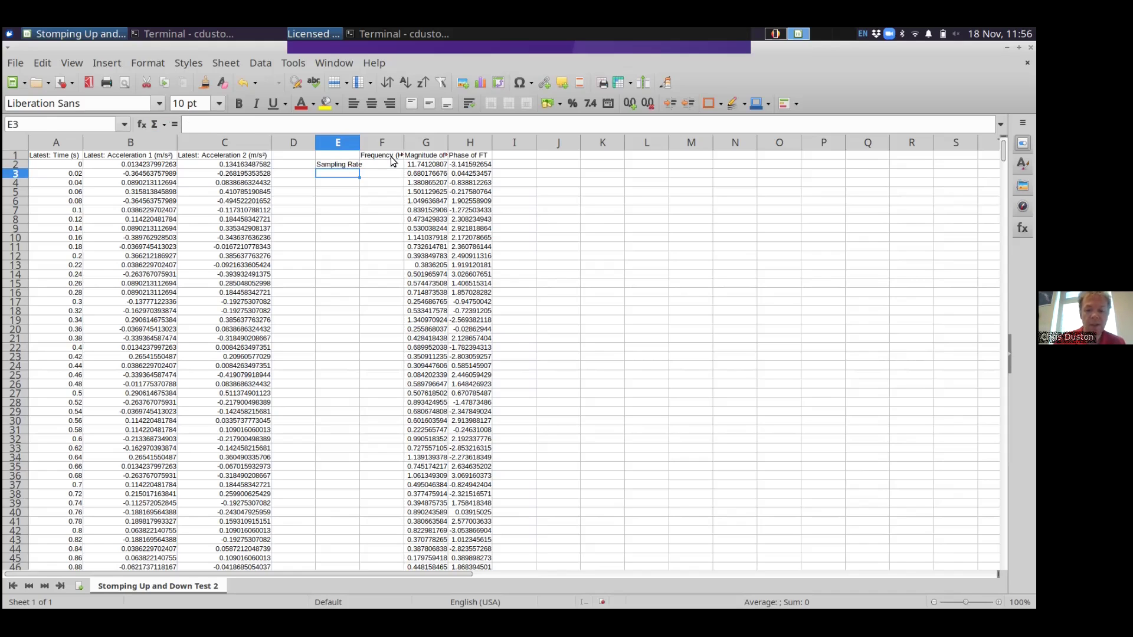
# Enter =1/A3 in E3 to compute the sampling rate of 50.
pyautogui.write('=1/')
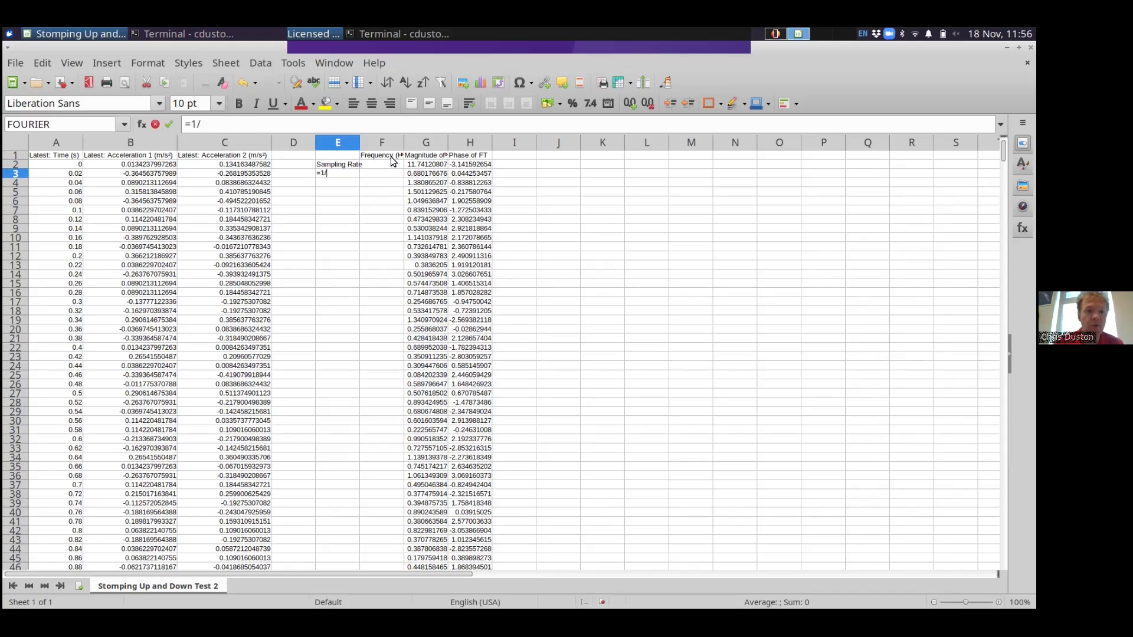
pyautogui.click(59, 174)
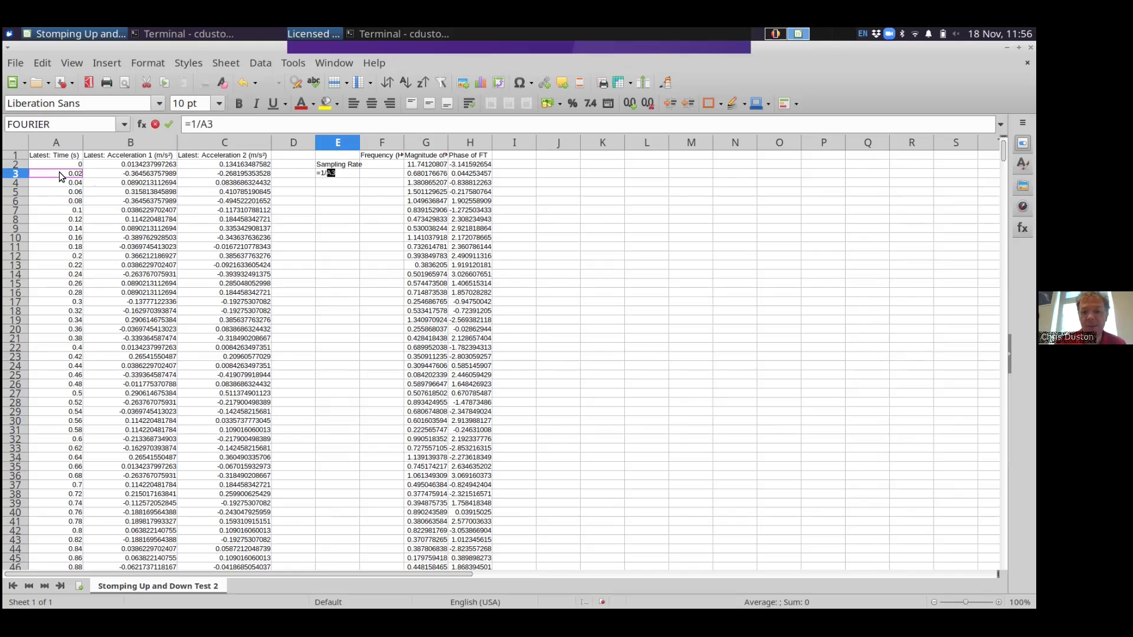
pyautogui.press('Return')
pyautogui.press('Up')
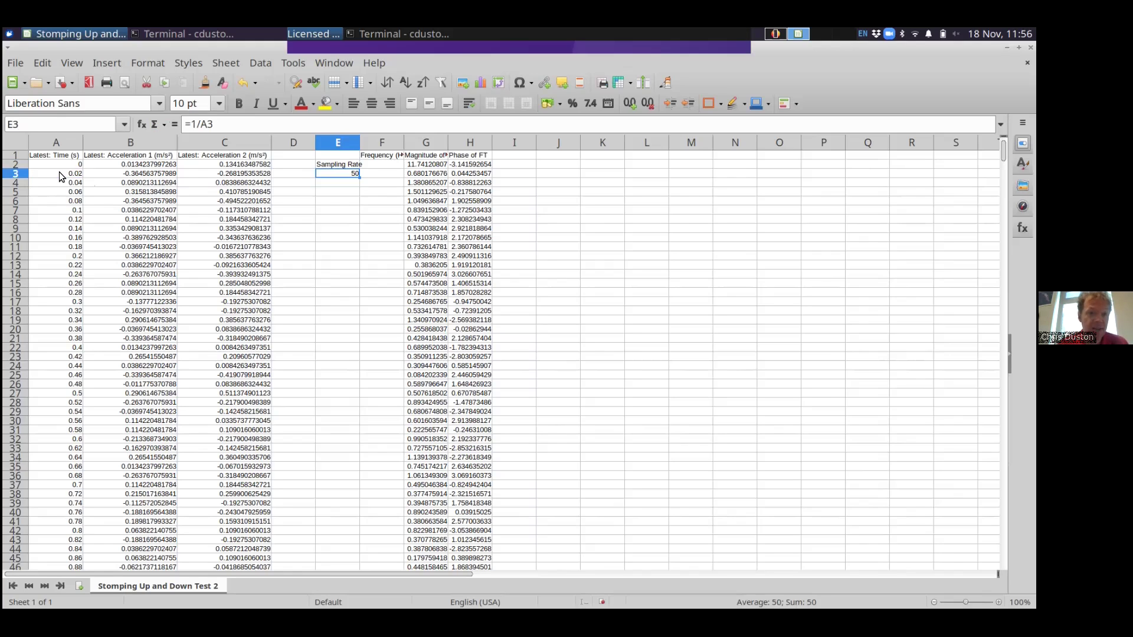
pyautogui.press('Left')
pyautogui.press('Left')
pyautogui.press('Left')
pyautogui.press('Left')
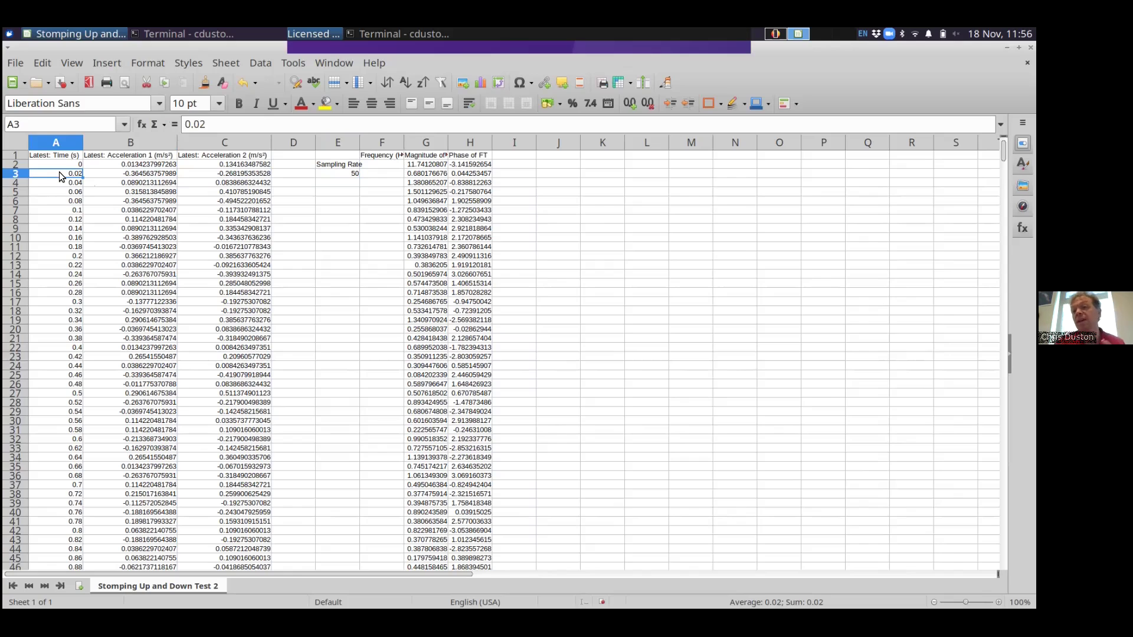
# Check the time values, then label cell E4 'N Points'.
pyautogui.press('Right')
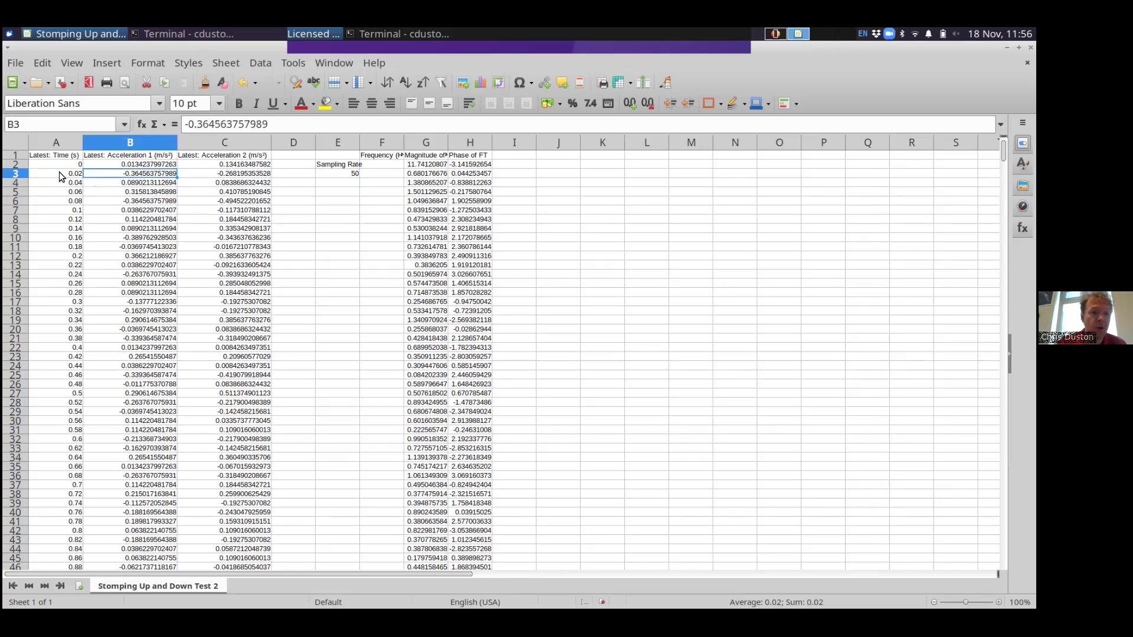
pyautogui.press('Left')
pyautogui.press('Down')
pyautogui.press('Up')
pyautogui.press('Down')
pyautogui.press('Down')
pyautogui.press('Down')
pyautogui.press('Up')
pyautogui.press('Up')
pyautogui.press('Up')
pyautogui.press('Right')
pyautogui.press('Right')
pyautogui.press('Right')
pyautogui.press('Right')
pyautogui.press('Down')
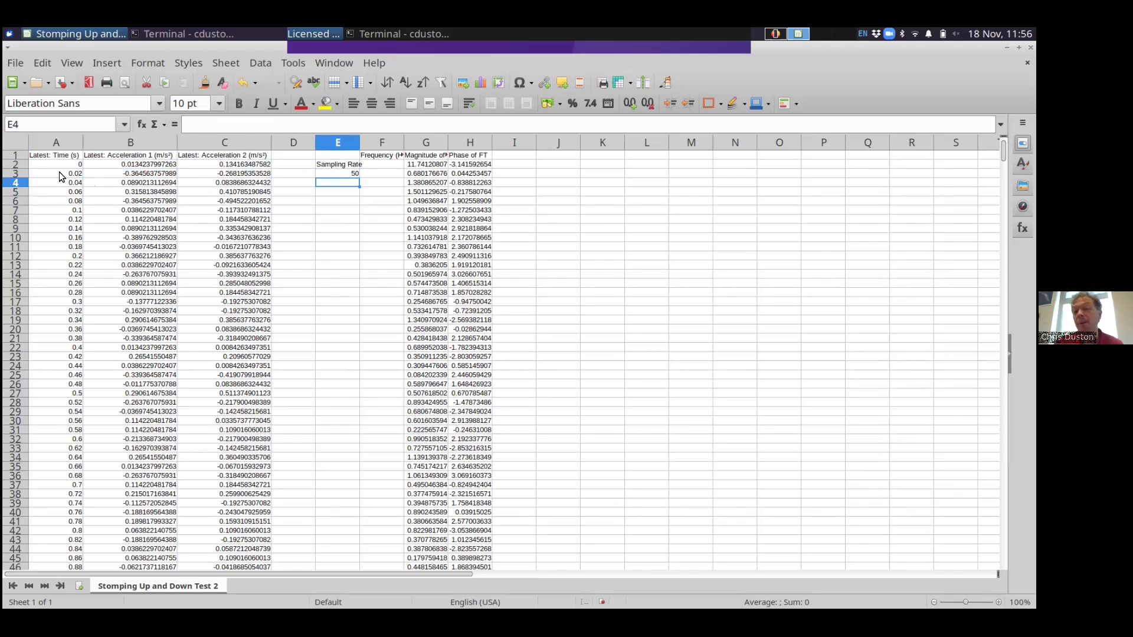
pyautogui.write('N Points')
pyautogui.press('Return')
# Enter =COUNTA(B2:B752) in E5 to count the 751 samples.
pyautogui.write('=COUNTA(')
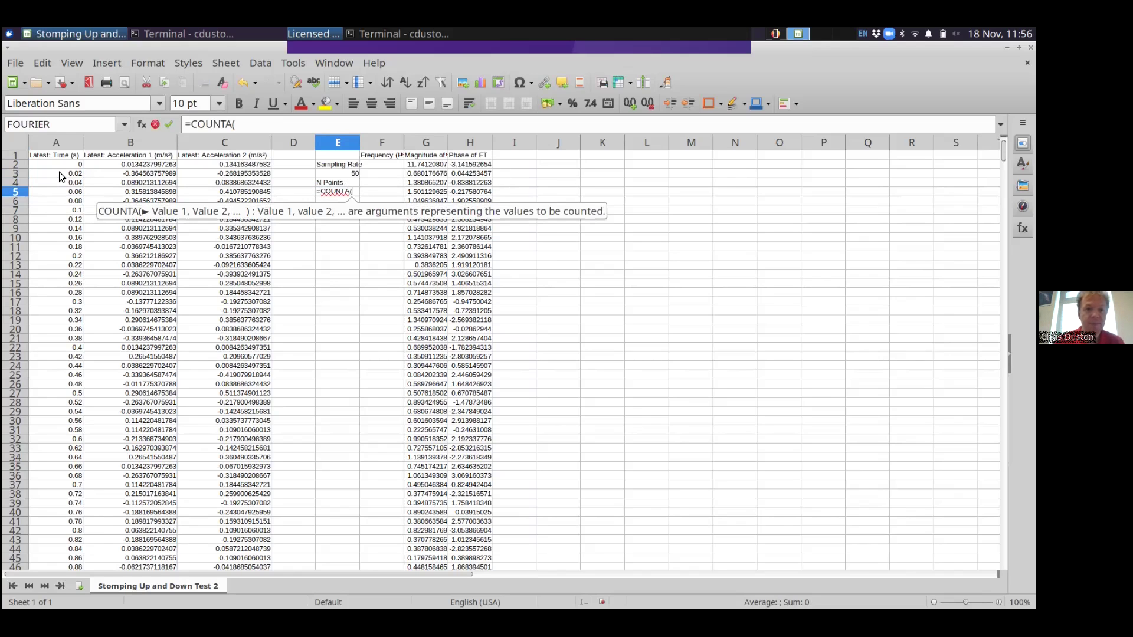
pyautogui.moveTo(105, 165); pyautogui.dragTo(131, 357)
pyautogui.moveTo(105, 164); pyautogui.dragTo(105, 164)
pyautogui.press('Return')
pyautogui.press('Up')
pyautogui.press('Up')
pyautogui.press('Up')
pyautogui.press('Up')
pyautogui.press('Up')
pyautogui.press('Down')
pyautogui.press('Down')
pyautogui.press('Down')
pyautogui.press('Down')
pyautogui.press('Up')
pyautogui.press('Up')
pyautogui.press('Right')
pyautogui.press('Up')
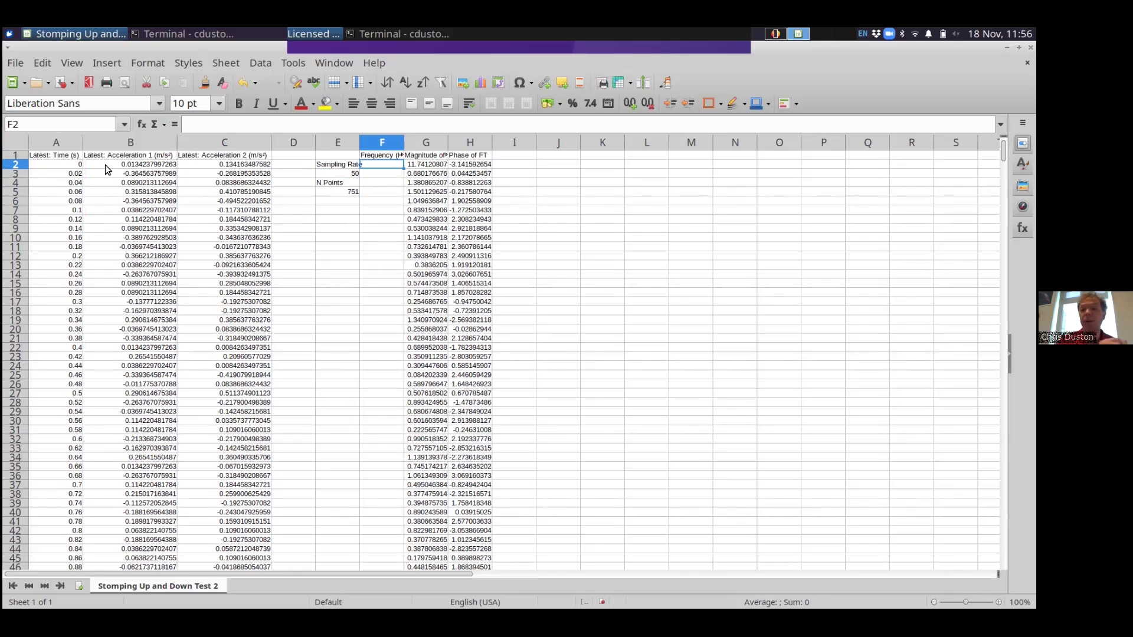
pyautogui.write('0')
pyautogui.press('Return')
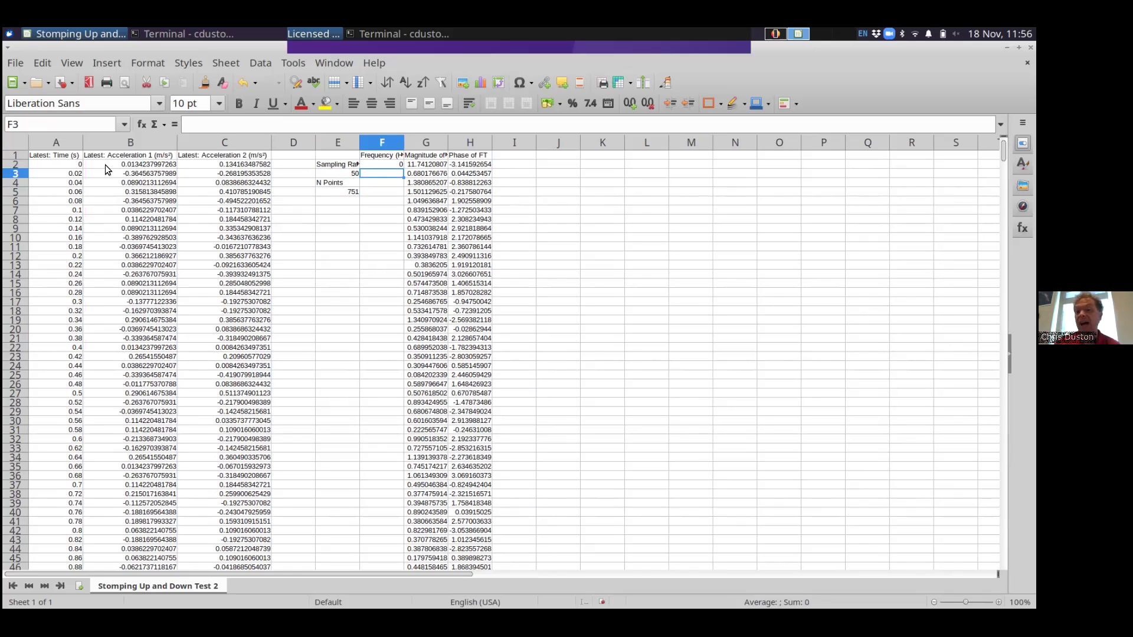
pyautogui.press('Up')
pyautogui.press('Right')
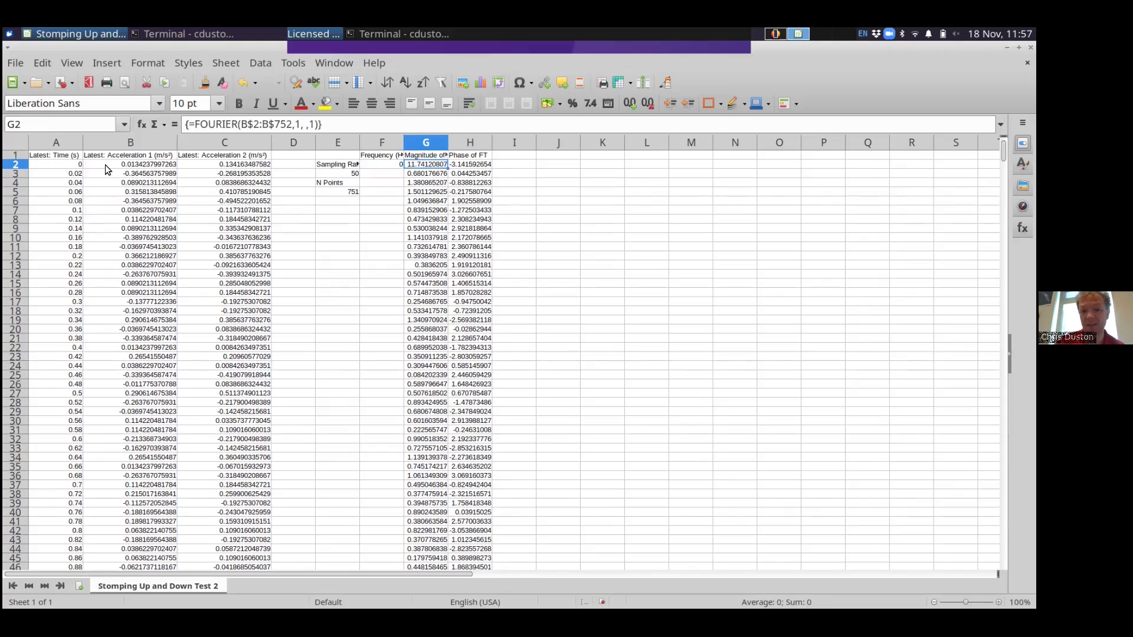
pyautogui.press('Left')
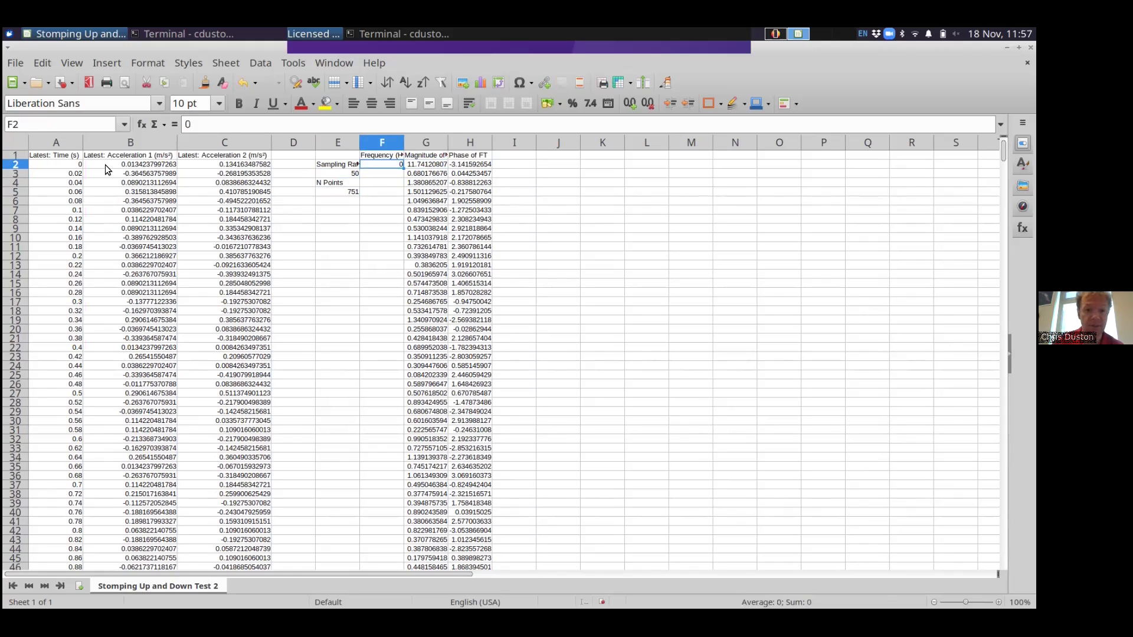
pyautogui.press('Down')
pyautogui.write('=')
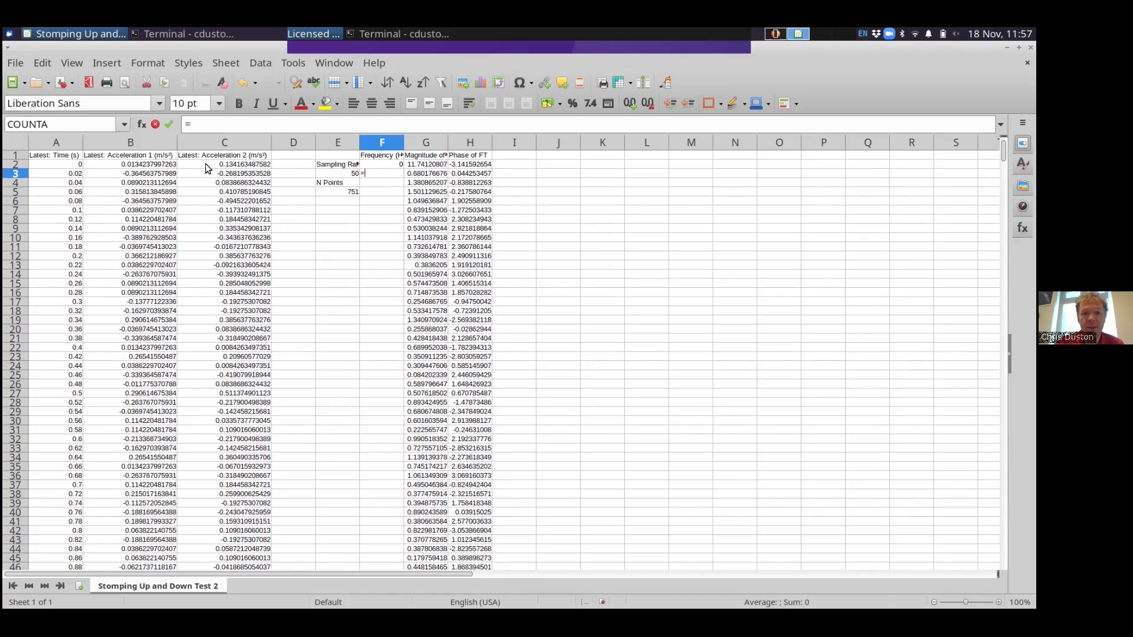
pyautogui.click(366, 164)
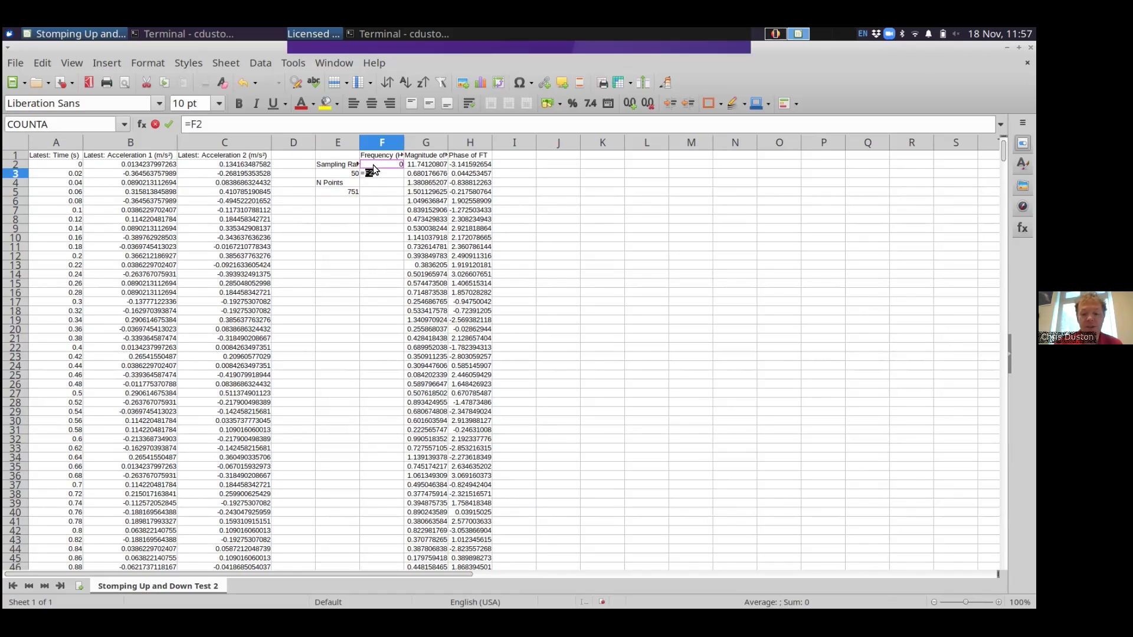
pyautogui.write('+')
pyautogui.click(349, 178)
pyautogui.write('/')
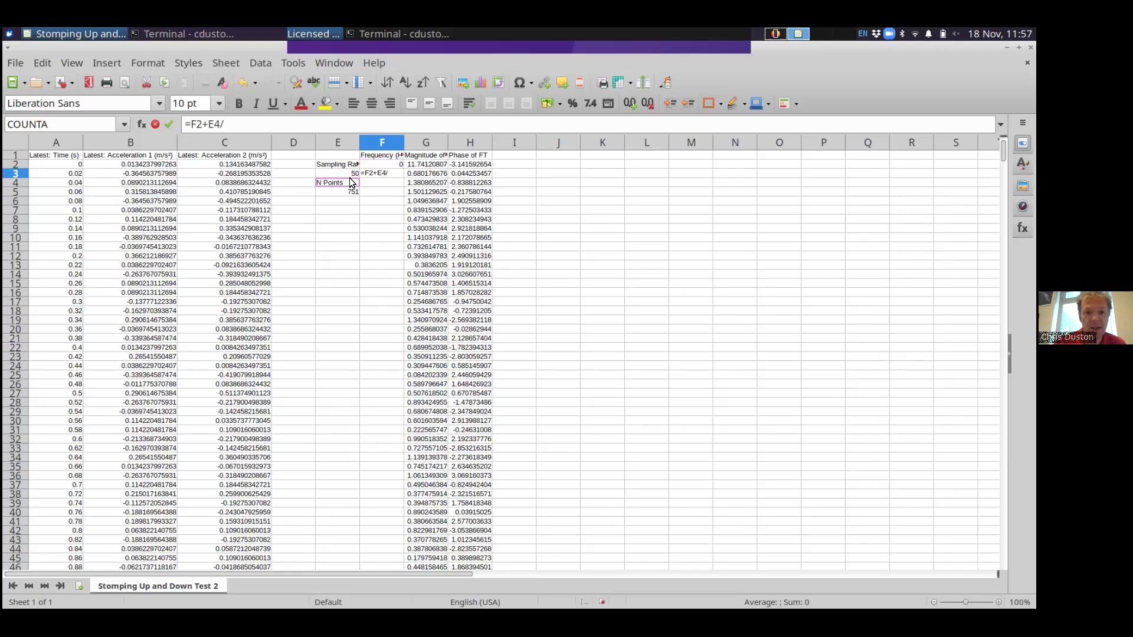
pyautogui.press('BackSpace')
pyautogui.press('BackSpace')
pyautogui.press('BackSpace')
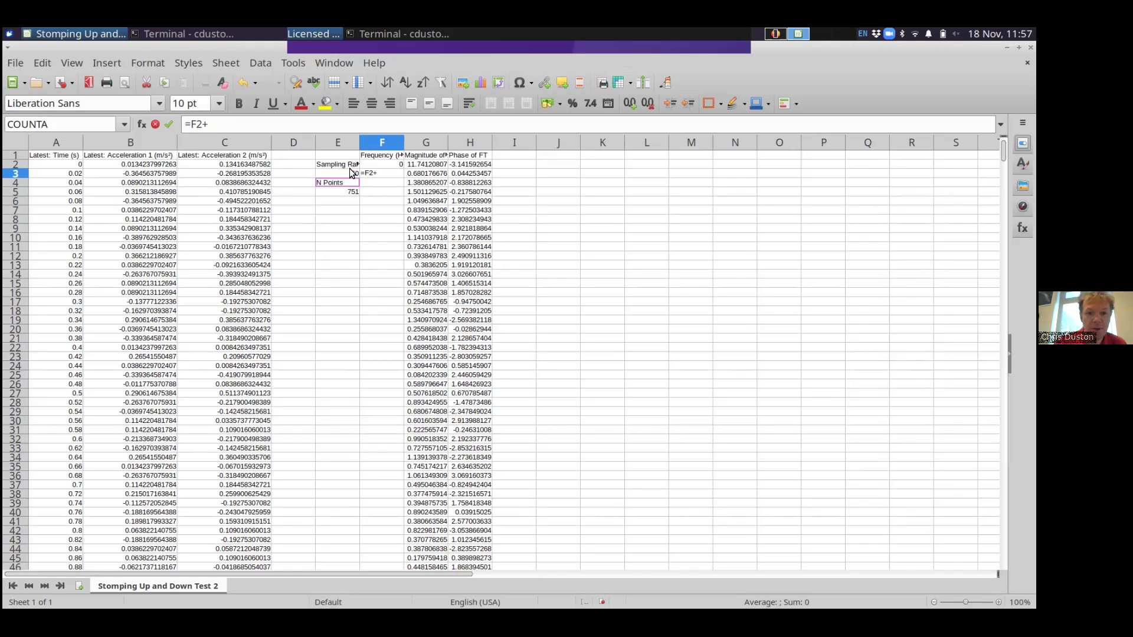
pyautogui.click(352, 173)
pyautogui.write('/')
pyautogui.click(344, 193)
pyautogui.press('Return')
pyautogui.press('Up')
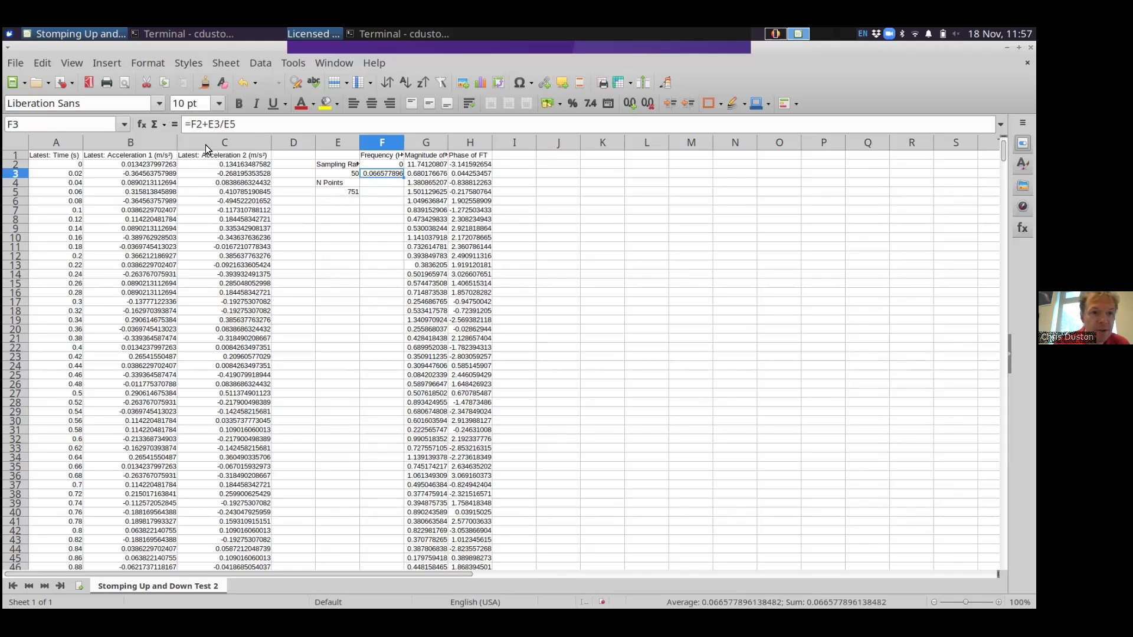
pyautogui.click(211, 126)
pyautogui.write('$')
pyautogui.press('Right')
pyautogui.write('$')
pyautogui.press('Right')
pyautogui.press('Right')
pyautogui.write('$')
pyautogui.press('Right')
pyautogui.write('$')
pyautogui.press('Return')
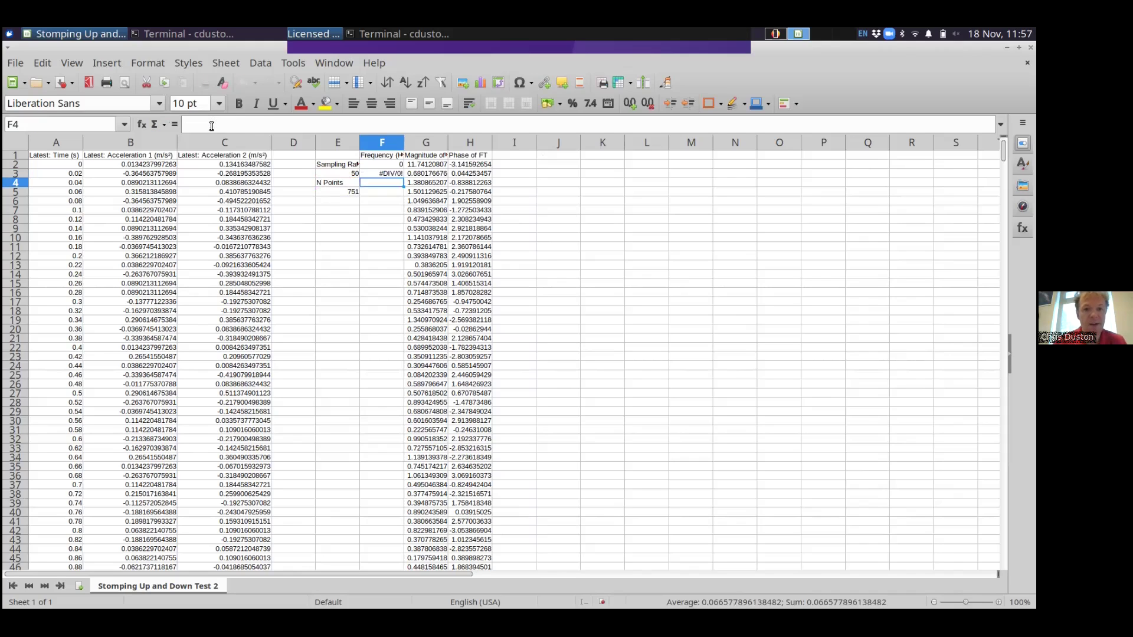
pyautogui.press('Up')
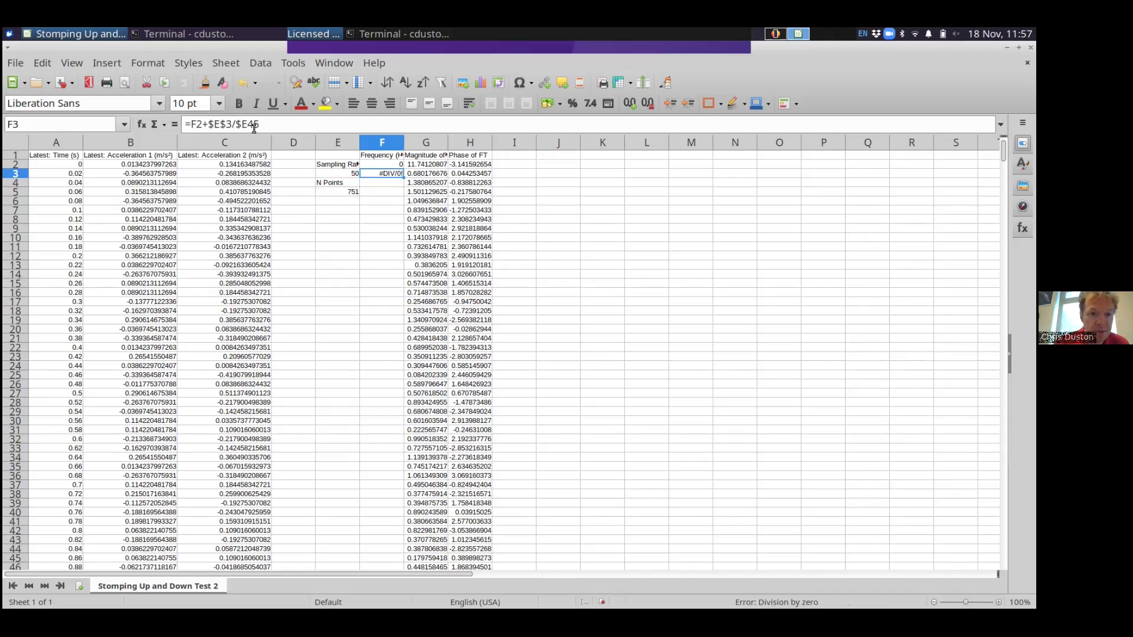
pyautogui.click(254, 128)
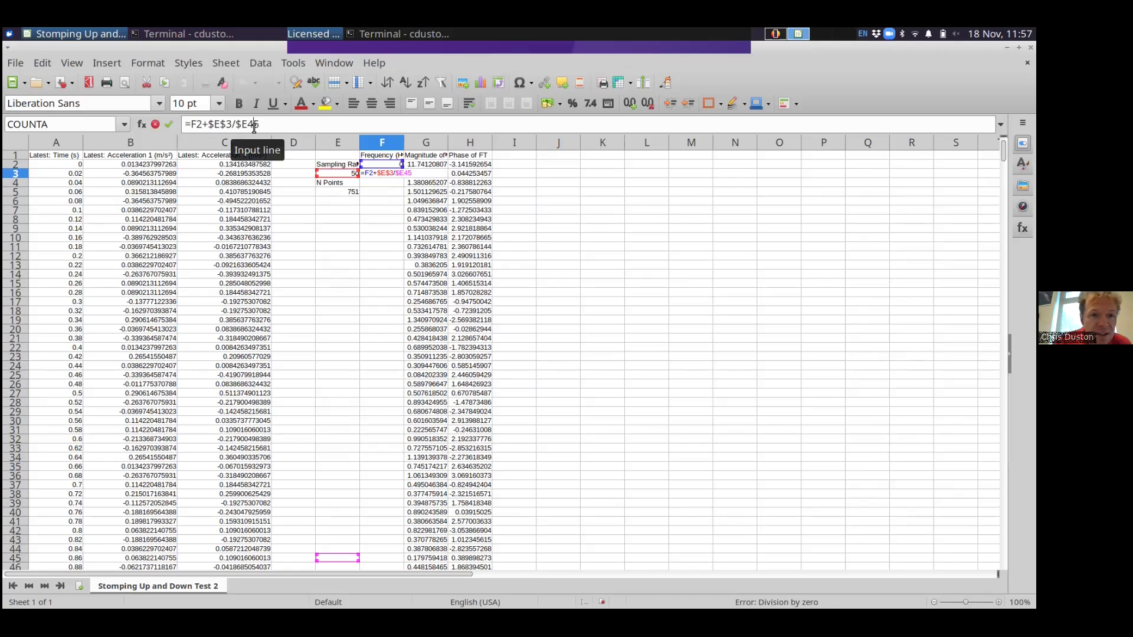
pyautogui.press('BackSpace')
pyautogui.press('BackSpace')
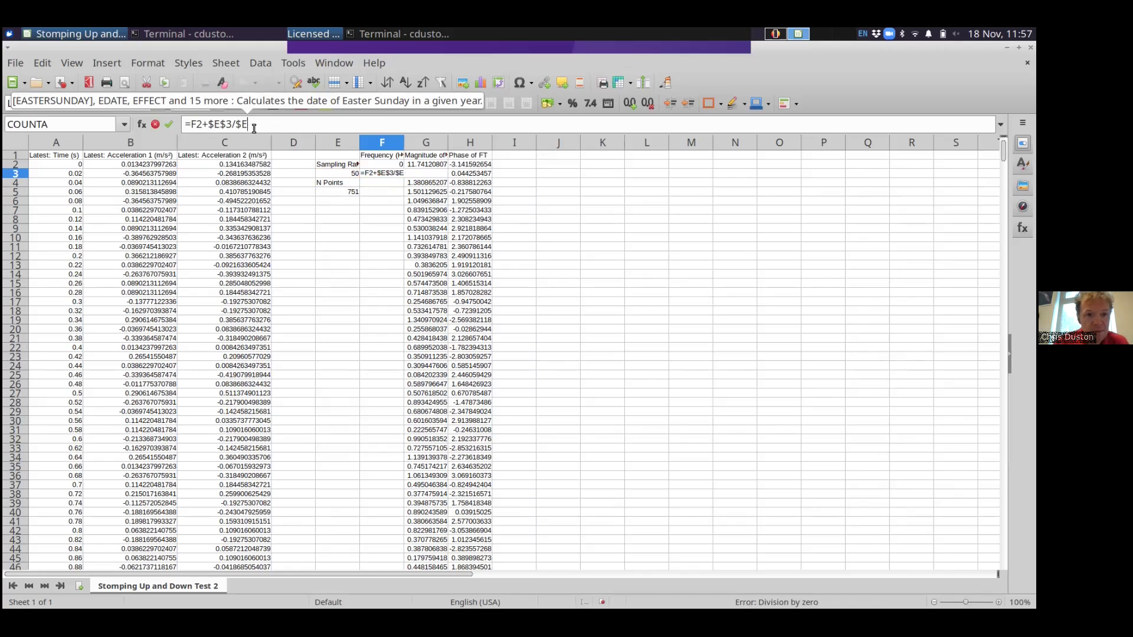
pyautogui.write('%')
pyautogui.press('BackSpace')
pyautogui.write('$5')
pyautogui.press('Return')
pyautogui.press('Up')
pyautogui.hotkey('shift', 'Down')
pyautogui.hotkey('shift', 'Down')
pyautogui.hotkey('shift', 'Down')
pyautogui.hotkey('shift', 'Down')
pyautogui.hotkey('ctrl', 'd')
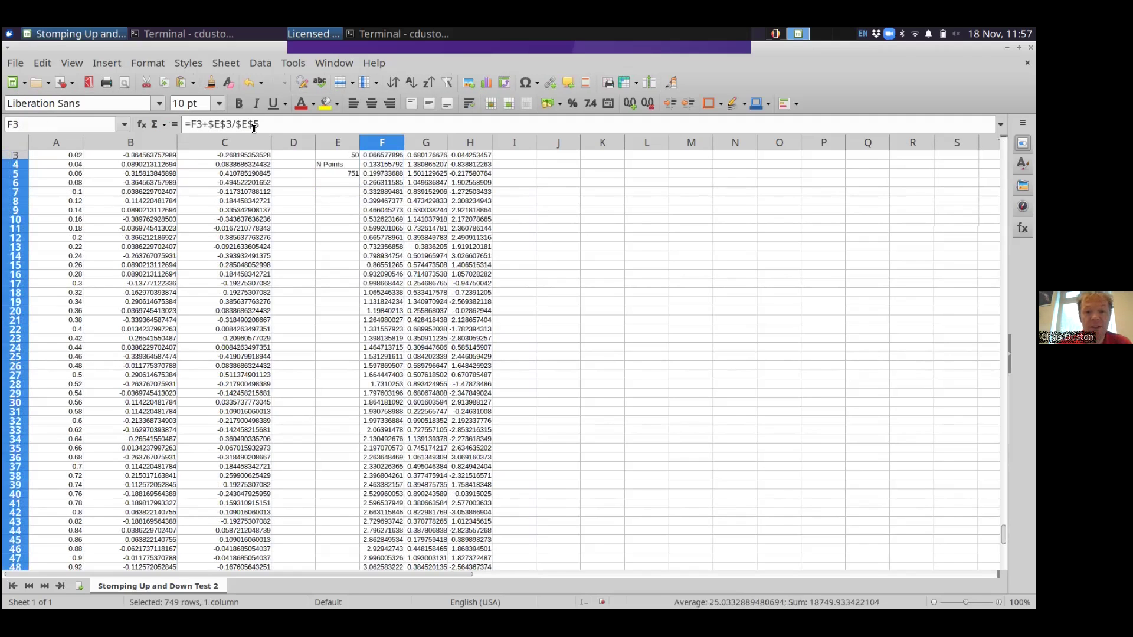
pyautogui.press('Up')
pyautogui.press('Up')
pyautogui.press('pagedown')
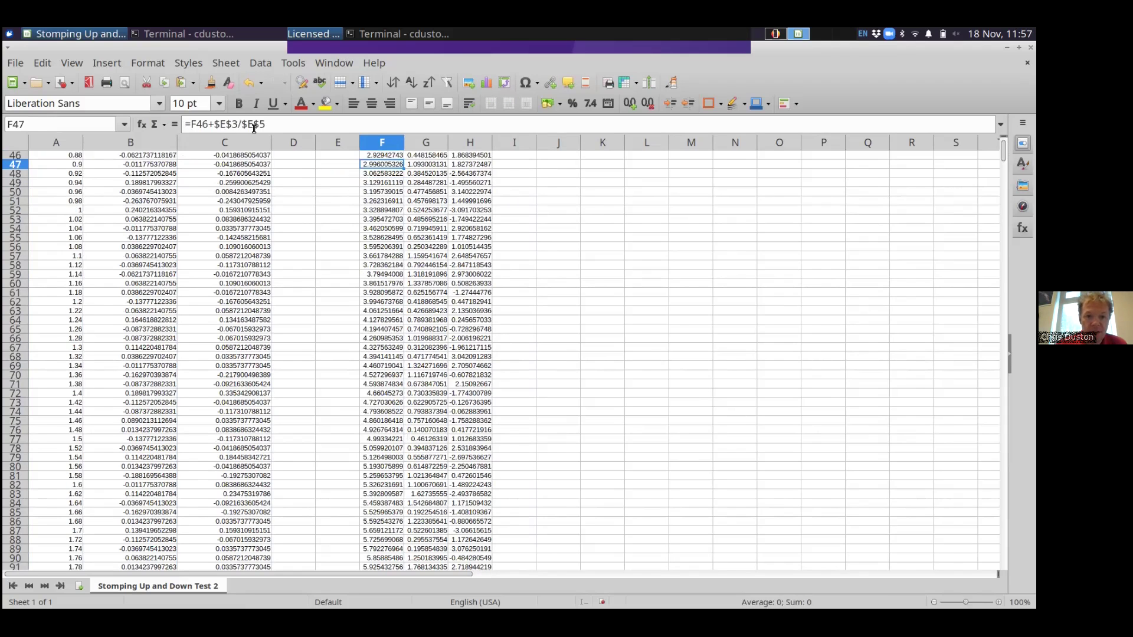
pyautogui.press('pagedown')
pyautogui.press('pagedown')
pyautogui.press('pagedown')
pyautogui.press('pagedown')
pyautogui.press('pagedown')
pyautogui.press('pagedown')
pyautogui.press('pagedown')
pyautogui.press('pagedown')
pyautogui.press('pagedown')
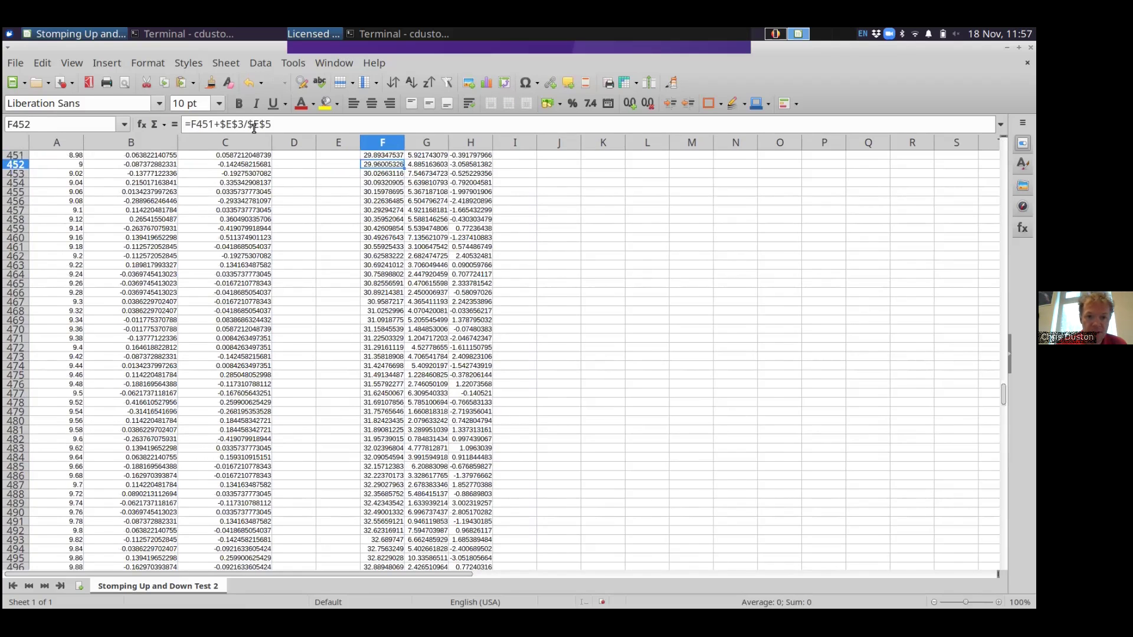
pyautogui.press('pagedown')
pyautogui.press('pagedown')
pyautogui.press('pagedown')
pyautogui.press('pagedown')
pyautogui.press('pagedown')
pyautogui.press('pagedown')
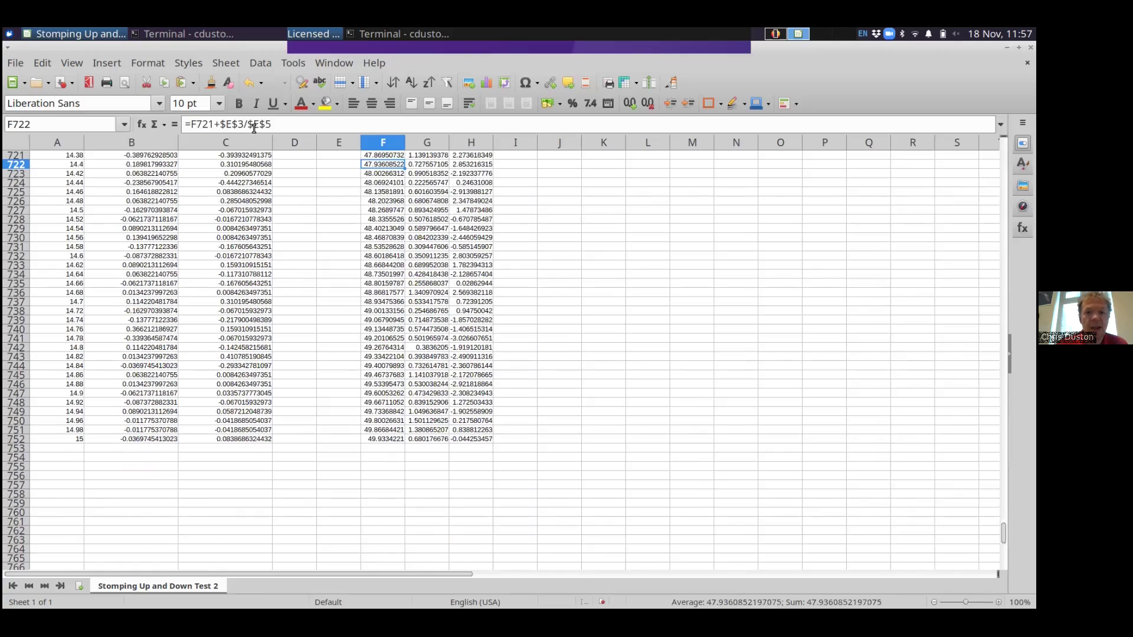
pyautogui.press('Up')
pyautogui.press('Up')
pyautogui.press('Up')
pyautogui.press('Up')
pyautogui.press('Up')
pyautogui.press('Up')
pyautogui.press('Up')
pyautogui.press('Up')
pyautogui.press('Up')
pyautogui.press('Up')
pyautogui.press('Up')
pyautogui.press('Up')
pyautogui.press('Up')
pyautogui.press('Up')
pyautogui.press('Up')
pyautogui.press('Up')
pyautogui.press('Up')
pyautogui.press('Up')
pyautogui.press('Up')
pyautogui.press('Up')
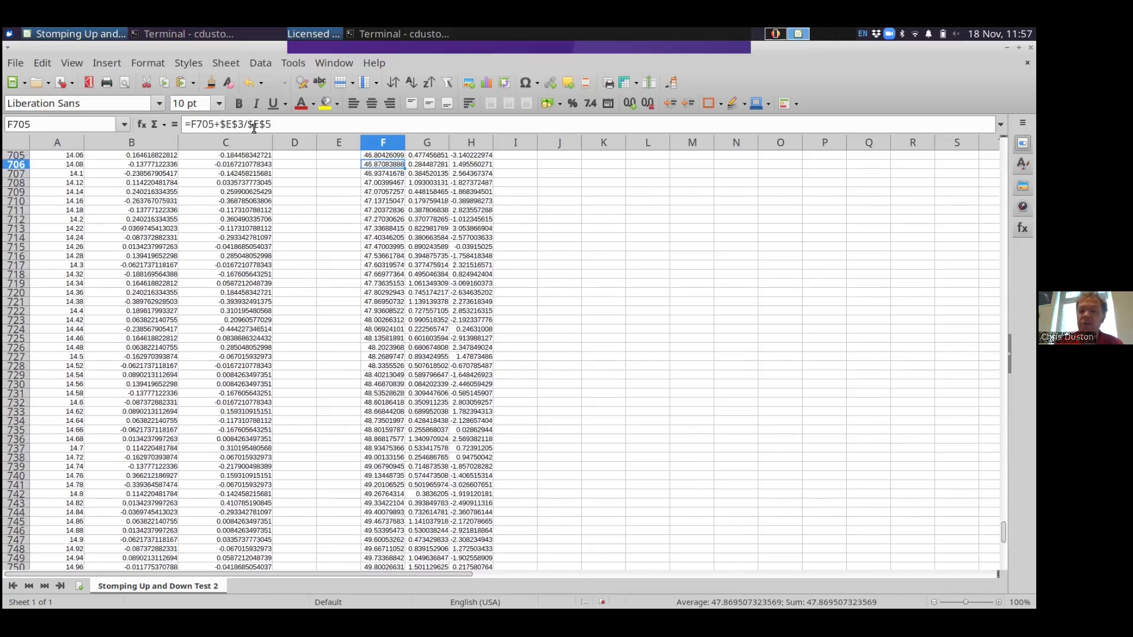
pyautogui.press('Up')
pyautogui.press('Up')
pyautogui.press('Up')
pyautogui.press('Up')
pyautogui.press('Up')
pyautogui.press('Up')
pyautogui.press('Up')
pyautogui.press('Up')
pyautogui.press('Up')
pyautogui.press('Up')
pyautogui.press('Up')
pyautogui.press('Up')
pyautogui.press('Up')
pyautogui.press('Up')
pyautogui.press('Up')
pyautogui.press('Up')
pyautogui.press('Up')
pyautogui.press('Up')
pyautogui.press('Up')
pyautogui.press('Up')
pyautogui.press('Up')
pyautogui.press('Up')
pyautogui.press('Up')
pyautogui.press('Up')
pyautogui.press('Up')
pyautogui.press('Up')
pyautogui.press('Up')
pyautogui.press('Up')
pyautogui.press('Up')
pyautogui.press('Up')
pyautogui.press('Up')
pyautogui.press('Up')
pyautogui.press('Up')
pyautogui.press('Up')
pyautogui.press('pageup')
pyautogui.press('pageup')
pyautogui.press('pageup')
pyautogui.press('pageup')
pyautogui.press('pageup')
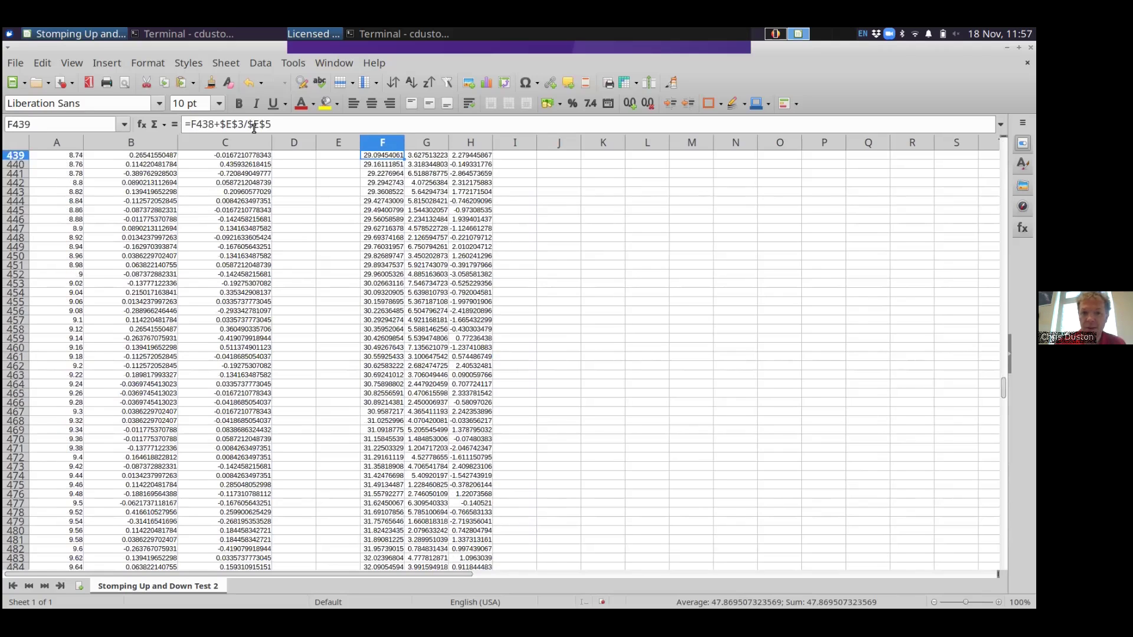
pyautogui.press('pageup')
pyautogui.press('pageup')
pyautogui.press('pageup')
pyautogui.press('pageup')
pyautogui.press('pageup')
pyautogui.press('pageup')
pyautogui.press('pageup')
pyautogui.press('pageup')
pyautogui.press('pageup')
pyautogui.press('pageup')
pyautogui.press('Left')
pyautogui.press('Down')
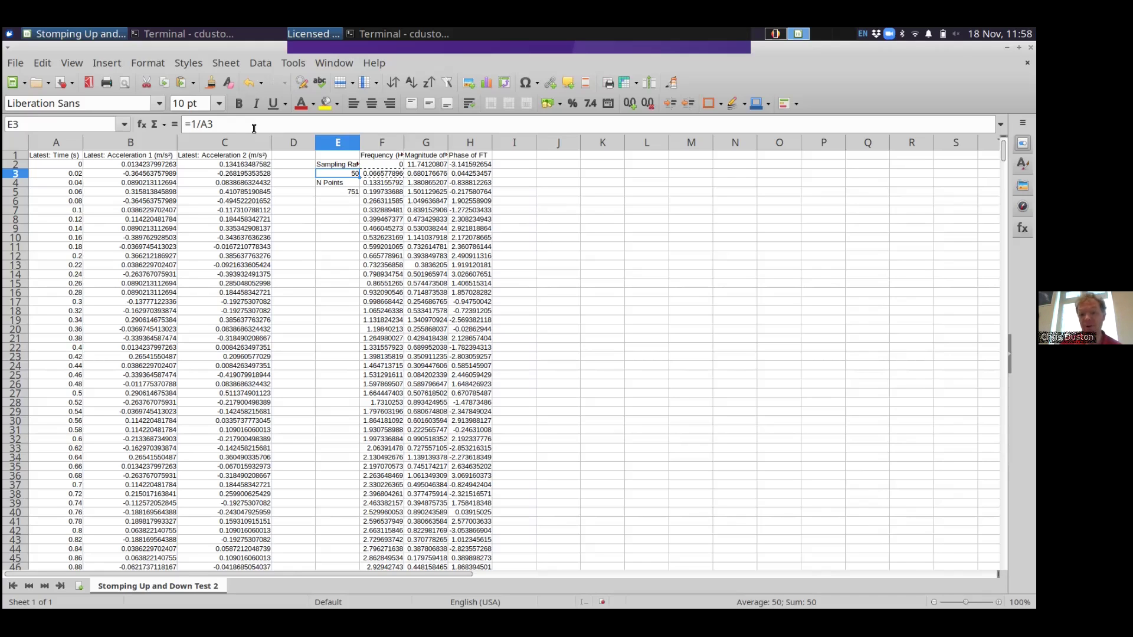
# Select the frequency and magnitude data F1:G752.
pyautogui.press('Right')
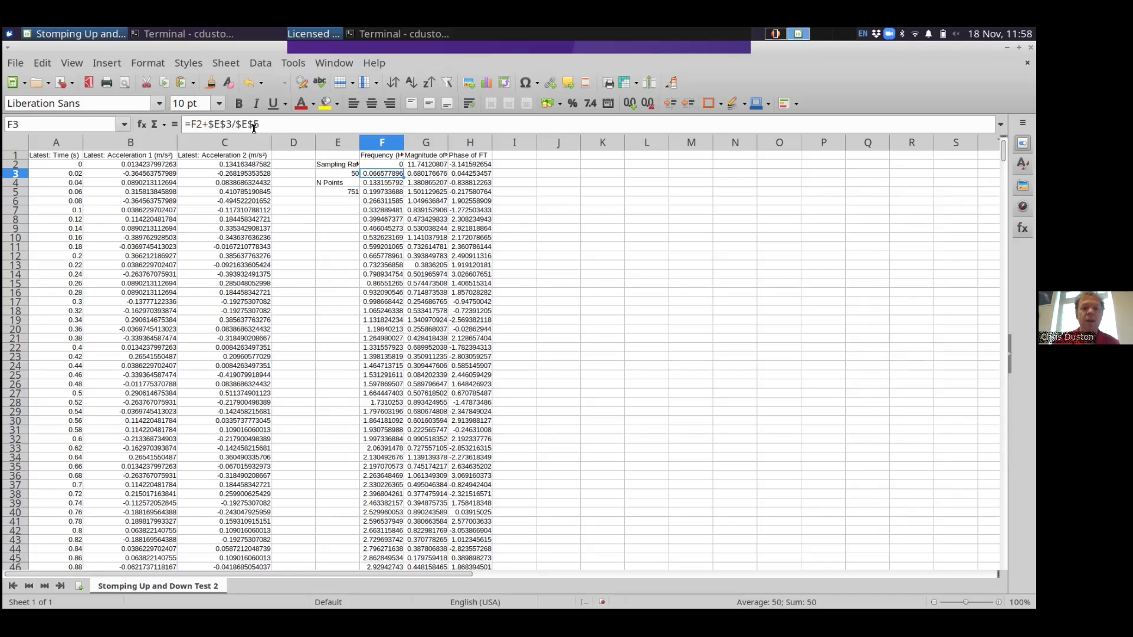
pyautogui.press('Up')
pyautogui.press('Right')
pyautogui.press('Left')
pyautogui.press('Left')
pyautogui.press('Up')
pyautogui.press('Right')
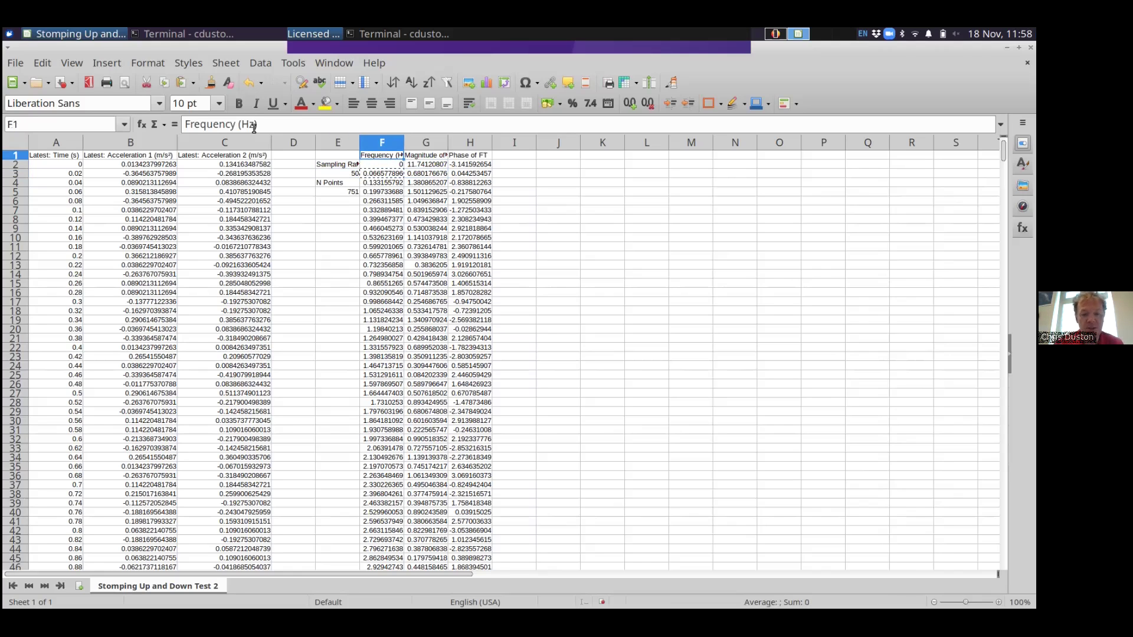
pyautogui.hotkey('shift', 'Right')
pyautogui.hotkey('shift', 'Down')
pyautogui.hotkey('shift', 'Down')
pyautogui.hotkey('shift', 'pagedown')
pyautogui.hotkey('shift', 'pagedown')
pyautogui.hotkey('shift', 'pagedown')
pyautogui.hotkey('shift', 'pagedown')
pyautogui.hotkey('shift', 'pagedown')
pyautogui.hotkey('shift', 'pagedown')
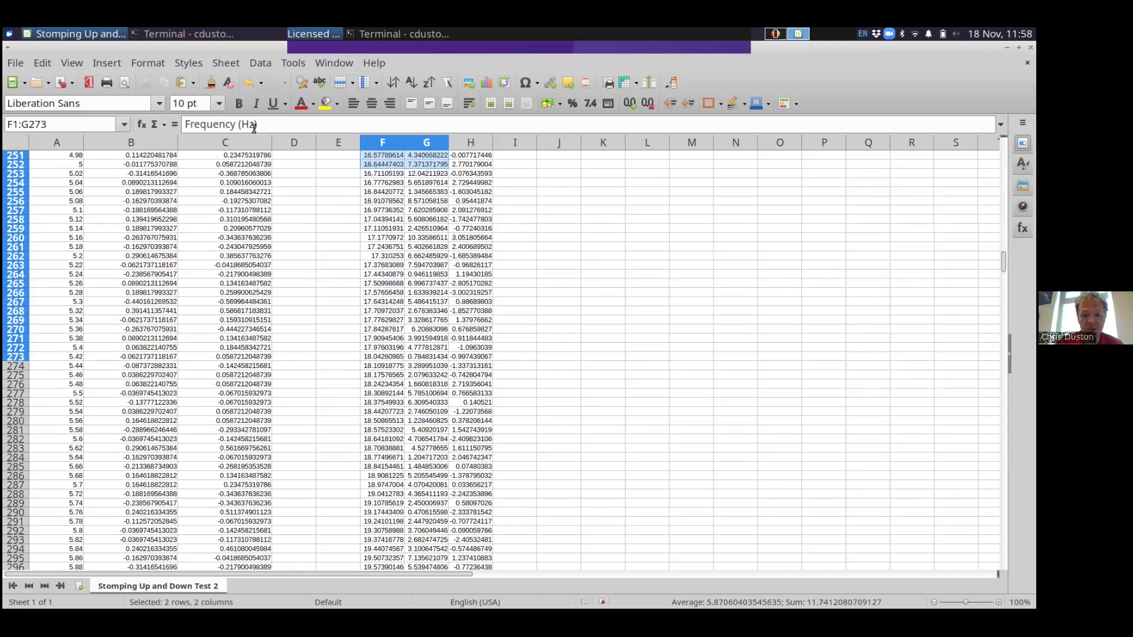
pyautogui.hotkey('shift', 'pagedown')
pyautogui.hotkey('shift', 'pagedown')
pyautogui.hotkey('shift', 'pagedown')
pyautogui.hotkey('shift', 'pagedown')
pyautogui.hotkey('shift', 'pagedown')
pyautogui.hotkey('shift', 'pagedown')
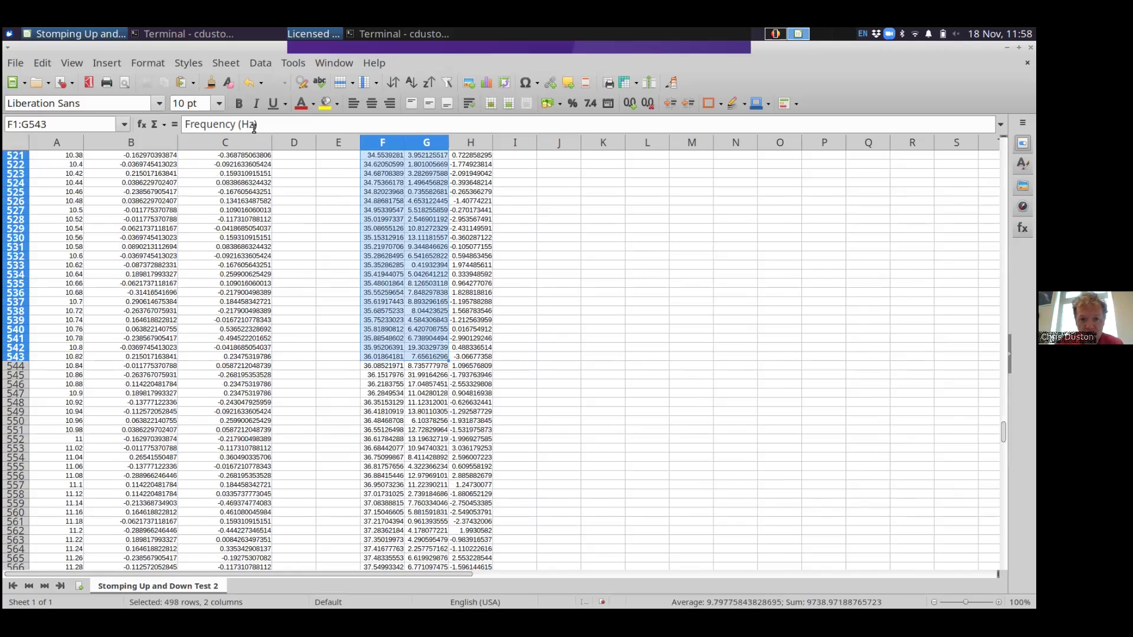
pyautogui.hotkey('shift', 'pagedown')
pyautogui.hotkey('shift', 'pagedown')
pyautogui.hotkey('shift', 'pagedown')
pyautogui.hotkey('shift', 'pagedown')
pyautogui.hotkey('shift', 'pagedown')
pyautogui.hotkey('shift', 'Up')
pyautogui.hotkey('shift', 'Up')
pyautogui.hotkey('shift', 'Up')
pyautogui.hotkey('shift', 'Up')
pyautogui.hotkey('shift', 'Up')
pyautogui.hotkey('shift', 'Up')
pyautogui.hotkey('shift', 'Up')
pyautogui.hotkey('shift', 'Up')
pyautogui.hotkey('shift', 'Up')
pyautogui.hotkey('shift', 'Up')
pyautogui.hotkey('shift', 'Up')
pyautogui.hotkey('shift', 'Up')
pyautogui.hotkey('shift', 'Up')
pyautogui.hotkey('shift', 'Up')
pyautogui.hotkey('shift', 'Up')
pyautogui.hotkey('shift', 'Up')
pyautogui.hotkey('shift', 'Up')
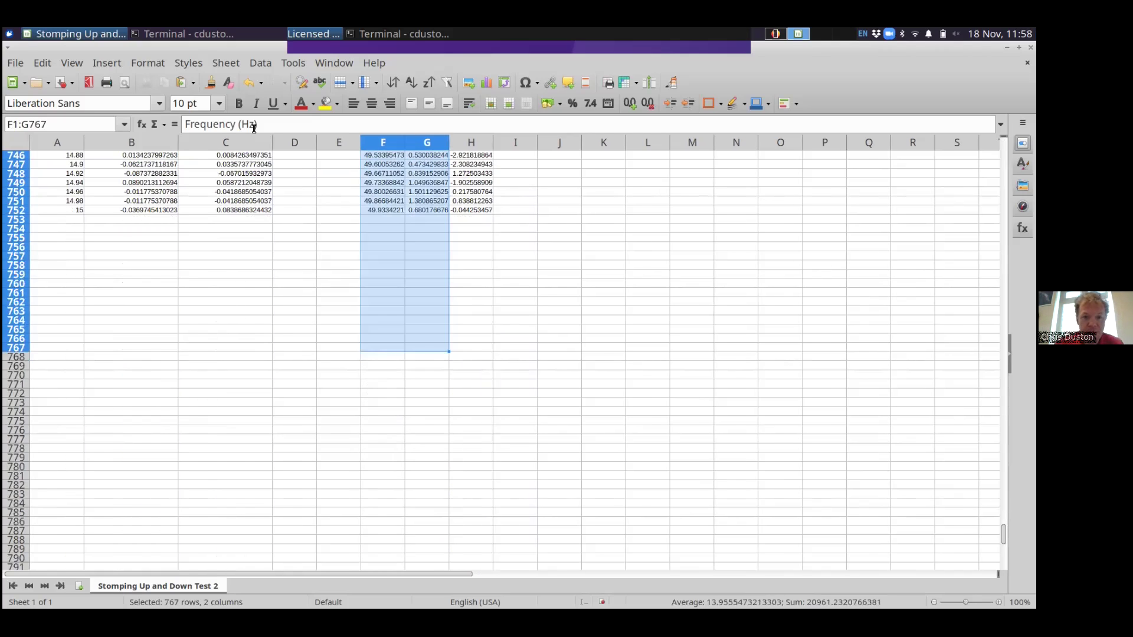
pyautogui.hotkey('shift', 'Down')
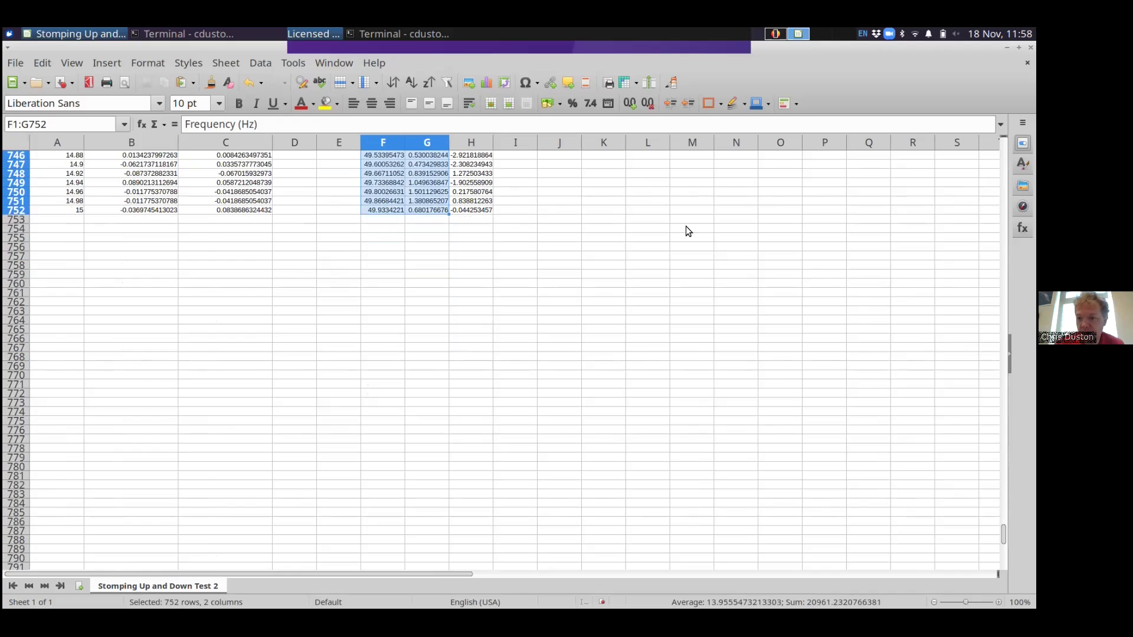
# Insert an XY (Scatter) Lines Only chart from the selection with default settings.
pyautogui.click(486, 82)
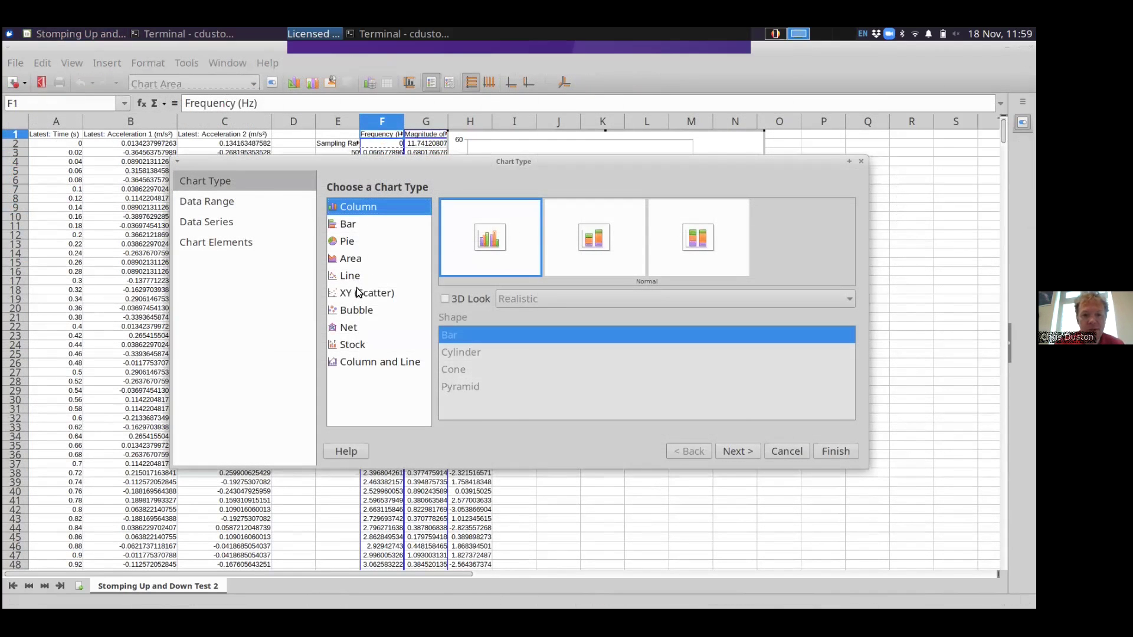
pyautogui.click(360, 293)
pyautogui.click(684, 230)
pyautogui.click(736, 452)
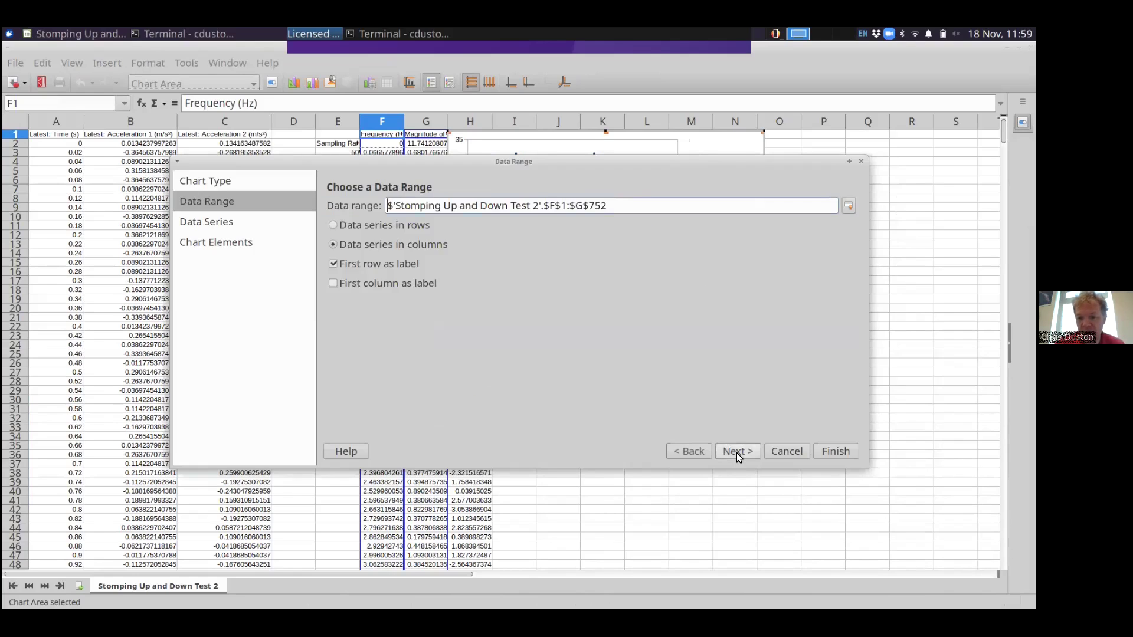
pyautogui.click(737, 451)
pyautogui.click(736, 452)
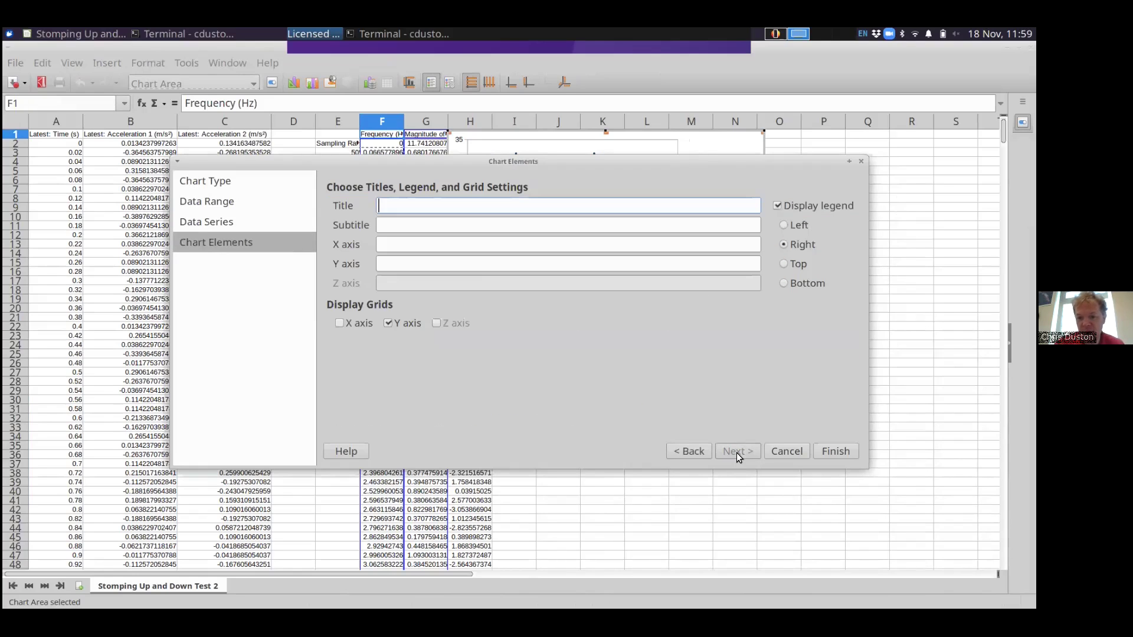
pyautogui.click(843, 450)
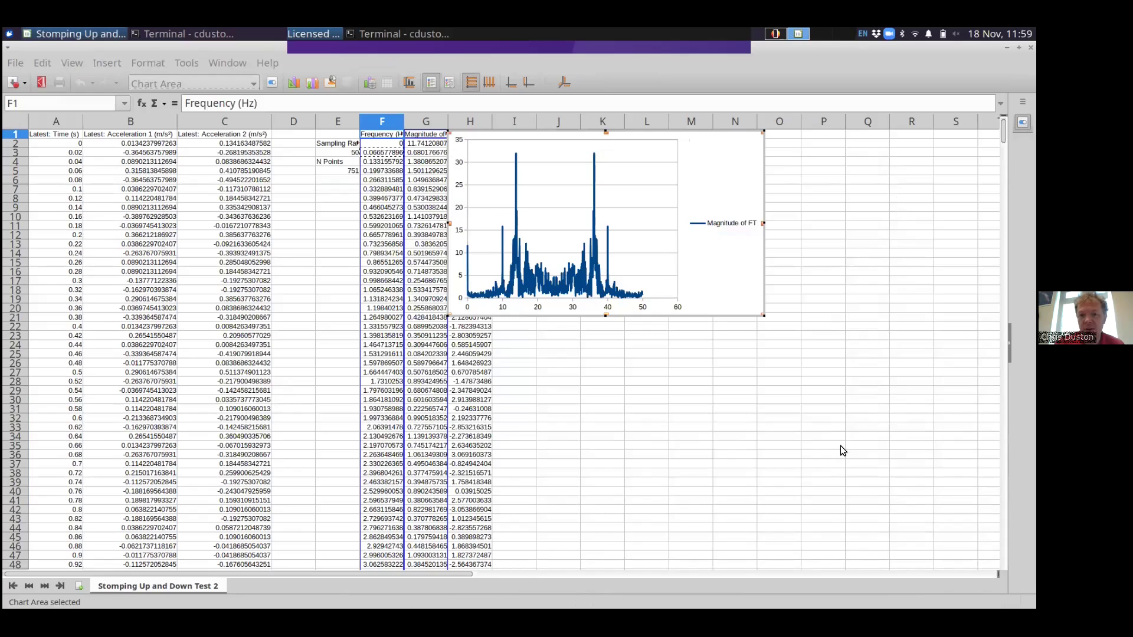
pyautogui.click(768, 249)
pyautogui.click(787, 228)
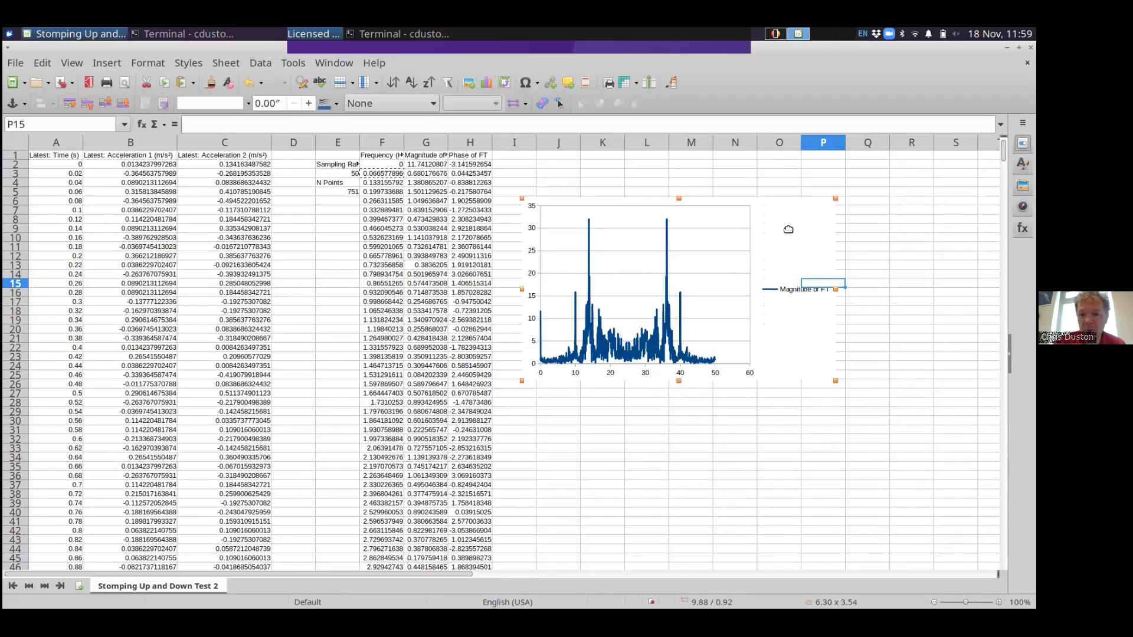
pyautogui.click(710, 458)
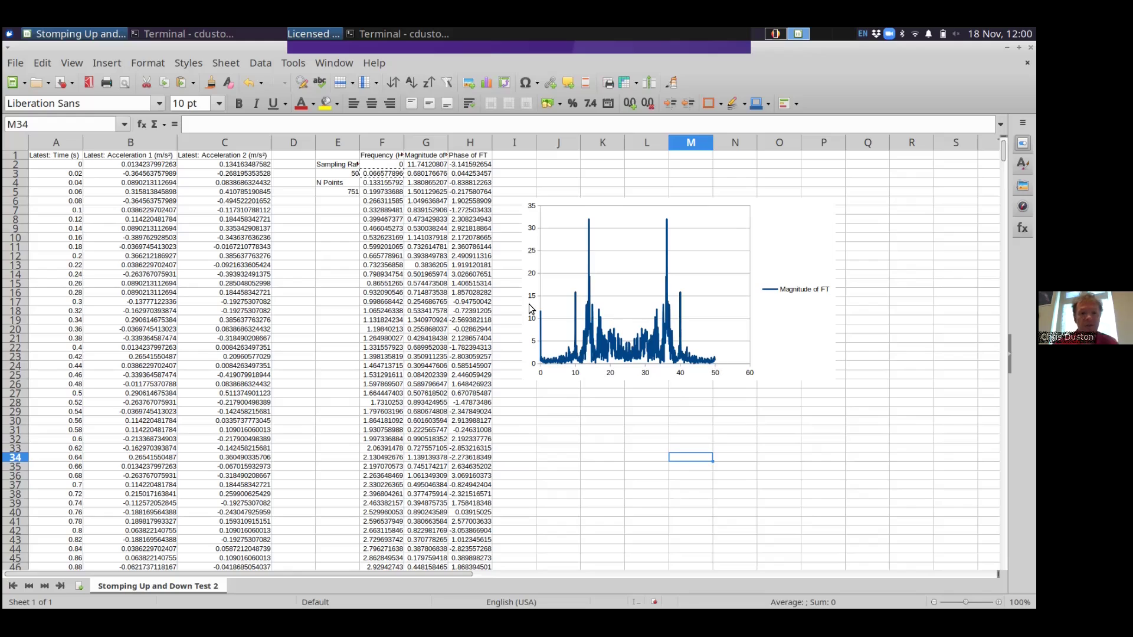
# Change the magnitude chart's data range to end at row 325.
pyautogui.rightClick(775, 324)
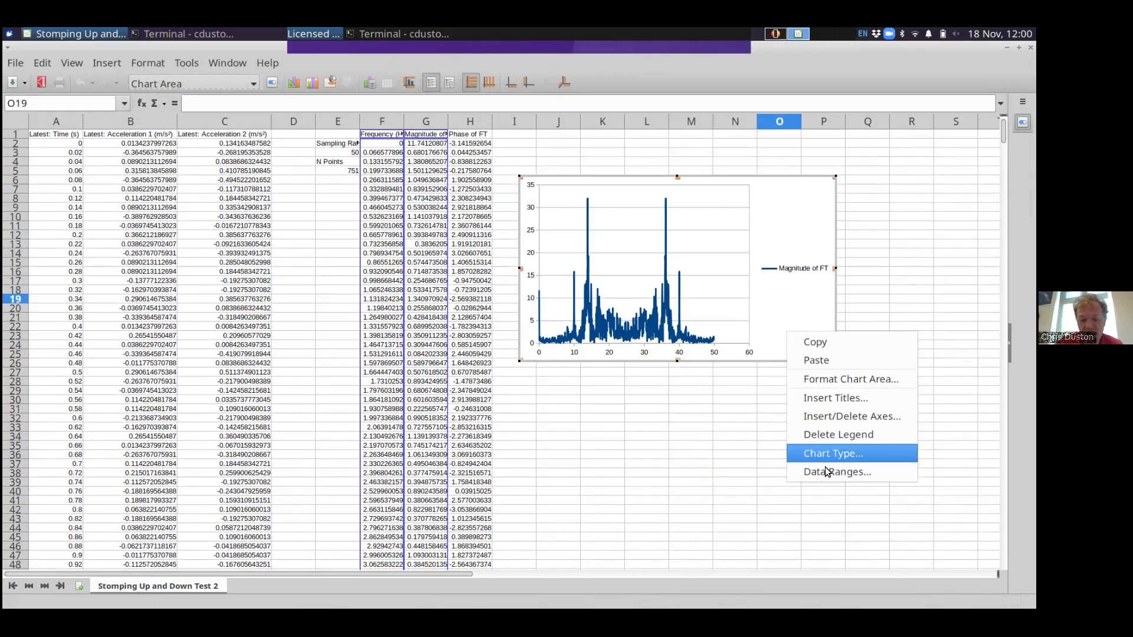
pyautogui.click(825, 472)
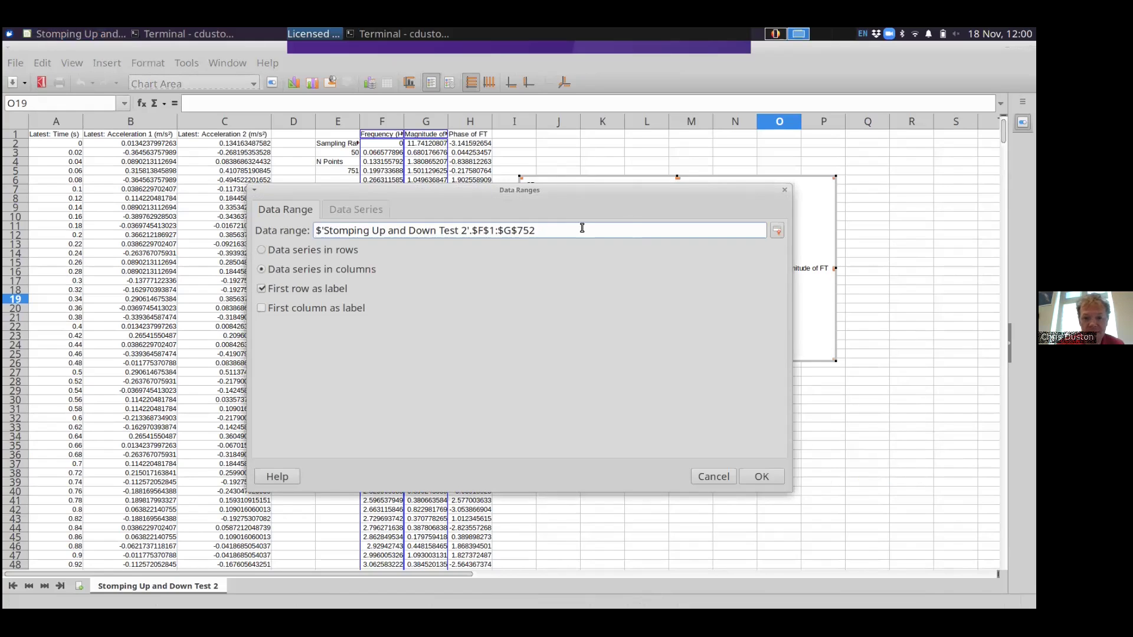
pyautogui.press('BackSpace')
pyautogui.press('BackSpace')
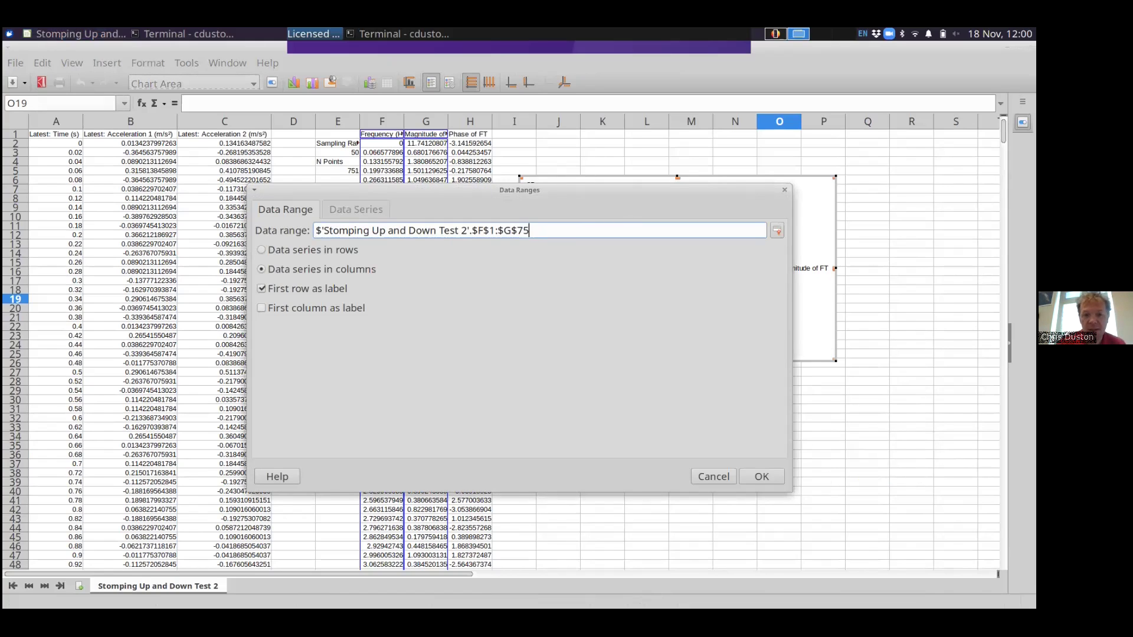
pyautogui.press('BackSpace')
pyautogui.write('325')
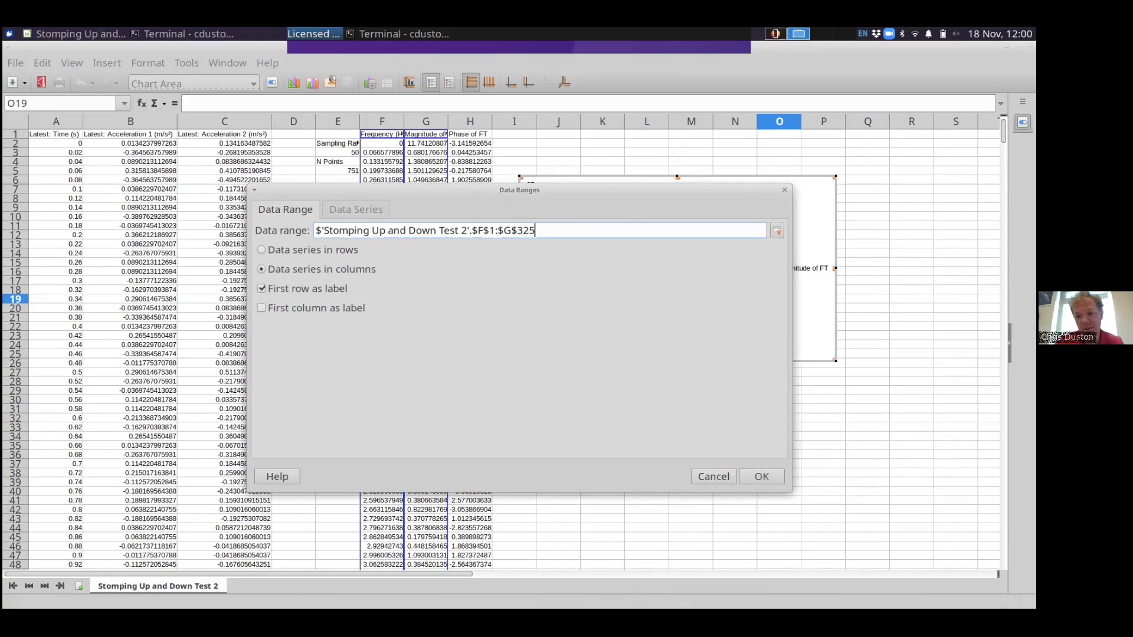
pyautogui.click(755, 476)
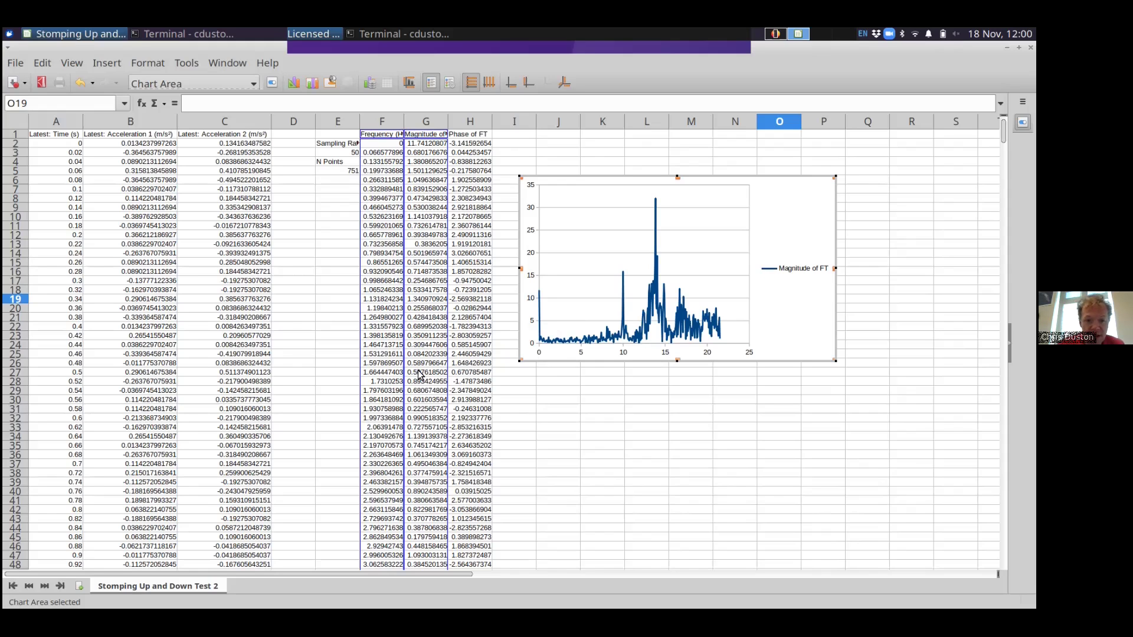
pyautogui.click(395, 399)
pyautogui.scroll(-15, 394, 395)
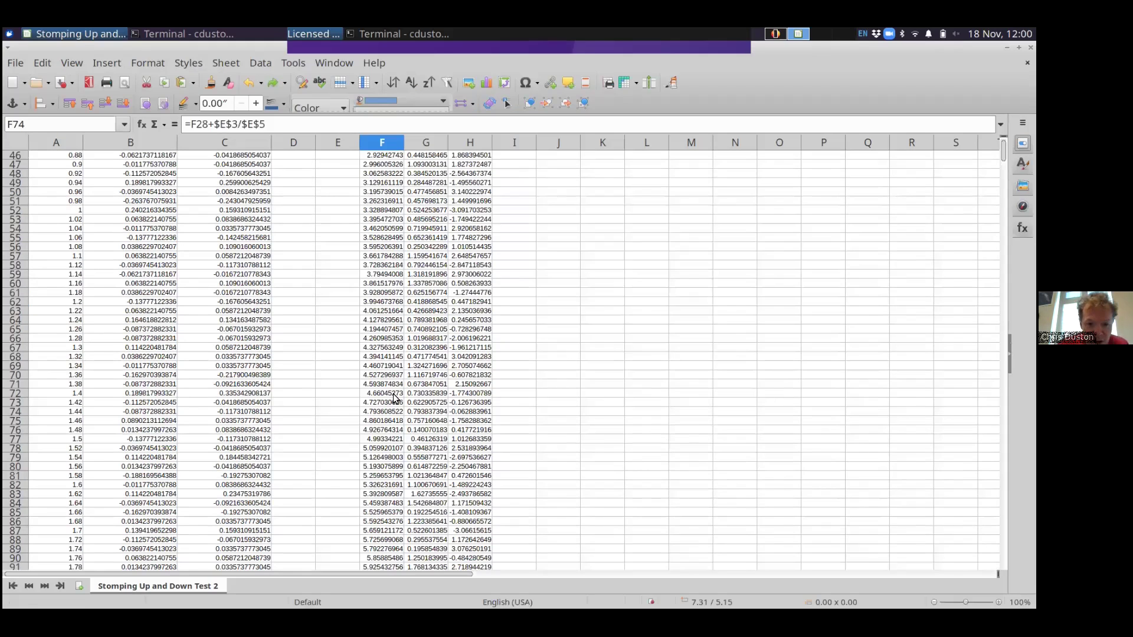
# Step through the frequency and magnitude results around the 10 Hz peak, then return to the top.
pyautogui.press('pagedown')
pyautogui.press('pagedown')
pyautogui.press('Right')
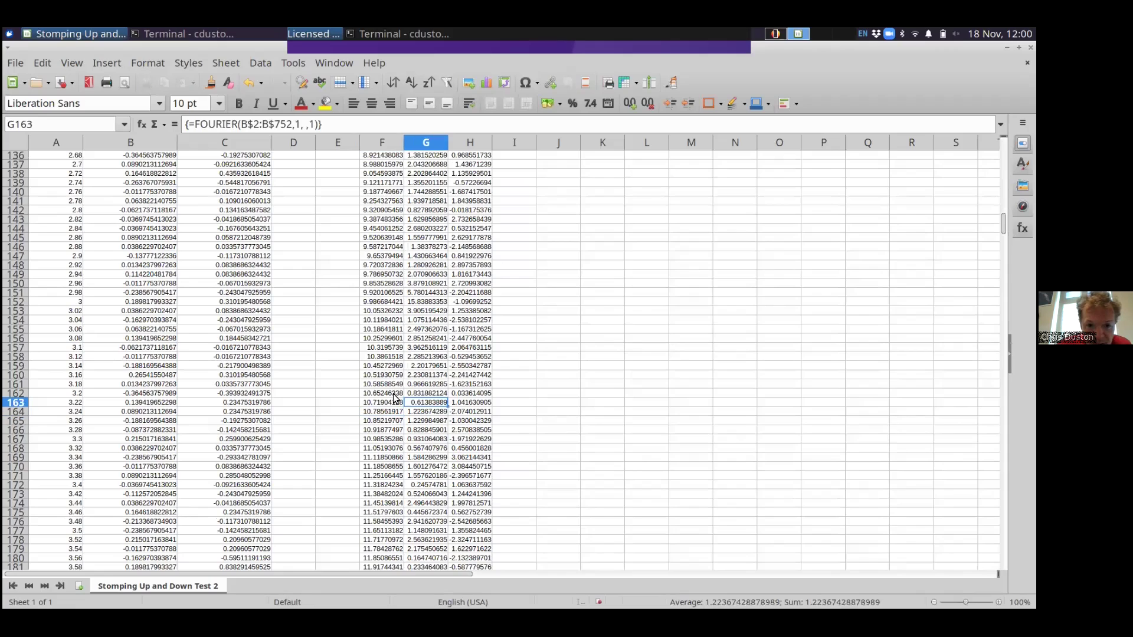
pyautogui.press('Up')
pyautogui.press('Up')
pyautogui.press('Up')
pyautogui.press('Up')
pyautogui.press('Up')
pyautogui.press('Up')
pyautogui.press('Up')
pyautogui.press('Up')
pyautogui.press('Up')
pyautogui.press('Up')
pyautogui.press('Up')
pyautogui.press('Up')
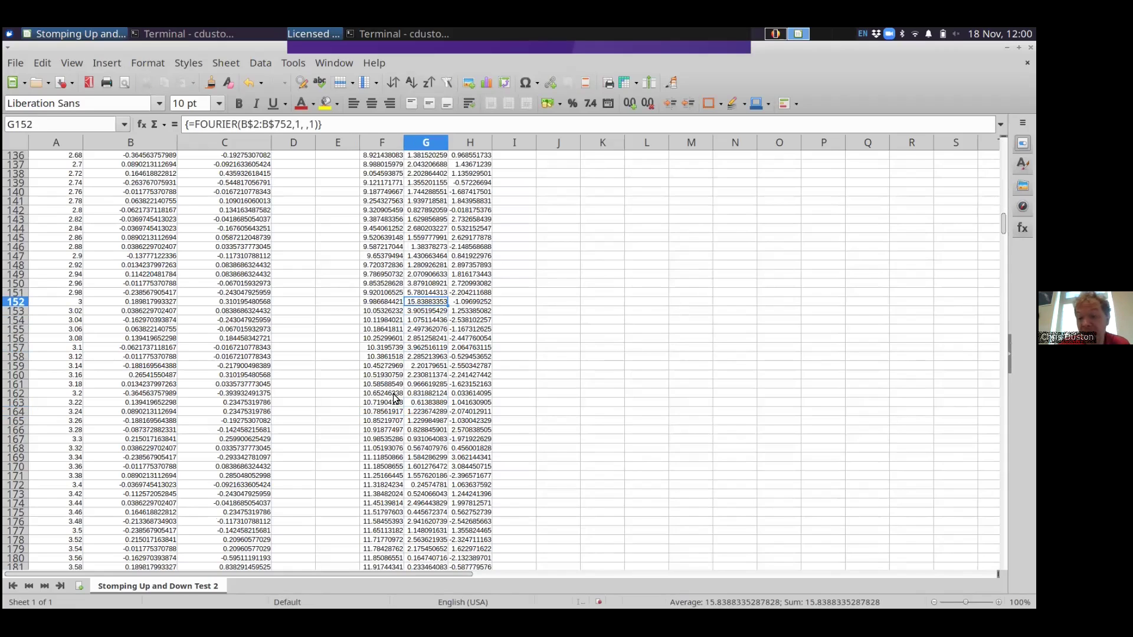
pyautogui.press('Down')
pyautogui.press('Down')
pyautogui.press('Down')
pyautogui.press('Down')
pyautogui.press('Down')
pyautogui.press('Down')
pyautogui.press('Down')
pyautogui.press('Down')
pyautogui.press('Down')
pyautogui.press('Down')
pyautogui.press('Down')
pyautogui.press('Down')
pyautogui.press('Down')
pyautogui.press('Down')
pyautogui.press('Down')
pyautogui.press('Down')
pyautogui.press('Down')
pyautogui.press('Down')
pyautogui.press('Down')
pyautogui.press('Down')
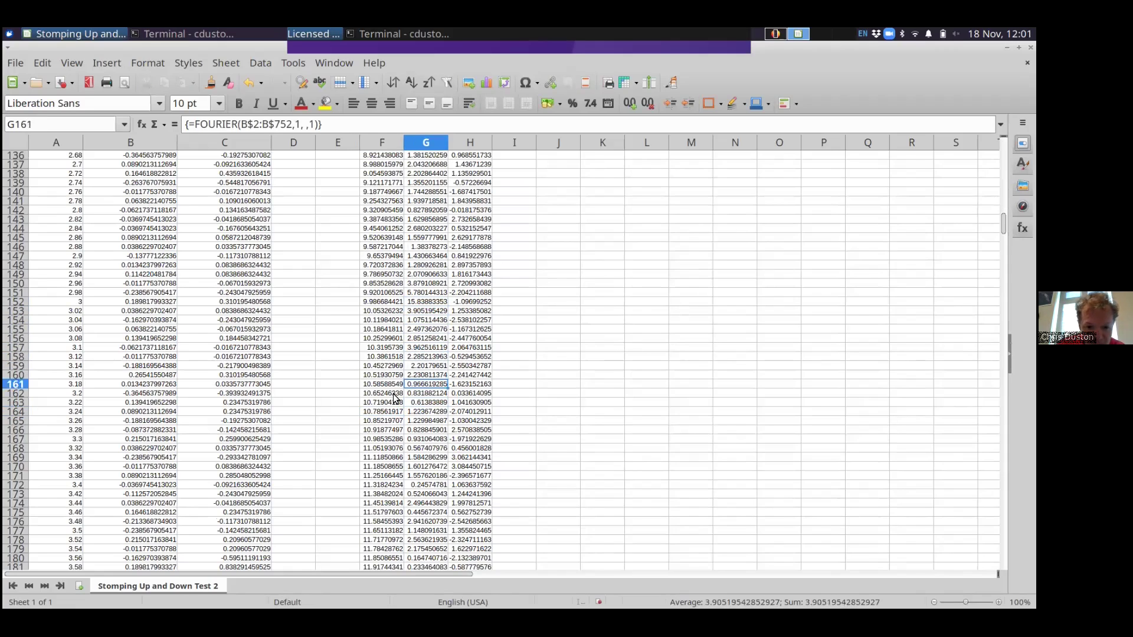
pyautogui.press('Down')
pyautogui.press('Down')
pyautogui.press('Down')
pyautogui.press('Down')
pyautogui.press('Down')
pyautogui.press('Down')
pyautogui.press('Down')
pyautogui.press('Down')
pyautogui.press('Down')
pyautogui.press('Down')
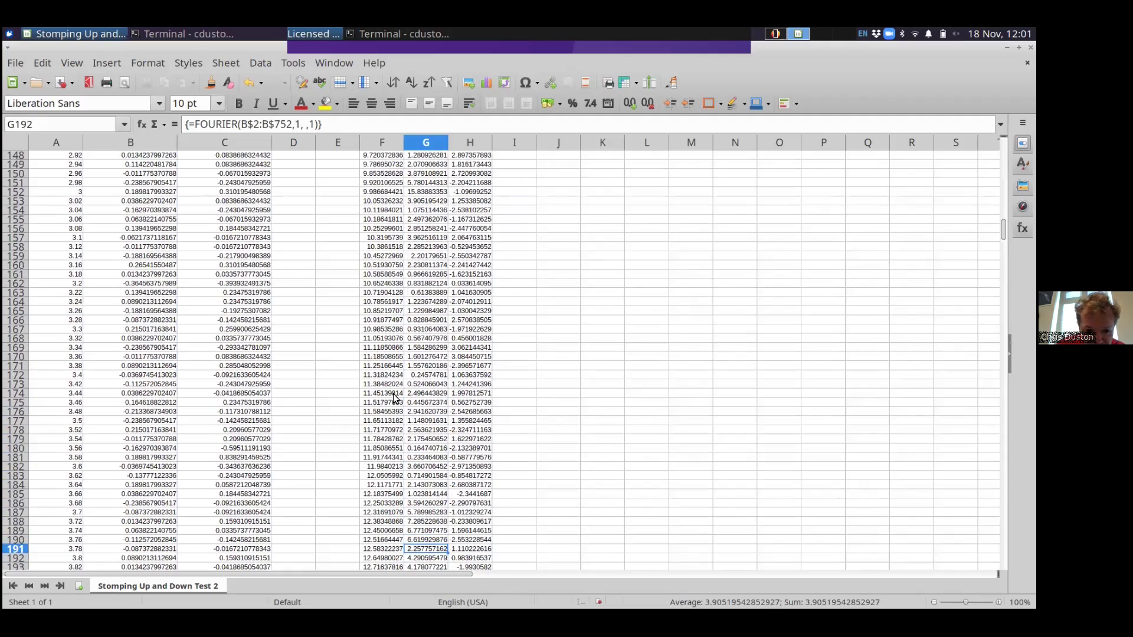
pyautogui.press('Down')
pyautogui.press('Down')
pyautogui.press('Down')
pyautogui.press('Down')
pyautogui.press('Down')
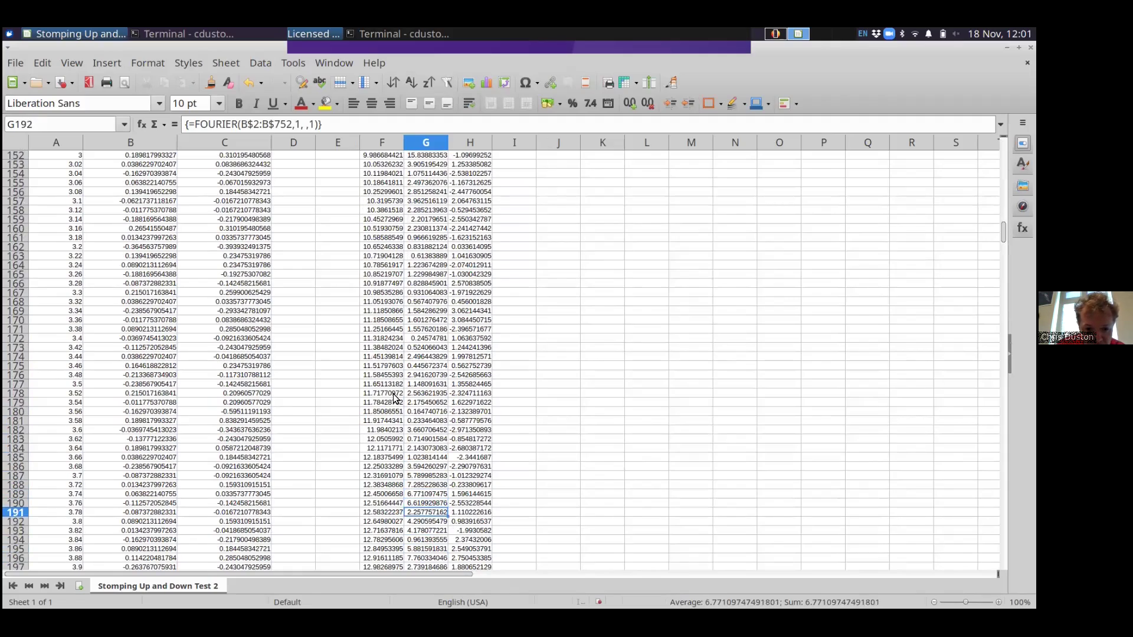
pyautogui.press('Down')
pyautogui.press('Down')
pyautogui.press('Up')
pyautogui.press('Up')
pyautogui.press('Up')
pyautogui.press('Up')
pyautogui.press('Up')
pyautogui.press('Up')
pyautogui.press('Up')
pyautogui.press('Up')
pyautogui.press('Up')
pyautogui.press('Up')
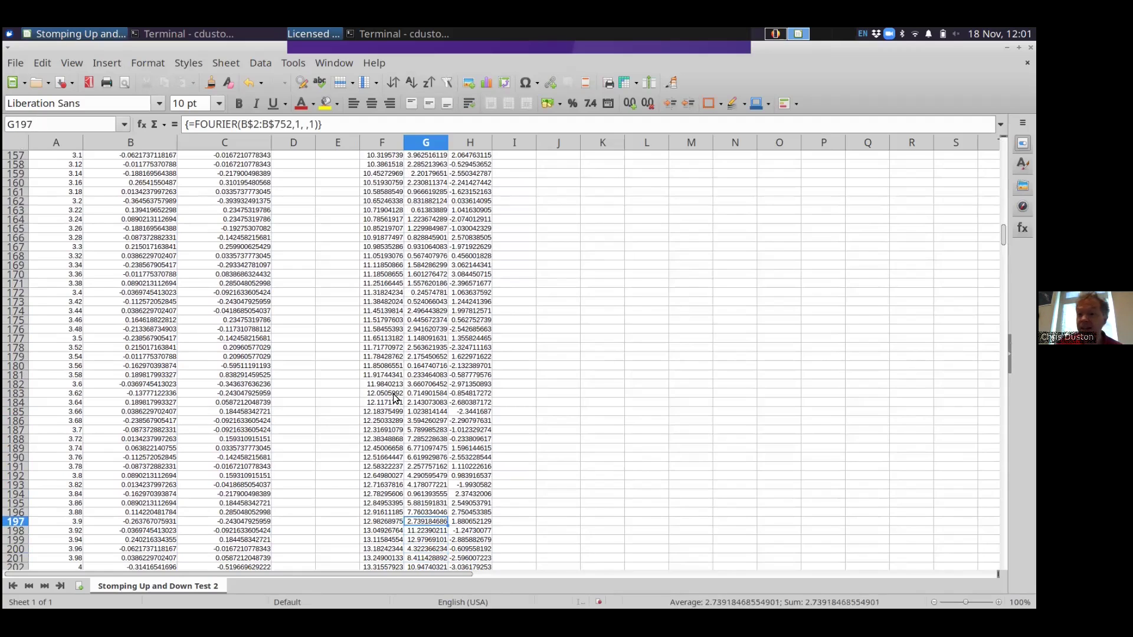
pyautogui.press('Up')
pyautogui.press('Up')
pyautogui.press('Up')
pyautogui.press('Up')
pyautogui.press('Up')
pyautogui.press('Up')
pyautogui.press('Up')
pyautogui.press('Up')
pyautogui.press('Up')
pyautogui.press('Up')
pyautogui.press('Up')
pyautogui.press('Up')
pyautogui.press('Up')
pyautogui.press('Up')
pyautogui.press('Up')
pyautogui.press('Up')
pyautogui.press('Up')
pyautogui.press('Up')
pyautogui.press('Up')
pyautogui.press('Up')
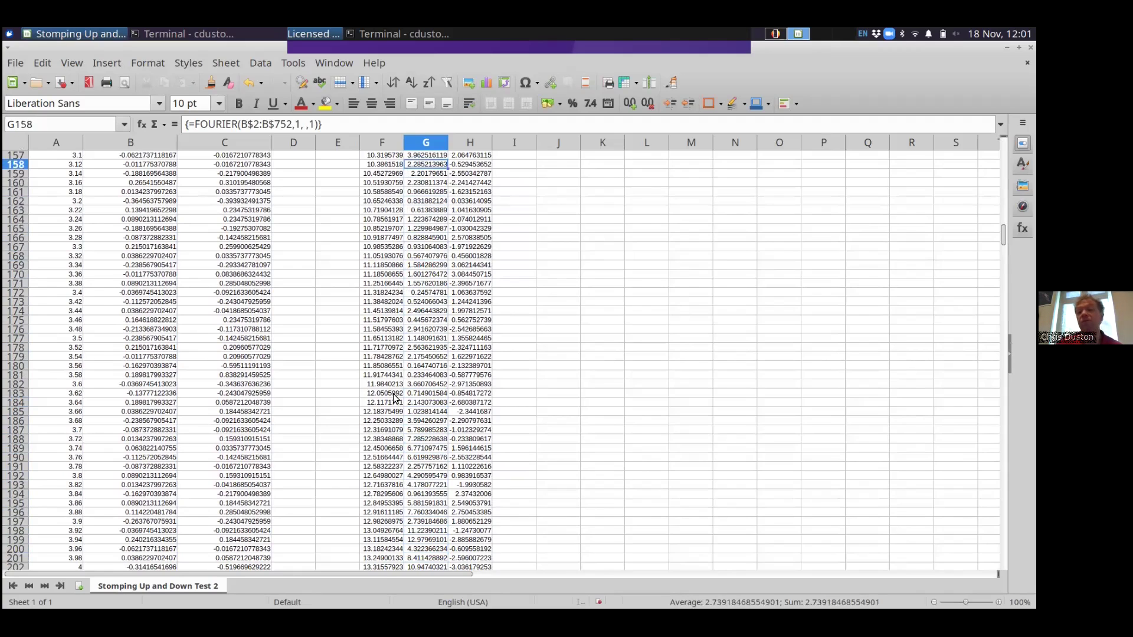
pyautogui.press('Up')
pyautogui.press('Up')
pyautogui.press('Up')
pyautogui.press('Up')
pyautogui.press('Up')
pyautogui.press('Up')
pyautogui.press('Up')
pyautogui.press('Up')
pyautogui.press('Up')
pyautogui.press('Up')
pyautogui.press('Up')
pyautogui.press('Up')
pyautogui.press('Up')
pyautogui.press('Up')
pyautogui.press('Up')
pyautogui.press('Up')
pyautogui.press('Up')
pyautogui.press('Up')
pyautogui.press('Up')
pyautogui.press('Up')
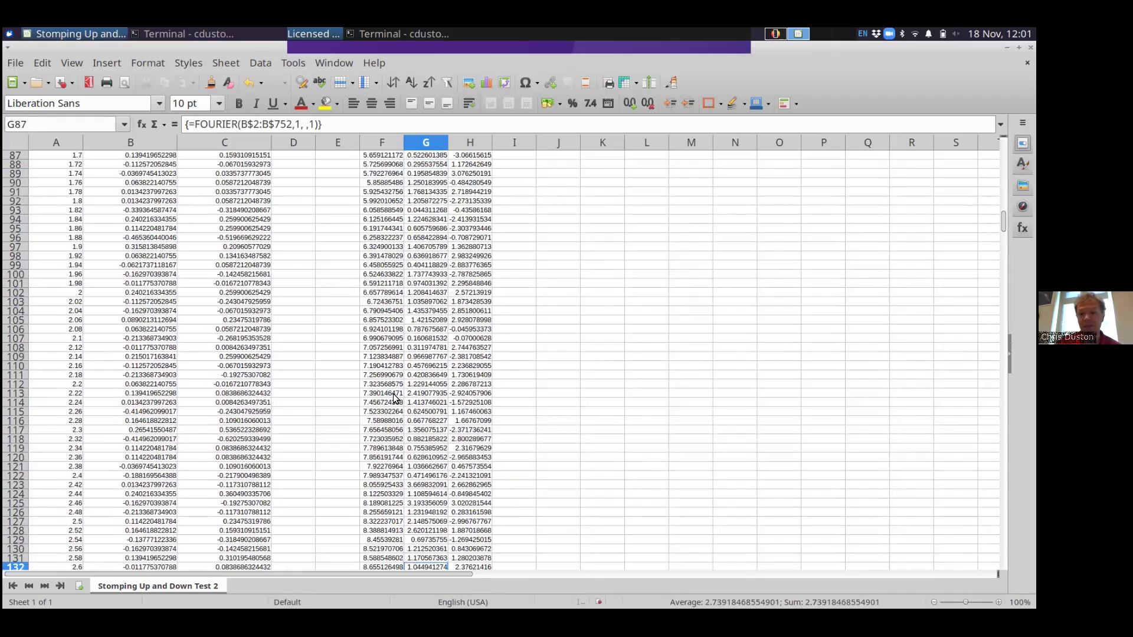
pyautogui.hotkey('ctrl', 'Up')
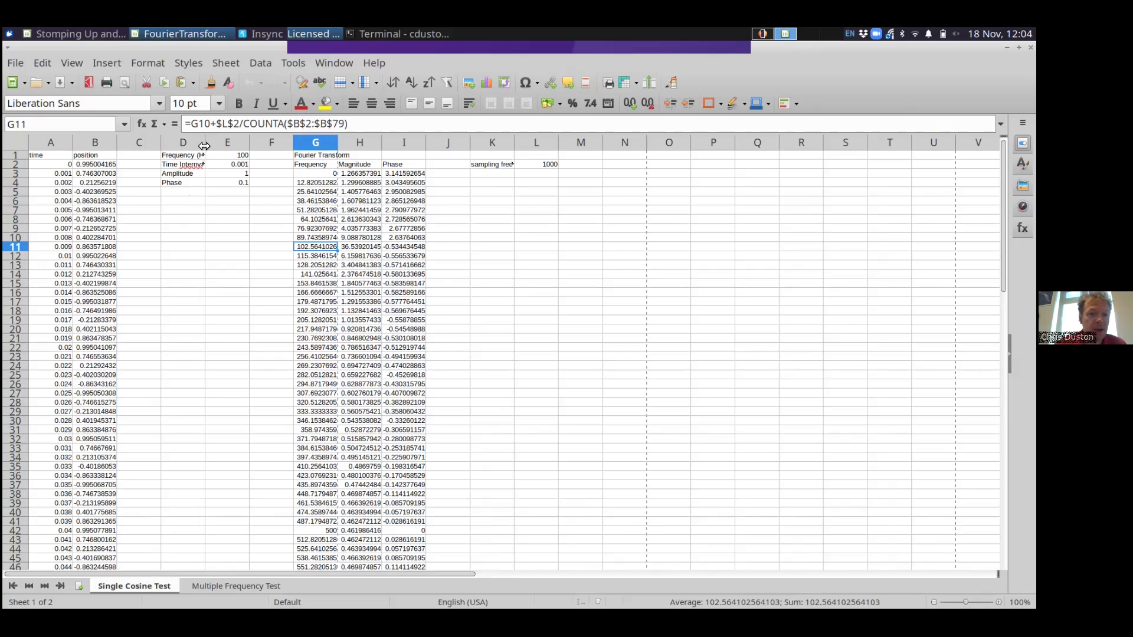
# Widen column D and inspect the frequency, time interval and sampling frequency cells.
pyautogui.moveTo(205, 142); pyautogui.dragTo(245, 144)
pyautogui.click(265, 157)
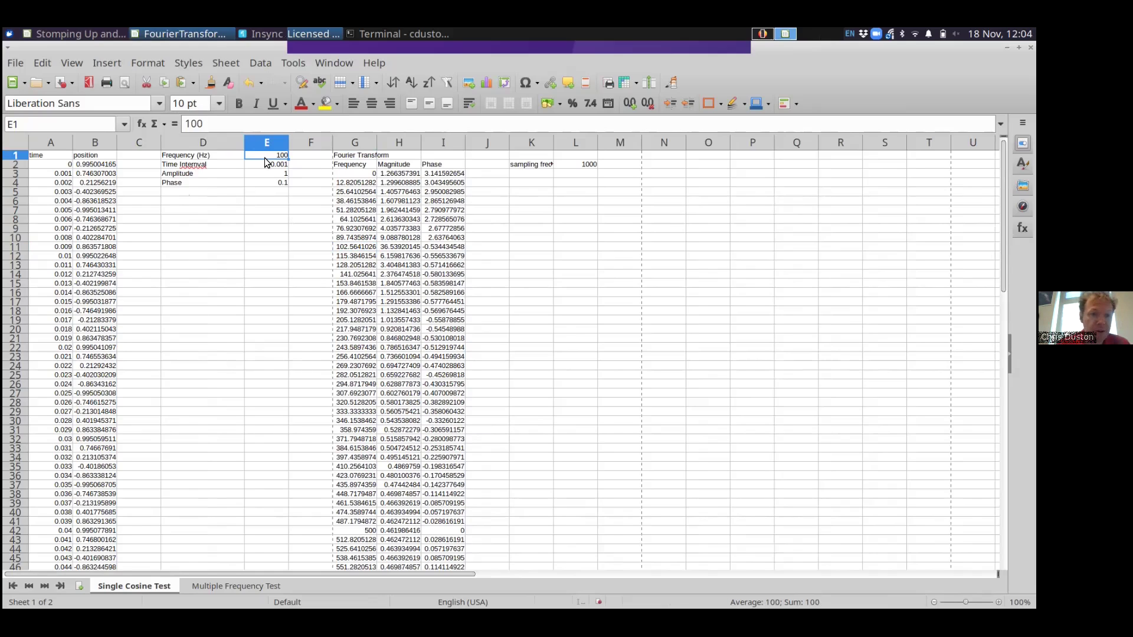
pyautogui.press('Down')
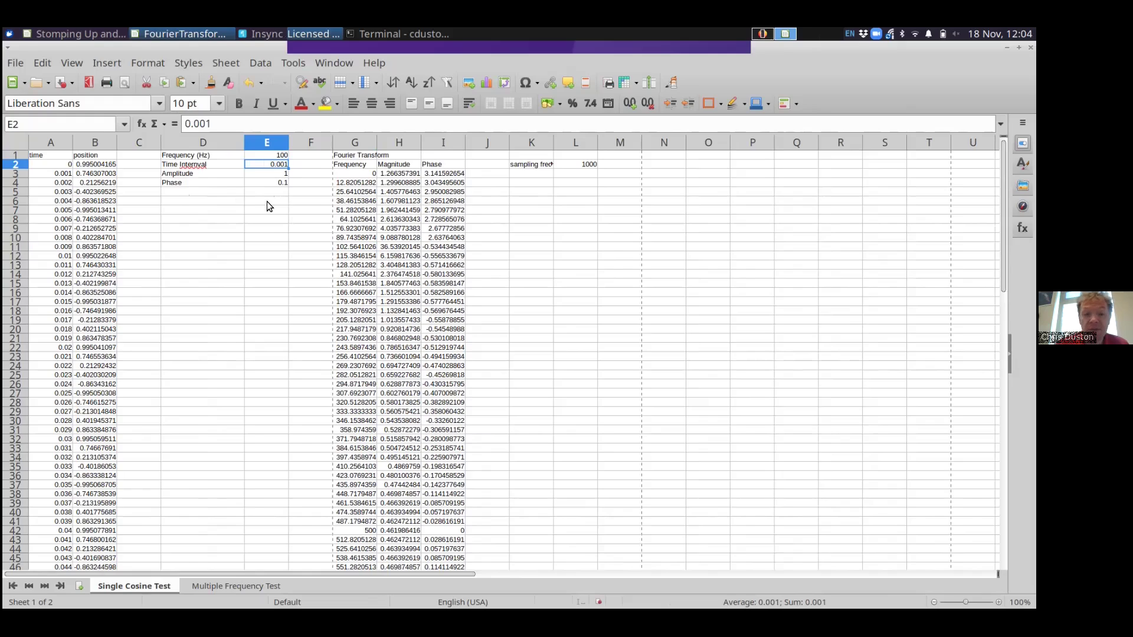
pyautogui.press('Up')
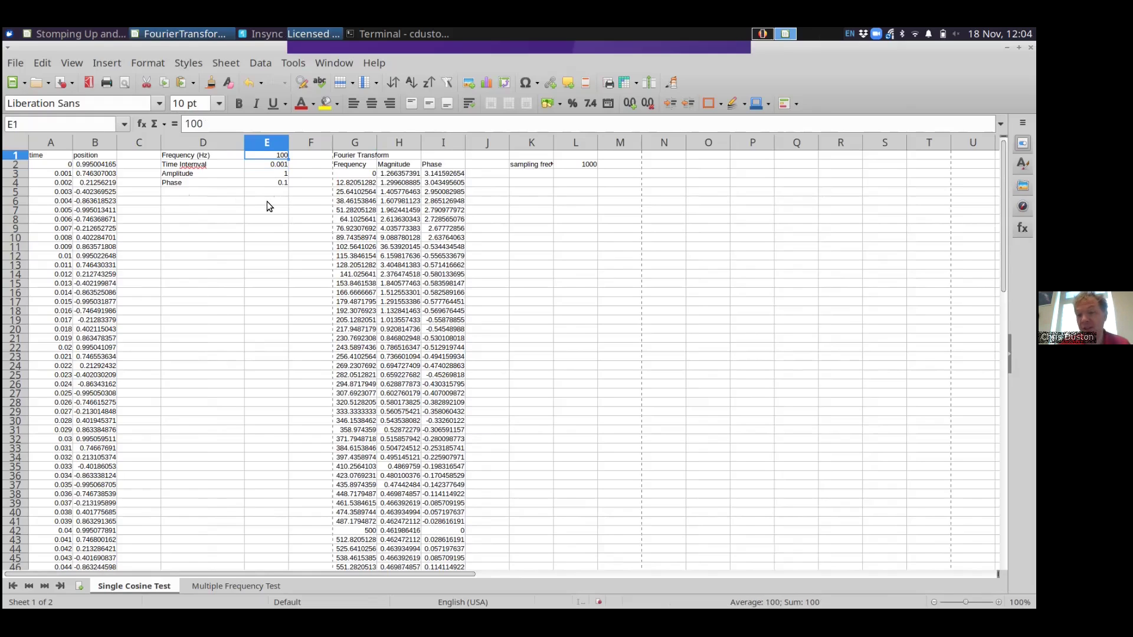
pyautogui.press('Down')
pyautogui.press('Right')
pyautogui.press('Right')
pyautogui.press('Right')
pyautogui.press('Right')
pyautogui.press('Right')
pyautogui.press('Right')
pyautogui.press('Right')
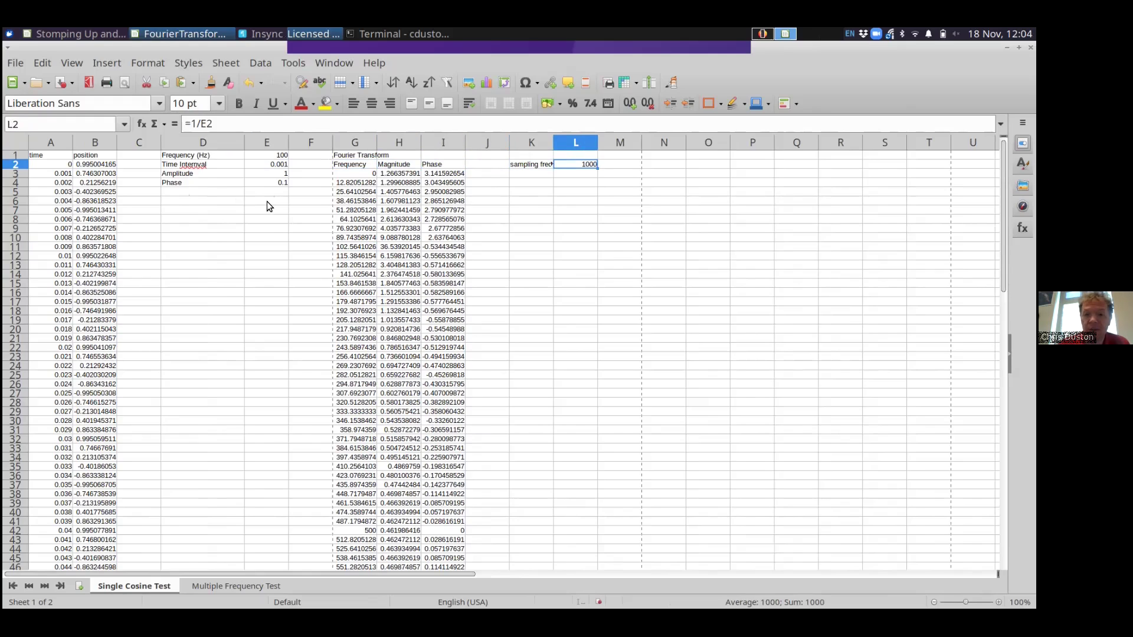
pyautogui.press('Left')
pyautogui.press('Left')
pyautogui.press('Left')
pyautogui.press('Left')
pyautogui.press('Left')
pyautogui.press('Left')
pyautogui.press('Left')
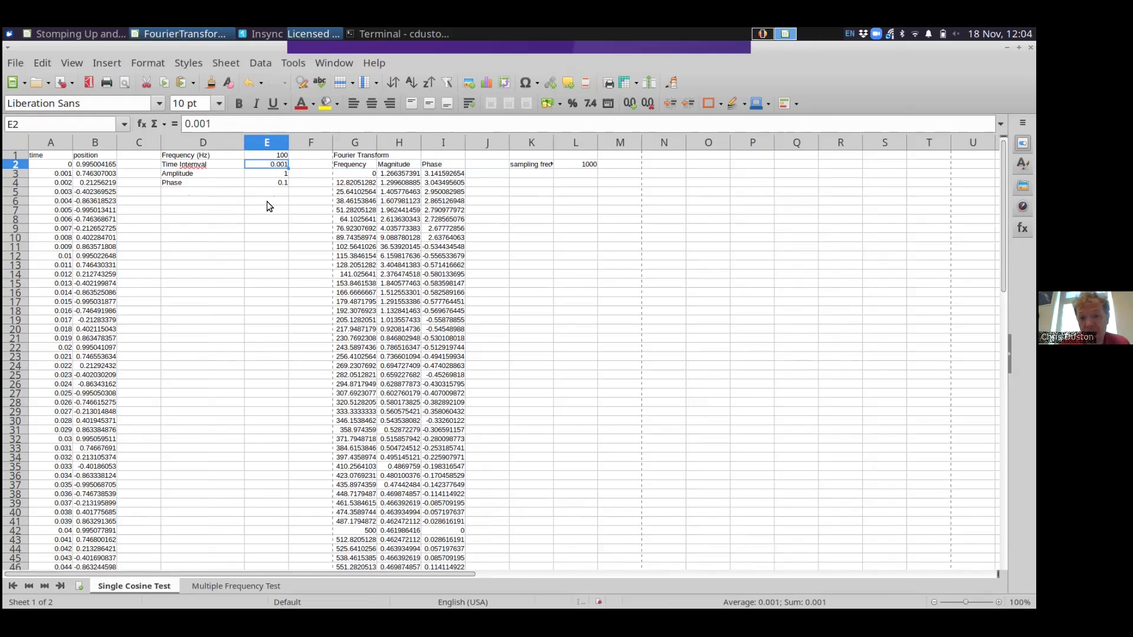
pyautogui.press('Right')
pyautogui.press('Right')
pyautogui.press('Right')
pyautogui.press('Right')
pyautogui.press('Right')
pyautogui.press('Right')
pyautogui.press('Right')
pyautogui.press('Left')
pyautogui.press('Left')
pyautogui.press('Left')
pyautogui.press('Left')
pyautogui.press('Left')
pyautogui.press('Left')
pyautogui.press('Left')
pyautogui.press('Up')
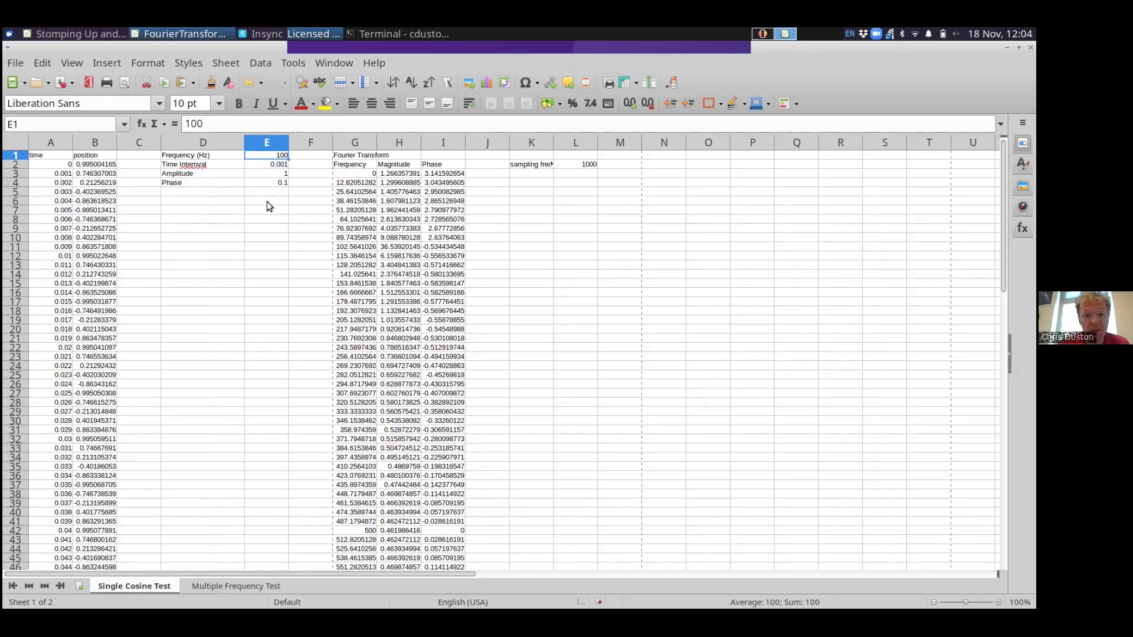
pyautogui.press('Down')
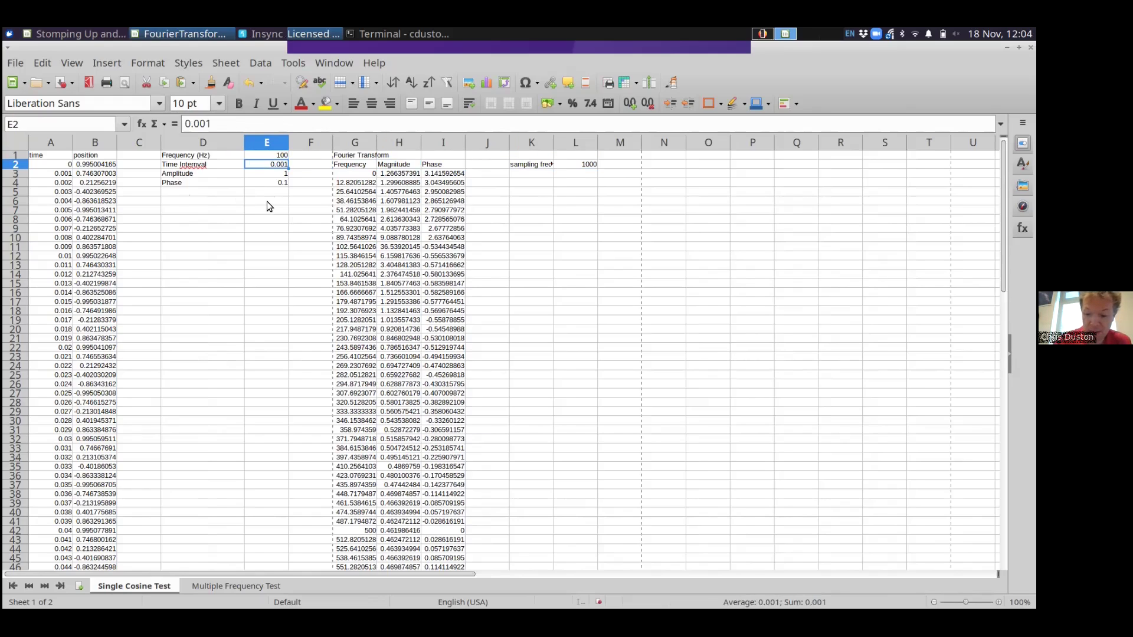
# Set the time interval in E2 to 0.005 and check the sampling frequency in L2.
pyautogui.write('0.005')
pyautogui.press('Return')
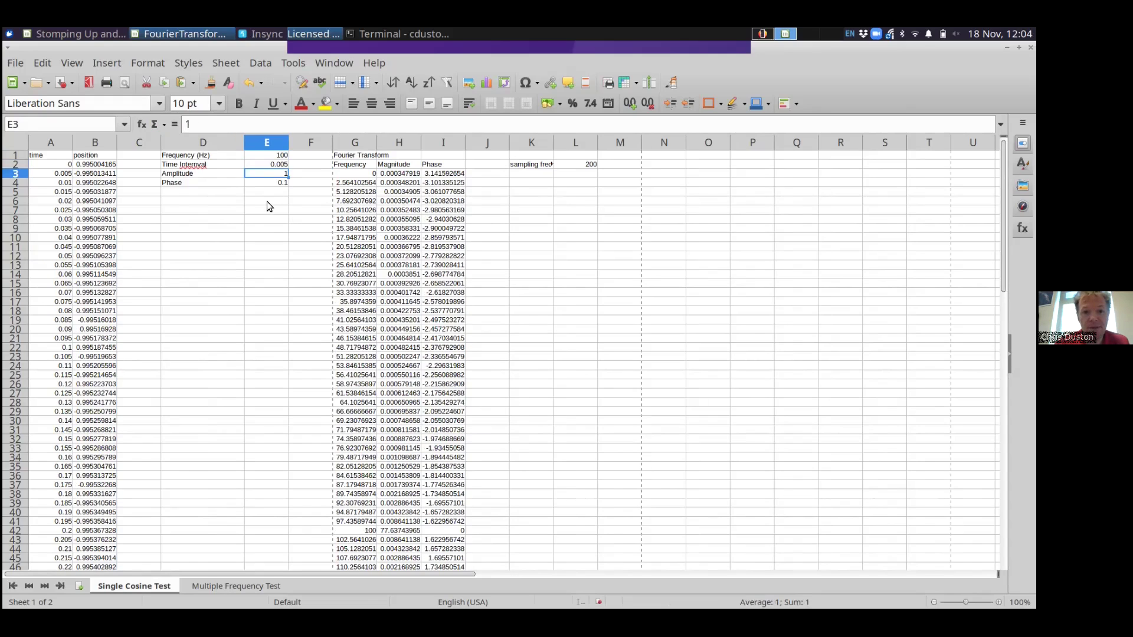
pyautogui.press('Up')
pyautogui.press('Right')
pyautogui.press('Right')
pyautogui.press('Right')
pyautogui.press('Right')
pyautogui.press('Right')
pyautogui.press('Right')
pyautogui.press('Right')
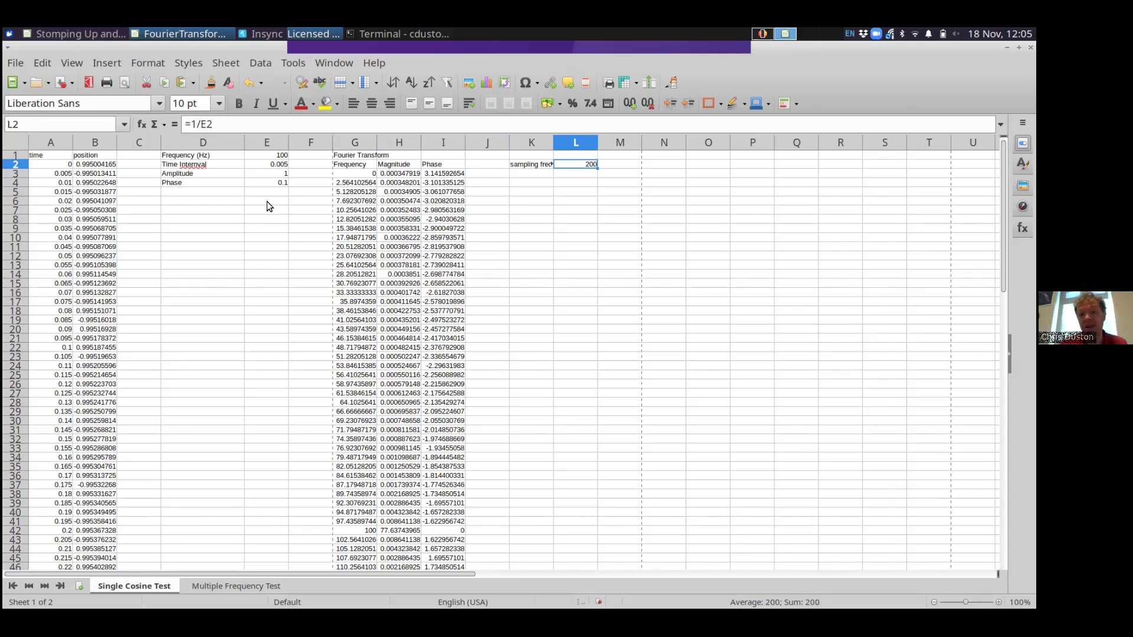
pyautogui.press('Left')
pyautogui.press('Left')
pyautogui.press('Left')
pyautogui.press('Left')
pyautogui.press('Left')
pyautogui.press('Left')
pyautogui.press('Left')
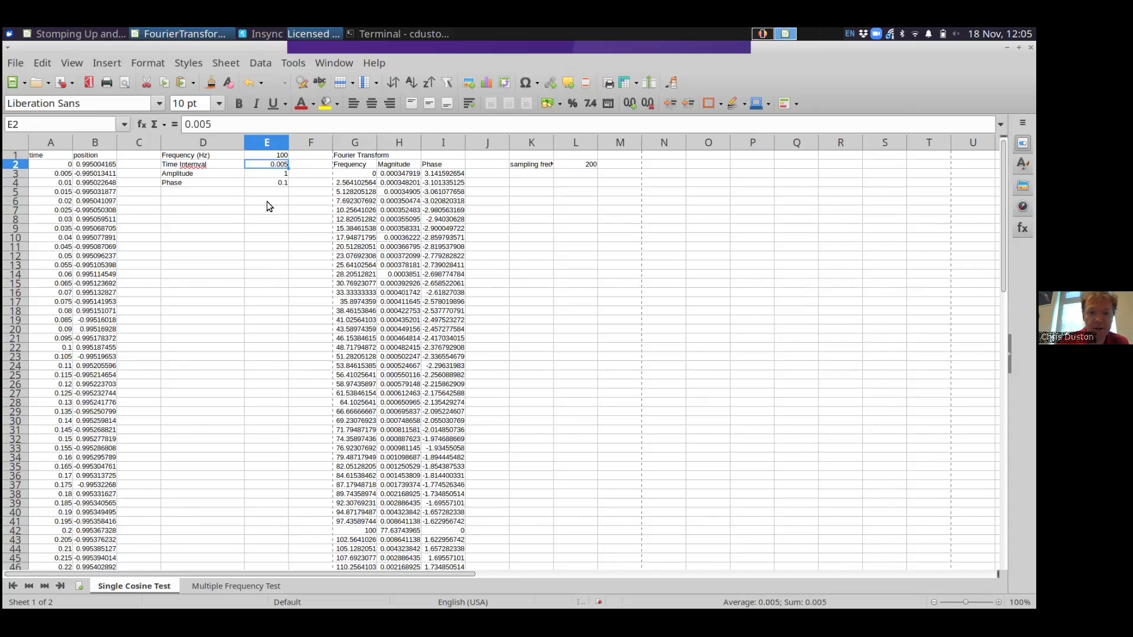
# Restore the E2 time interval to 0.001, bringing the sampling frequency back to 1000.
pyautogui.write('0.001')
pyautogui.press('Return')
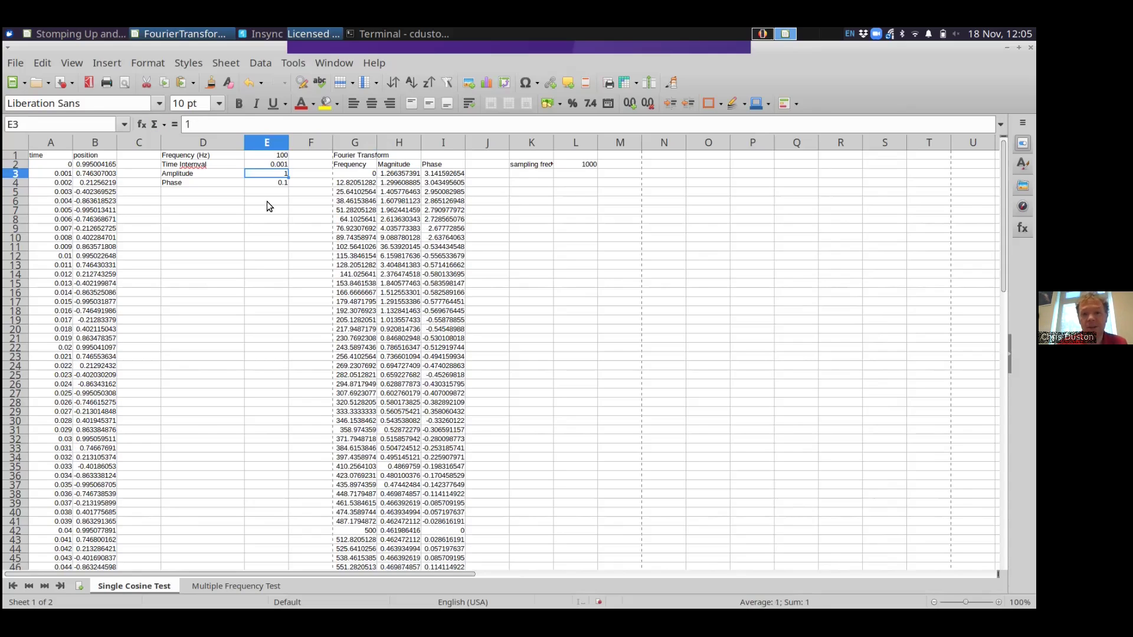
pyautogui.press('Up')
pyautogui.press('Right')
pyautogui.press('Right')
pyautogui.press('Right')
pyautogui.press('Right')
pyautogui.press('Right')
pyautogui.press('Right')
pyautogui.press('Right')
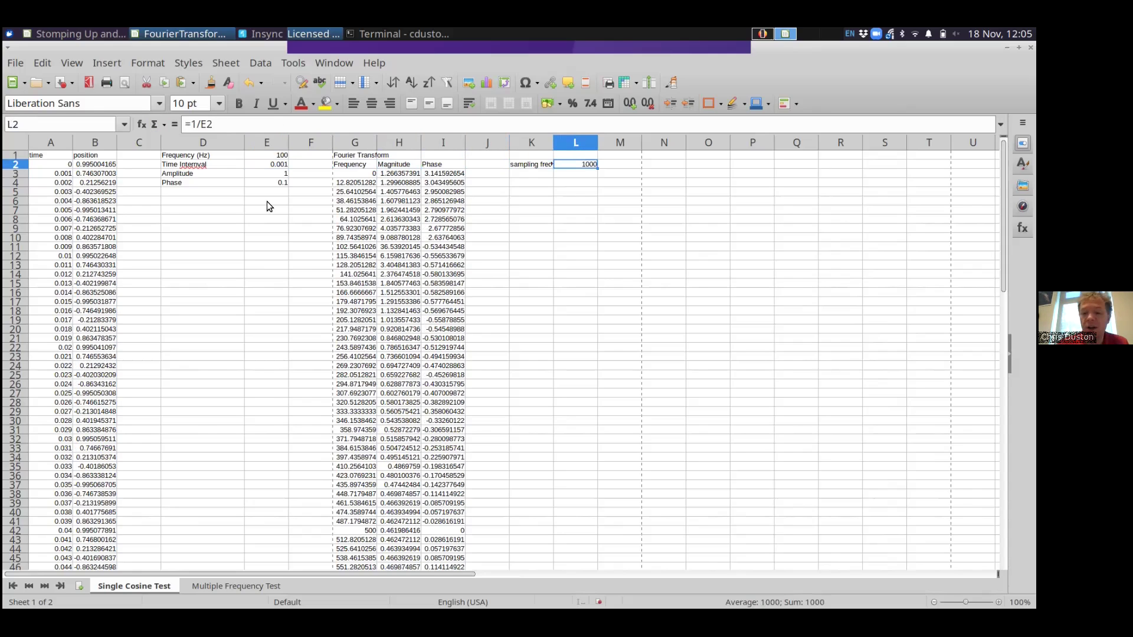
pyautogui.press('Left')
pyautogui.press('Left')
pyautogui.press('Left')
pyautogui.press('Left')
pyautogui.press('Left')
pyautogui.press('Left')
pyautogui.press('Left')
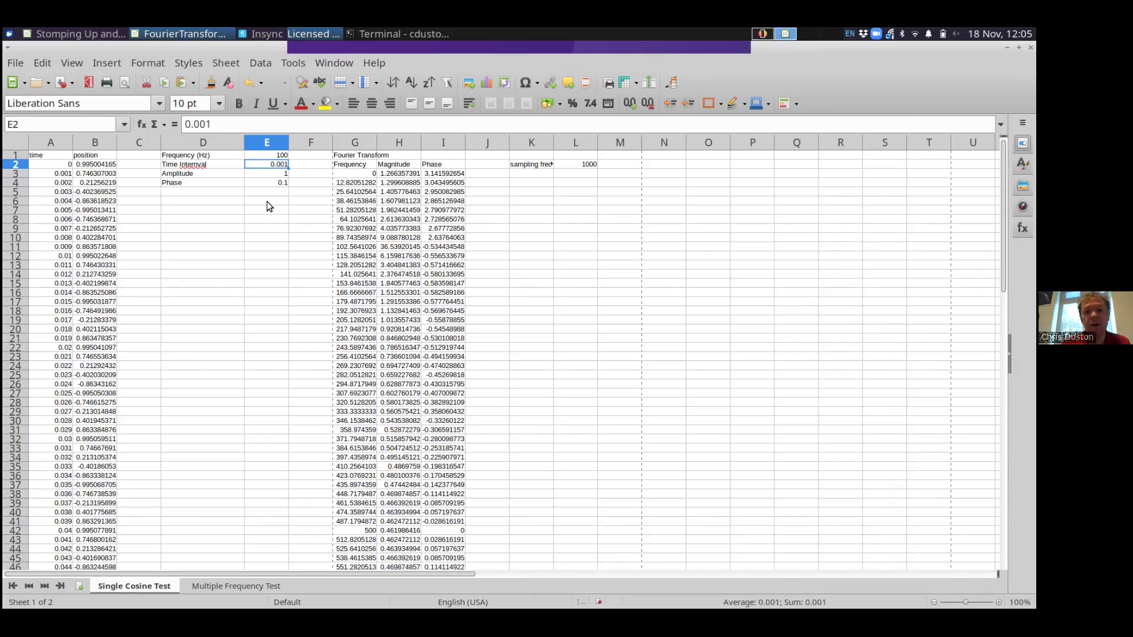
pyautogui.press('Up')
pyautogui.press('Down')
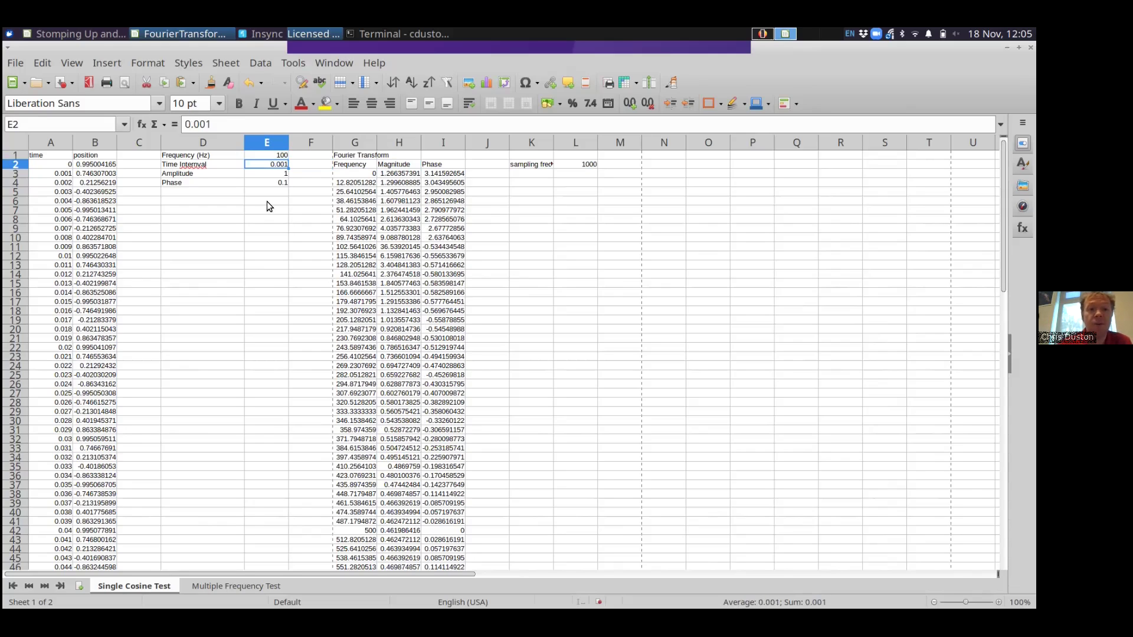
pyautogui.press('Down')
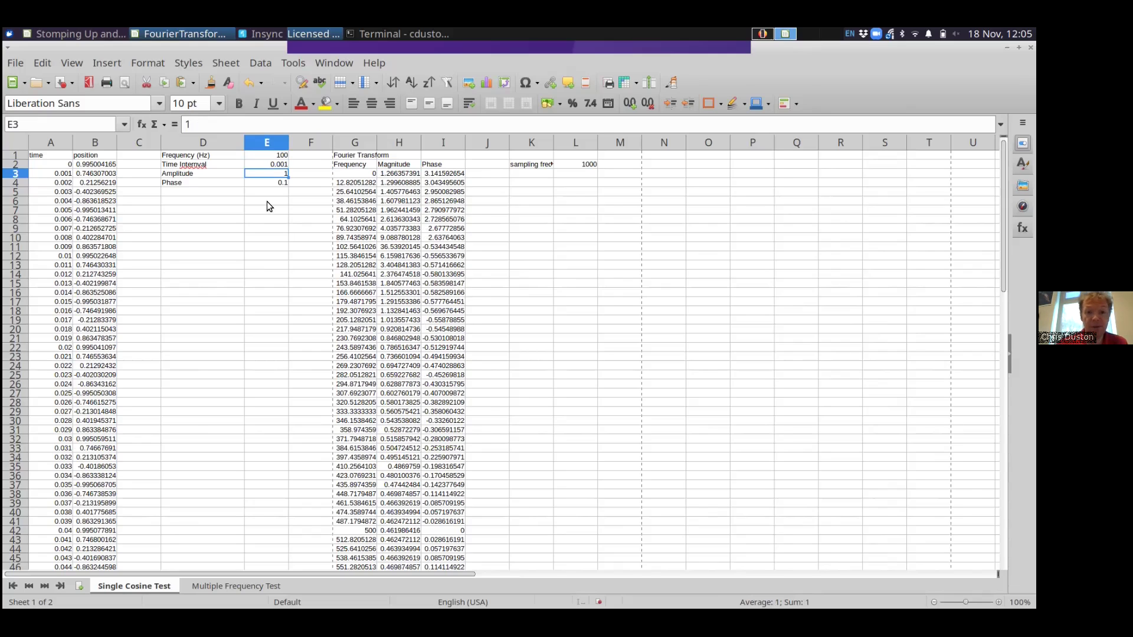
# Set the cosine amplitude in E3 to 5 and check the recalculated Fourier magnitudes.
pyautogui.press('Down')
pyautogui.press('Up')
pyautogui.press('Down')
pyautogui.press('Up')
pyautogui.write('5')
pyautogui.press('Return')
pyautogui.press('Up')
pyautogui.press('Right')
pyautogui.press('Right')
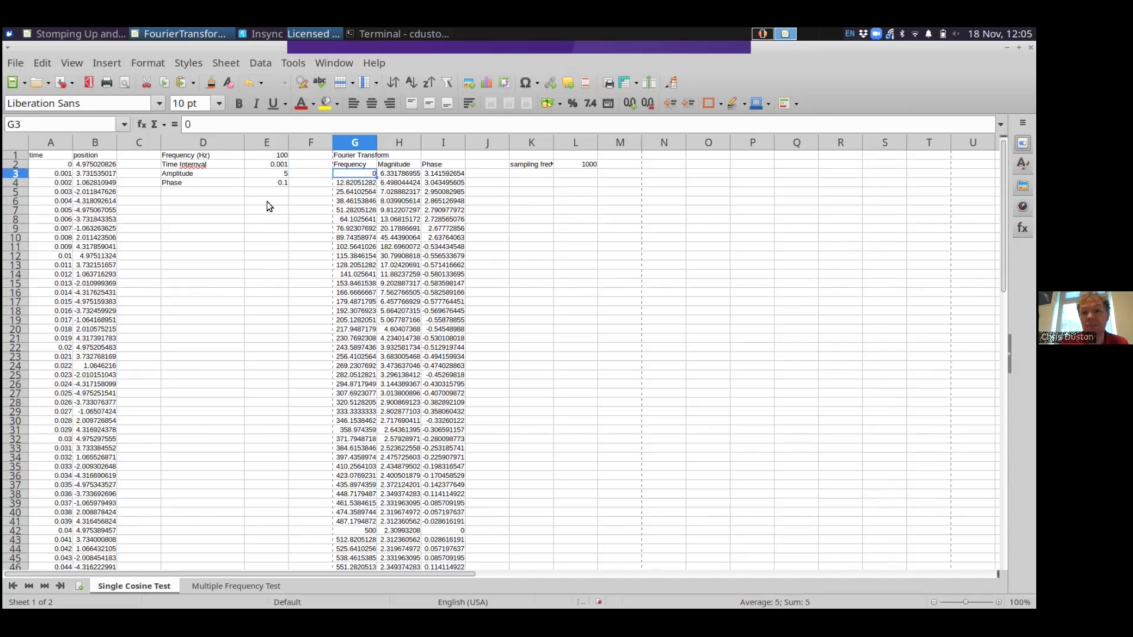
pyautogui.press('Right')
pyautogui.press('Left')
# Inspect the time formulas in A2:A7 and the cosine position formula in B2.
pyautogui.press('Left')
pyautogui.press('Left')
# Set the cosine phase in E4 to 0.25.
pyautogui.press('Down')
pyautogui.press('Up')
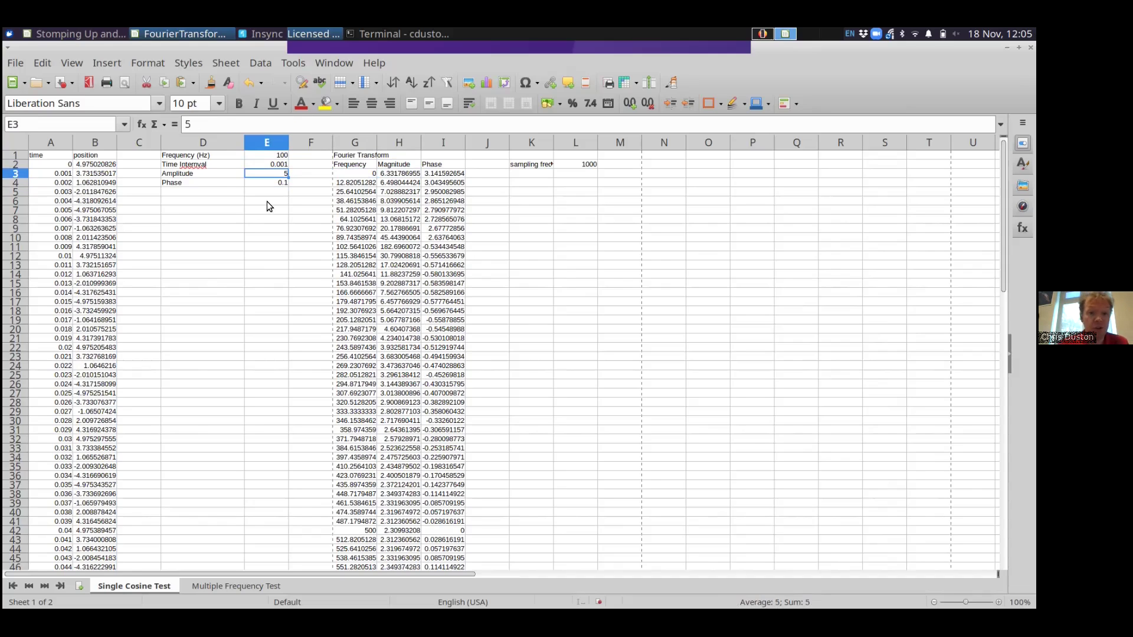
pyautogui.press('Down')
pyautogui.write('0.25')
pyautogui.press('Return')
pyautogui.press('Up')
pyautogui.press('Up')
pyautogui.press('Up')
pyautogui.press('Left')
pyautogui.press('Left')
pyautogui.press('Left')
pyautogui.press('Left')
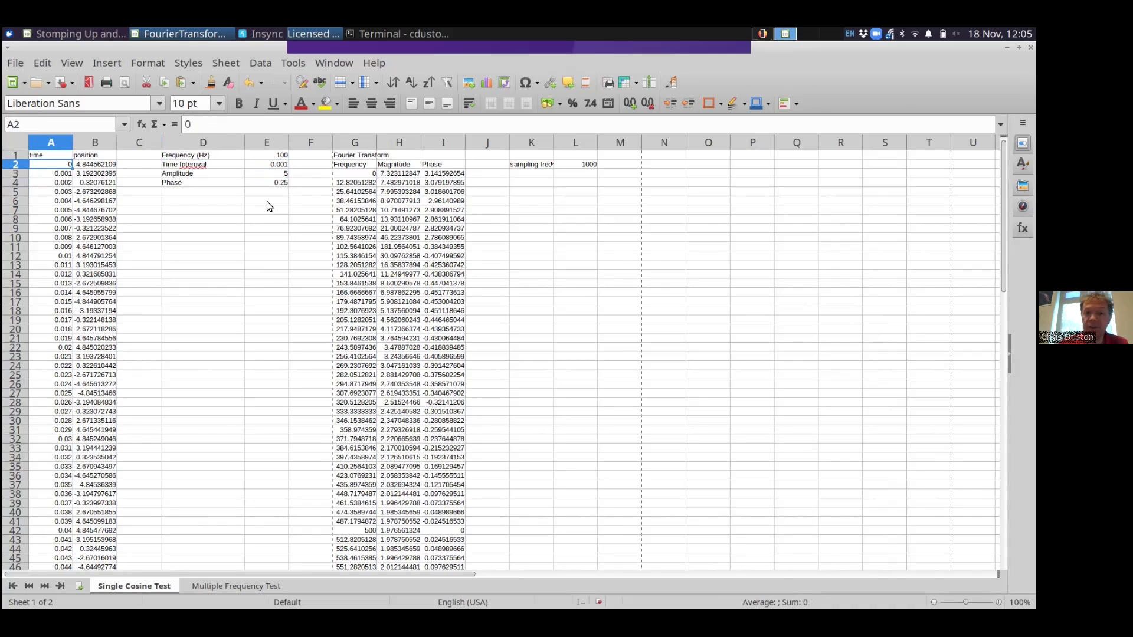
pyautogui.press('Down')
pyautogui.press('Down')
pyautogui.press('Down')
pyautogui.press('Down')
pyautogui.press('Down')
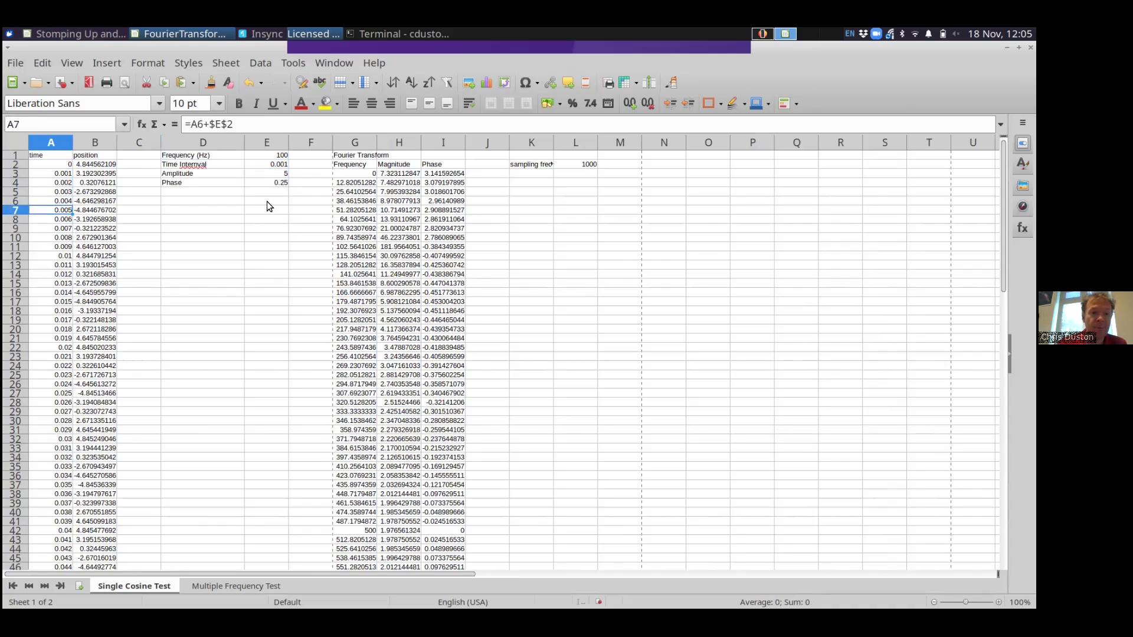
pyautogui.press('Up')
pyautogui.press('Up')
pyautogui.press('Up')
pyautogui.press('Up')
pyautogui.press('Down')
pyautogui.press('Down')
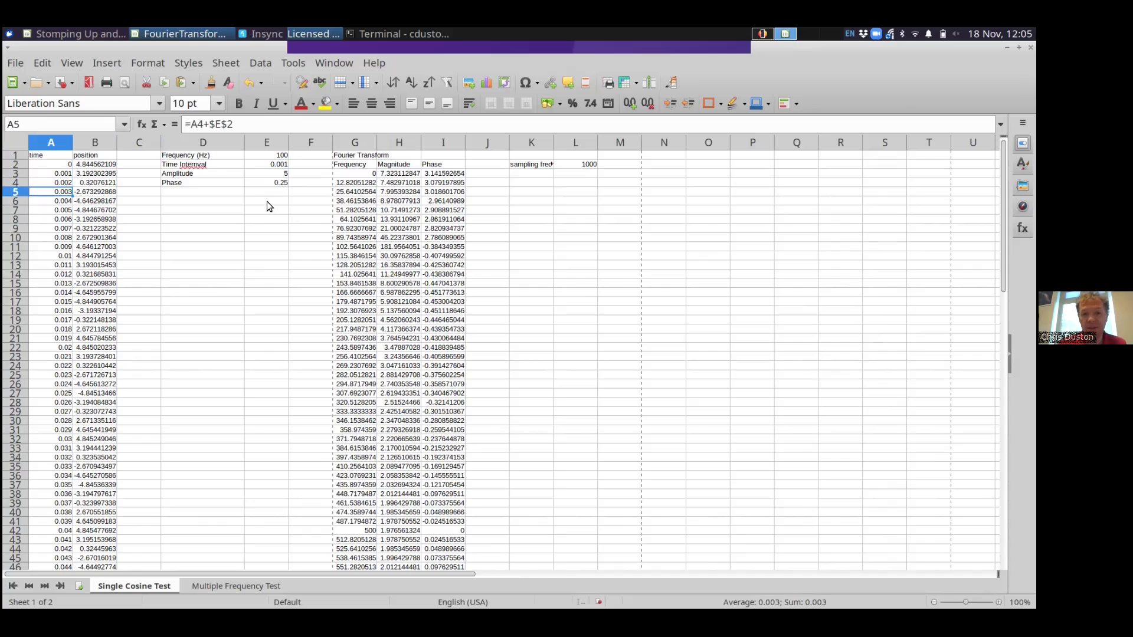
pyautogui.press('Right')
pyautogui.press('Up')
pyautogui.press('Up')
pyautogui.press('Up')
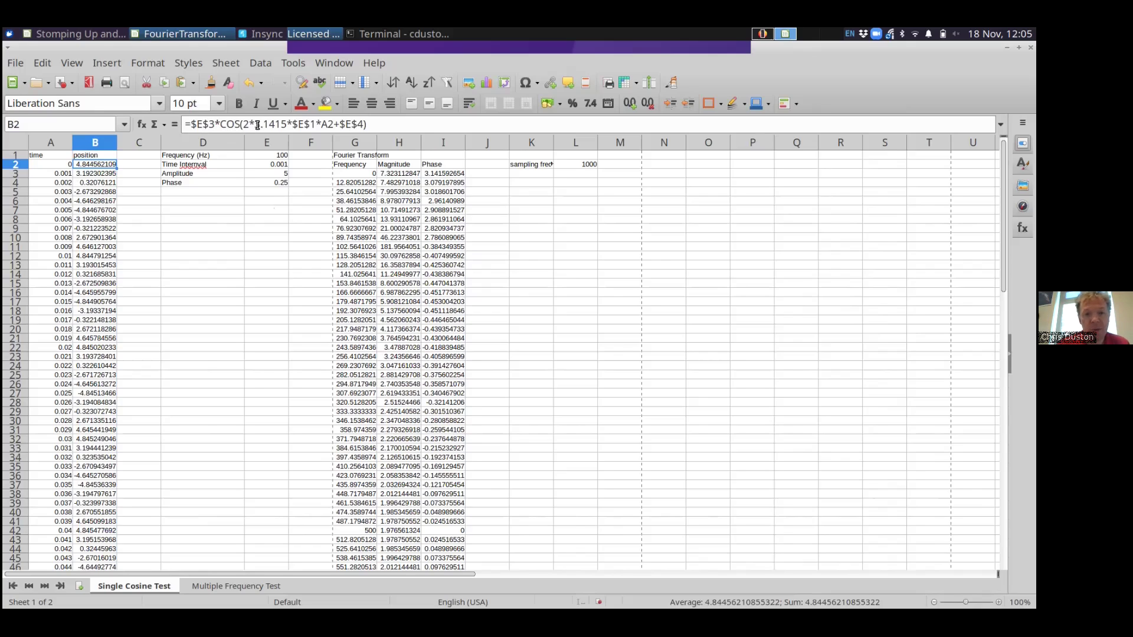
pyautogui.moveTo(288, 125); pyautogui.dragTo(315, 128)
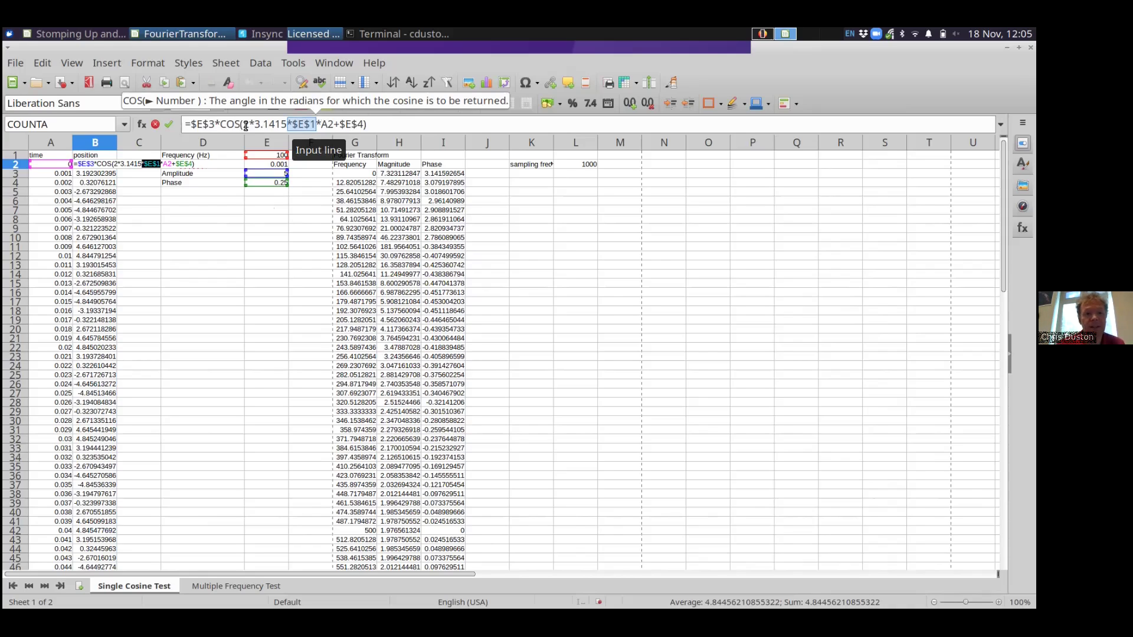
pyautogui.click(293, 123)
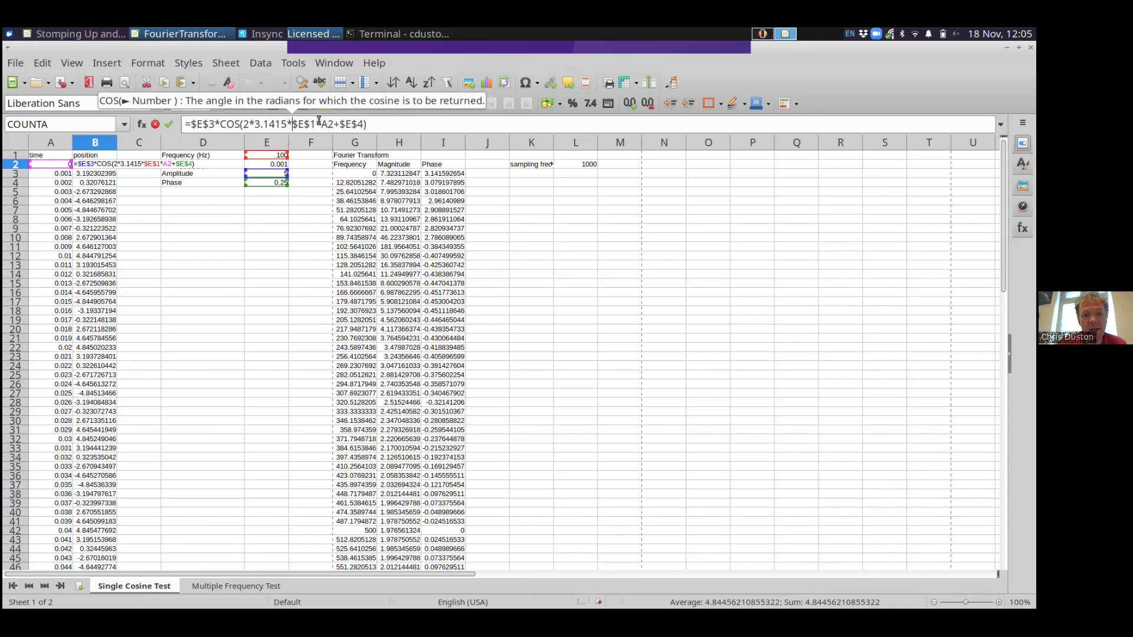
pyautogui.click(320, 121)
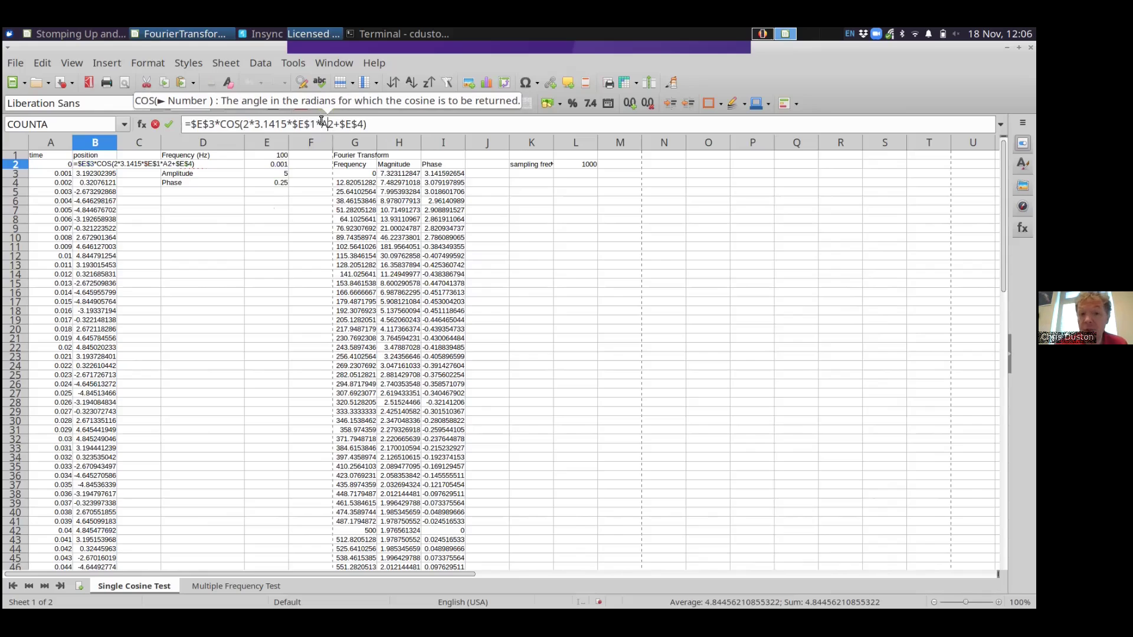
pyautogui.press('Escape')
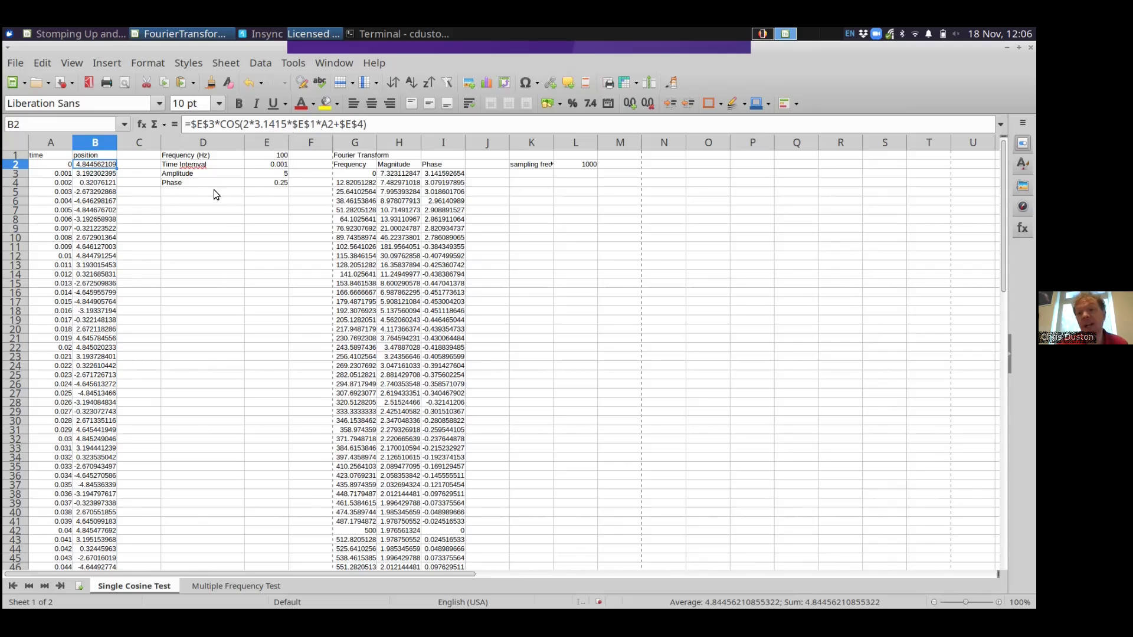
pyautogui.click(328, 125)
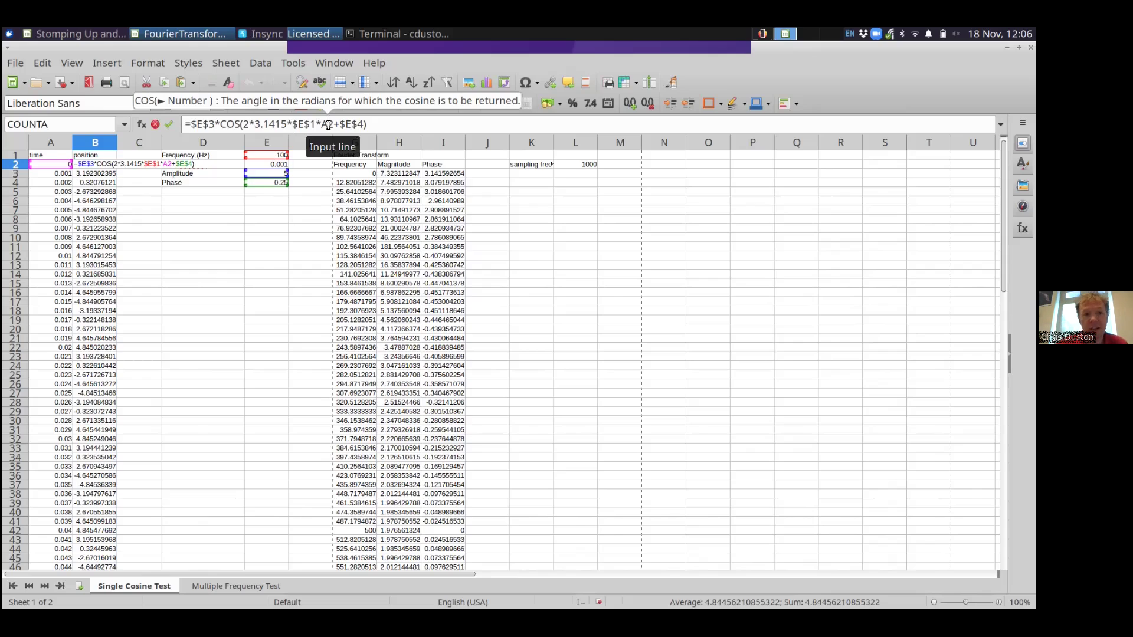
pyautogui.press('Return')
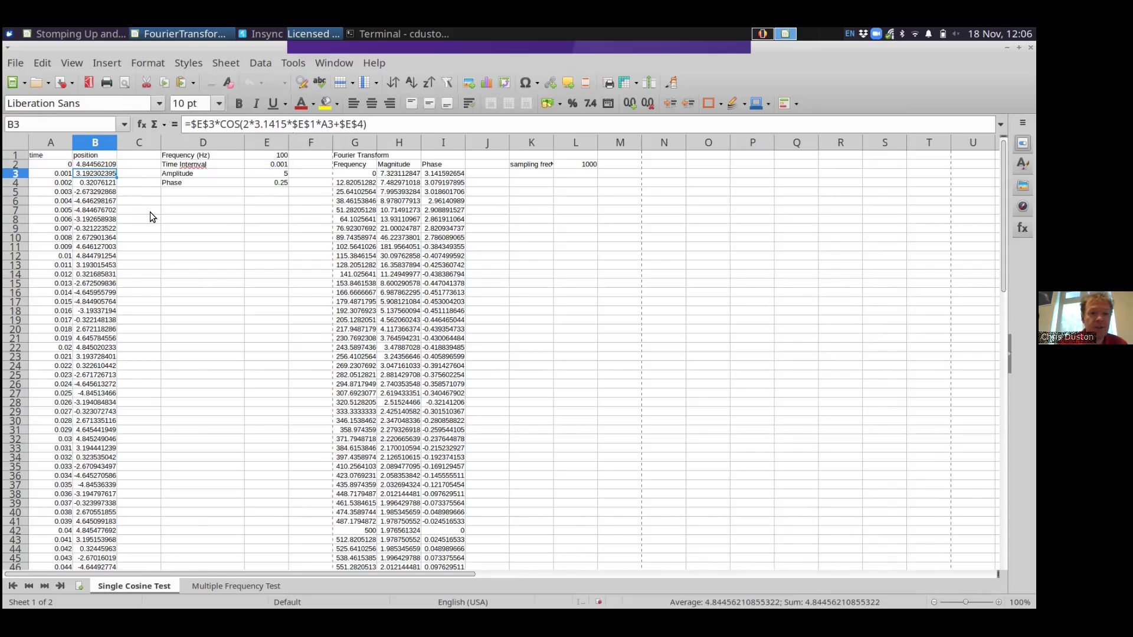
pyautogui.click(92, 157)
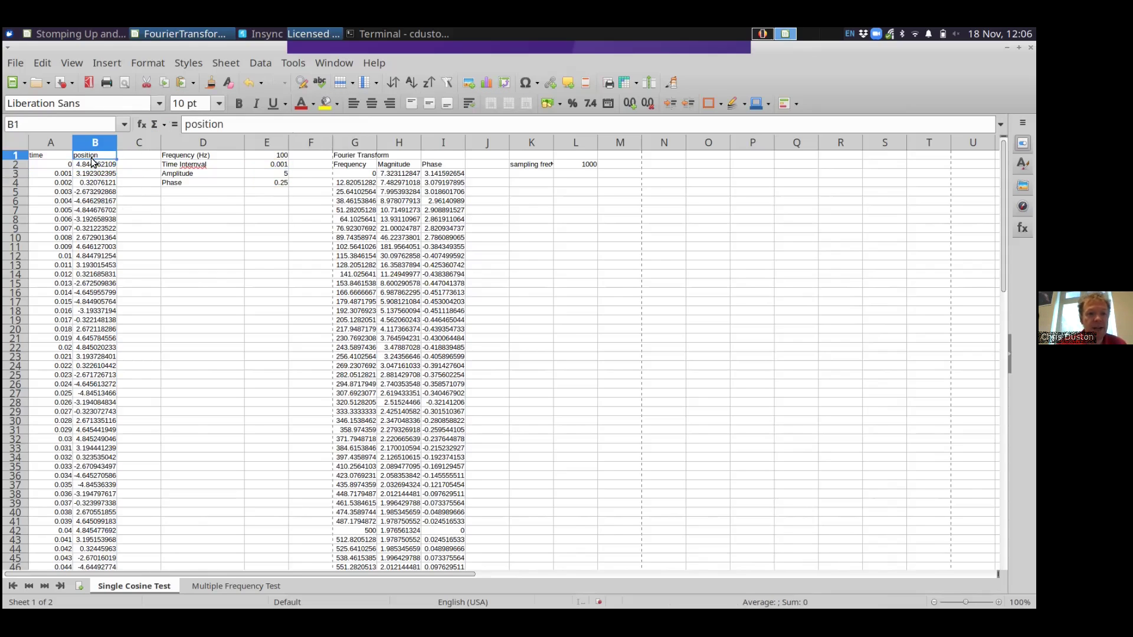
pyautogui.press('Down')
pyautogui.press('Down')
pyautogui.press('Down')
pyautogui.press('Down')
pyautogui.press('Down')
pyautogui.press('Down')
pyautogui.press('Down')
pyautogui.press('Down')
pyautogui.press('Down')
pyautogui.press('Down')
pyautogui.press('Down')
pyautogui.press('Down')
pyautogui.press('Down')
pyautogui.press('Down')
pyautogui.press('Down')
pyautogui.press('Down')
pyautogui.press('Down')
pyautogui.press('Down')
pyautogui.press('Down')
pyautogui.press('Down')
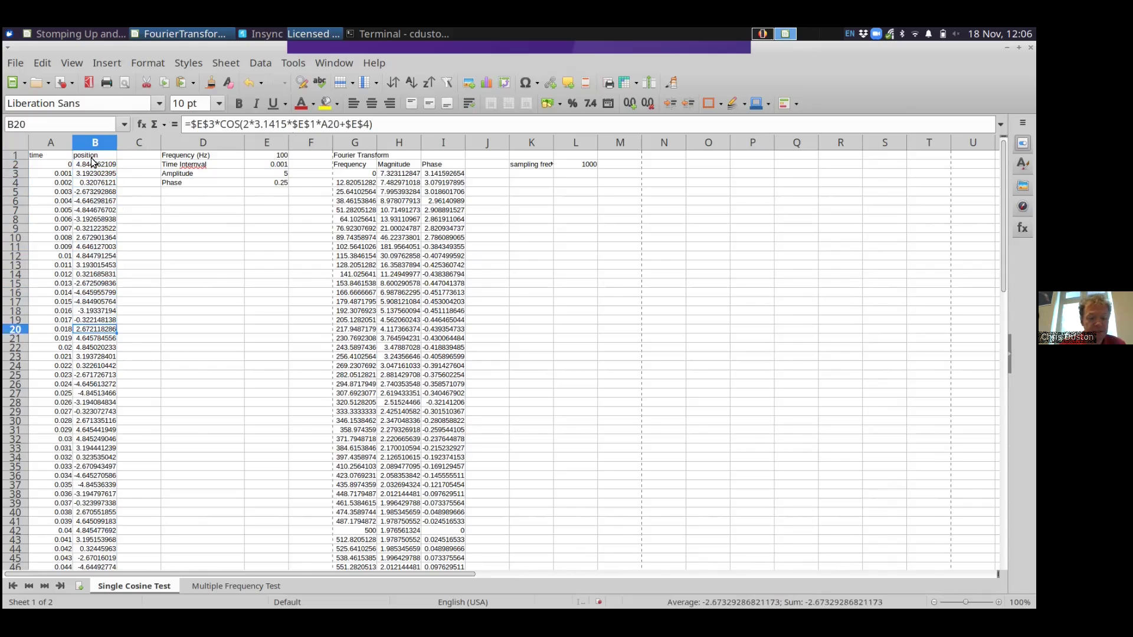
pyautogui.press('Down')
pyautogui.press('Down')
pyautogui.press('Down')
pyautogui.press('Down')
pyautogui.press('Down')
pyautogui.press('Down')
pyautogui.press('Down')
pyautogui.press('Down')
pyautogui.press('Down')
pyautogui.press('Down')
pyautogui.press('Down')
pyautogui.press('Down')
pyautogui.press('Down')
pyautogui.press('Down')
pyautogui.press('Down')
pyautogui.press('Down')
pyautogui.press('Down')
pyautogui.press('Down')
pyautogui.press('Down')
pyautogui.press('Down')
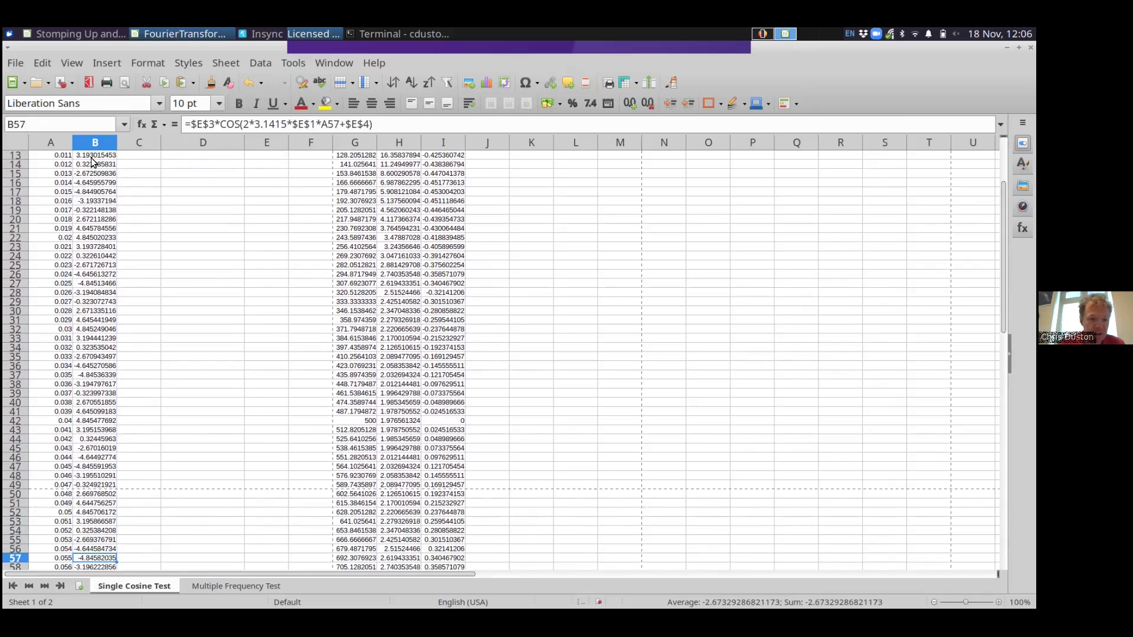
pyautogui.press('Down')
pyautogui.press('Down')
pyautogui.press('Up')
pyautogui.press('Up')
pyautogui.press('Up')
pyautogui.press('Up')
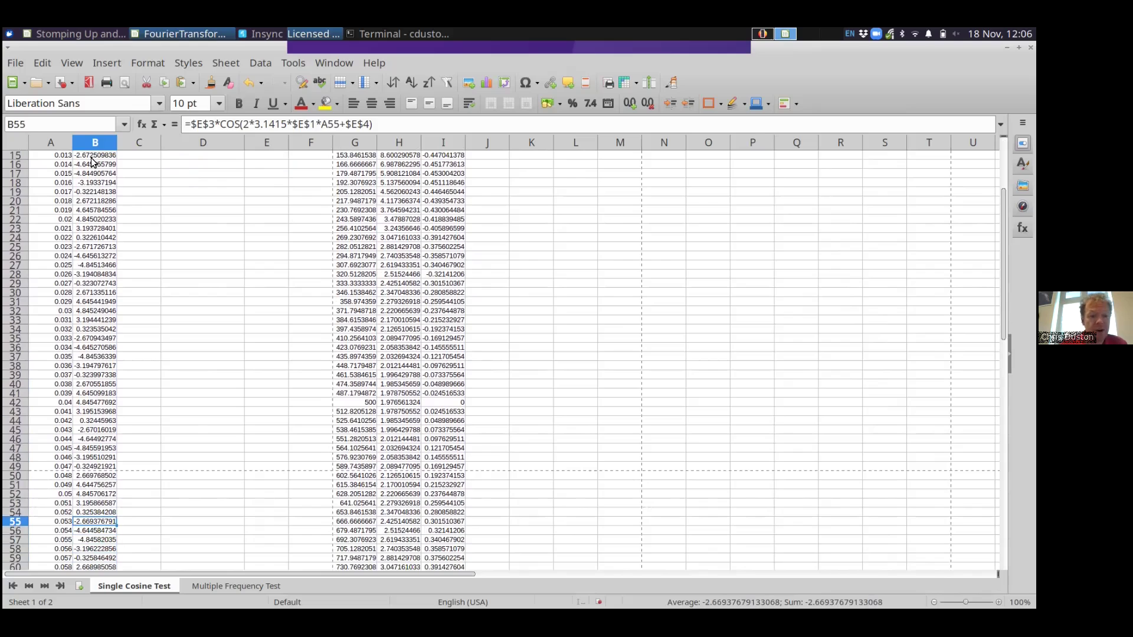
pyautogui.press('Up')
pyautogui.press('Up')
pyautogui.press('Up')
pyautogui.press('Up')
pyautogui.press('Up')
pyautogui.press('Up')
pyautogui.press('Up')
pyautogui.press('Up')
pyautogui.press('Up')
pyautogui.press('Up')
pyautogui.press('Up')
pyautogui.press('Up')
pyautogui.press('Up')
pyautogui.press('Up')
pyautogui.press('Up')
pyautogui.press('Up')
pyautogui.press('Up')
pyautogui.press('Up')
pyautogui.press('Up')
pyautogui.press('Up')
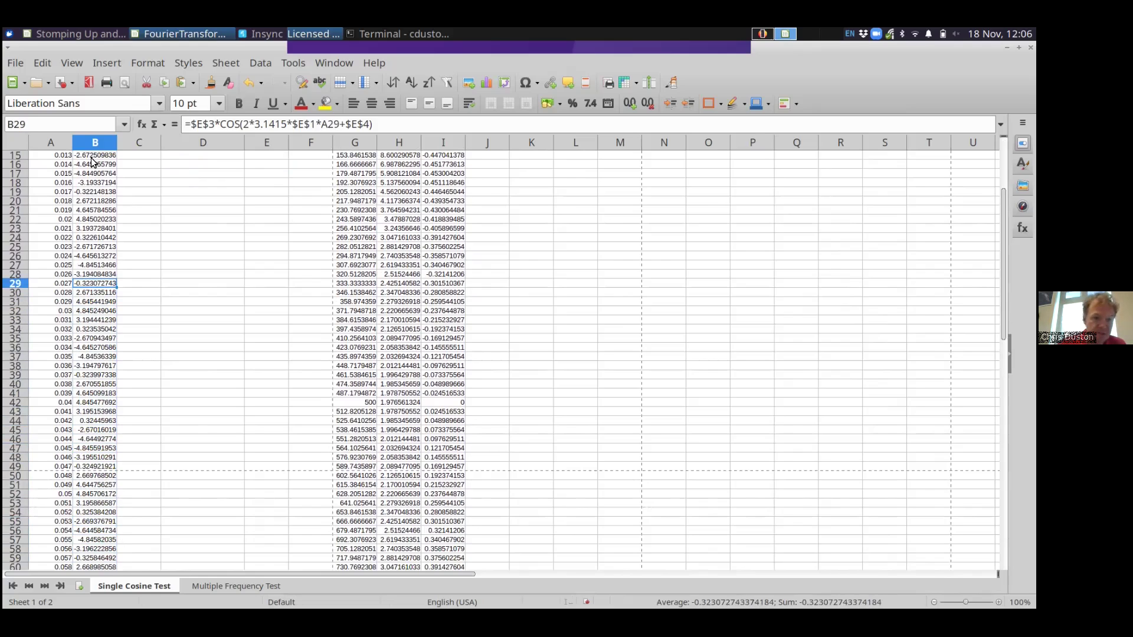
pyautogui.press('Up')
pyautogui.press('Up')
pyautogui.press('Up')
pyautogui.press('Up')
pyautogui.press('Up')
pyautogui.press('Up')
pyautogui.press('Up')
pyautogui.press('Up')
pyautogui.press('Up')
pyautogui.press('Up')
pyautogui.press('Up')
pyautogui.press('Up')
pyautogui.press('Up')
pyautogui.press('Up')
pyautogui.press('Up')
pyautogui.press('Up')
pyautogui.press('Up')
pyautogui.press('Up')
pyautogui.press('Up')
pyautogui.press('Up')
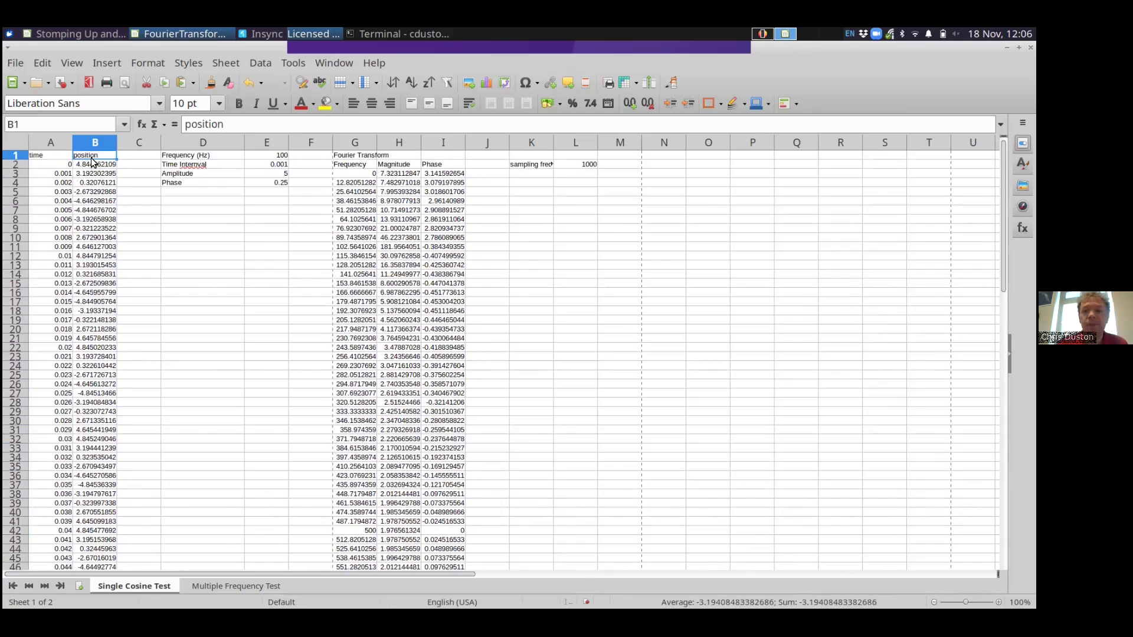
pyautogui.press('Right')
pyautogui.press('Right')
pyautogui.press('Right')
pyautogui.press('Right')
pyautogui.press('Right')
pyautogui.press('Down')
pyautogui.press('Down')
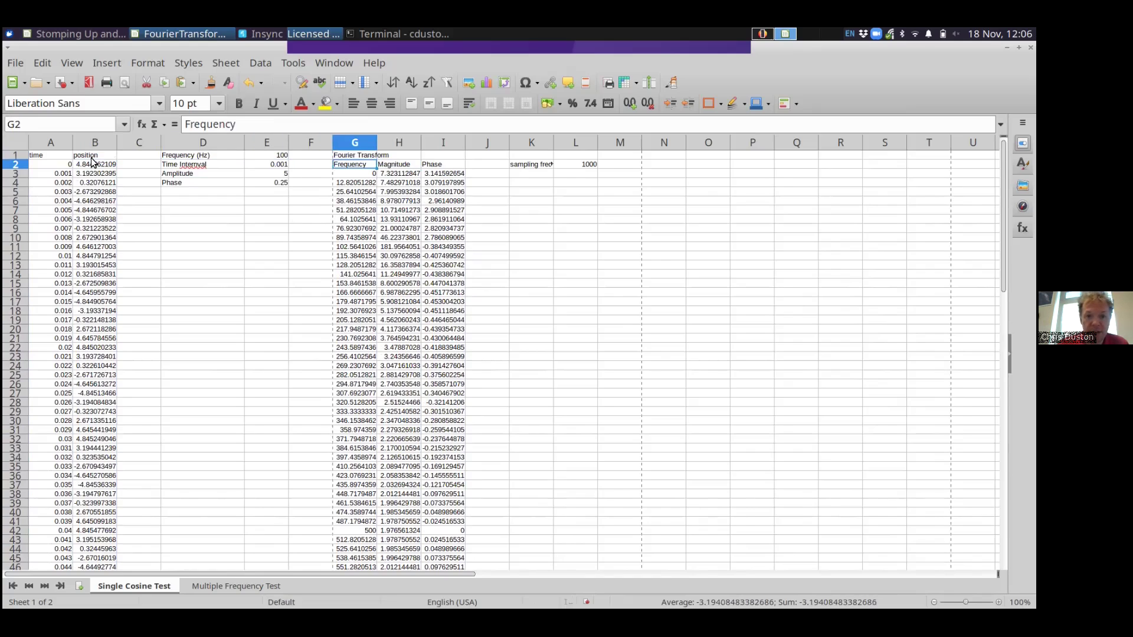
pyautogui.press('Down')
pyautogui.press('Up')
pyautogui.press('Right')
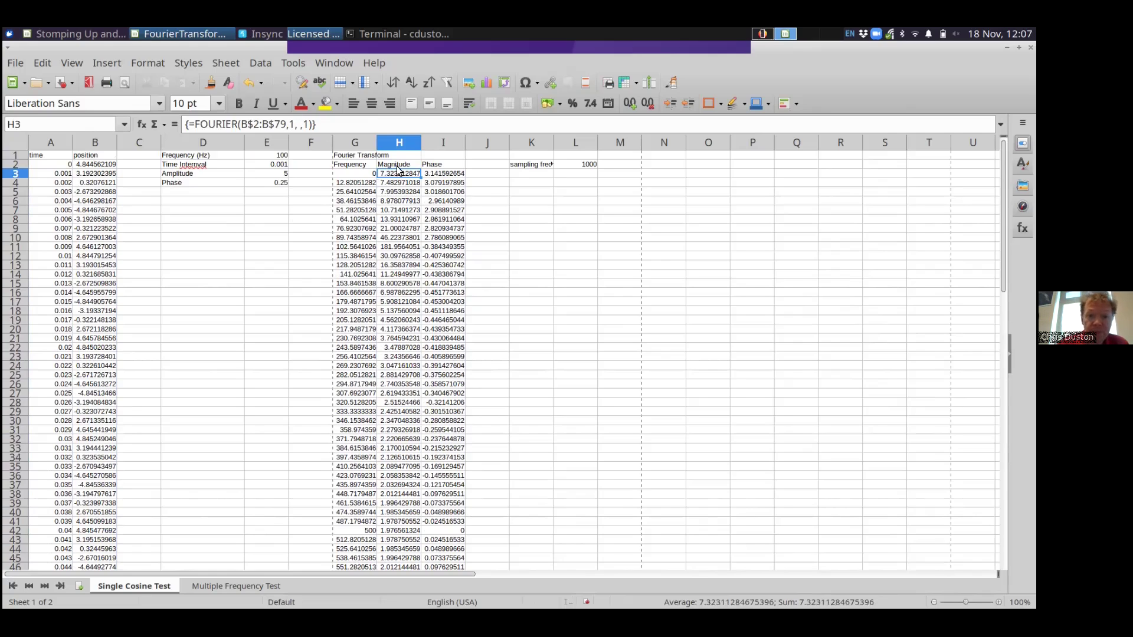
pyautogui.scroll(-7, 399, 174)
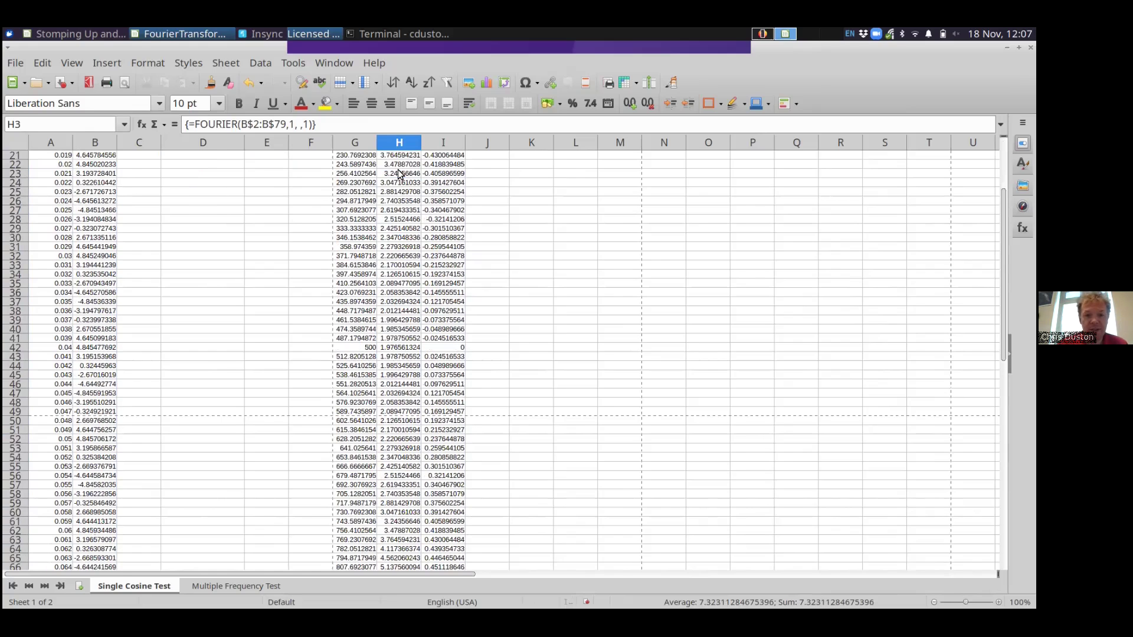
pyautogui.scroll(-5, 398, 174)
pyautogui.scroll(12, 398, 169)
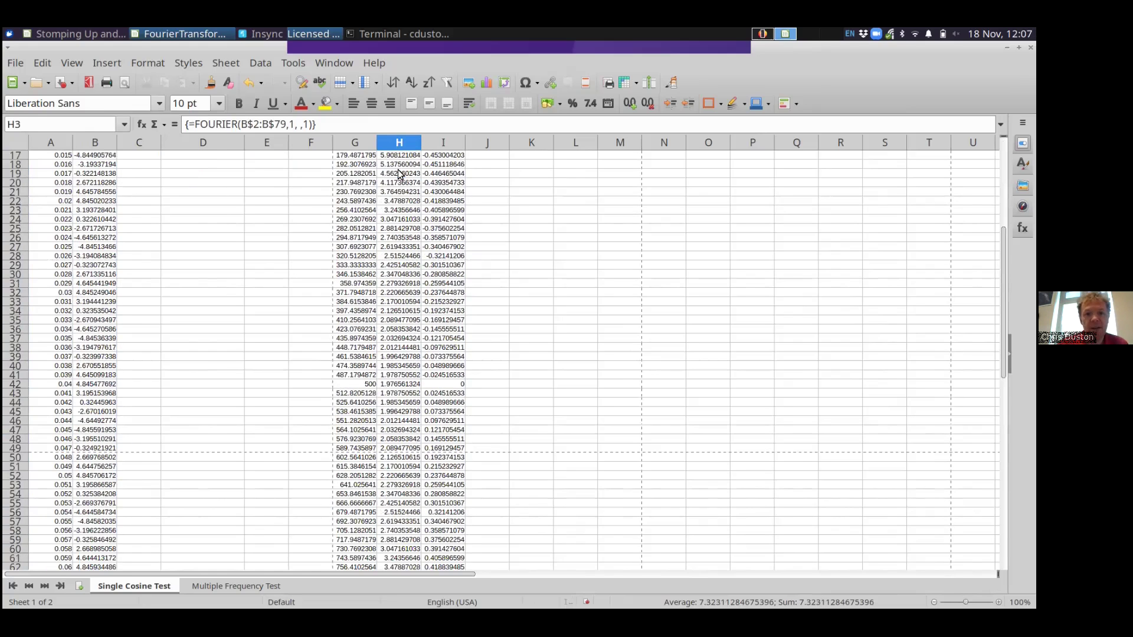
pyautogui.click(353, 165)
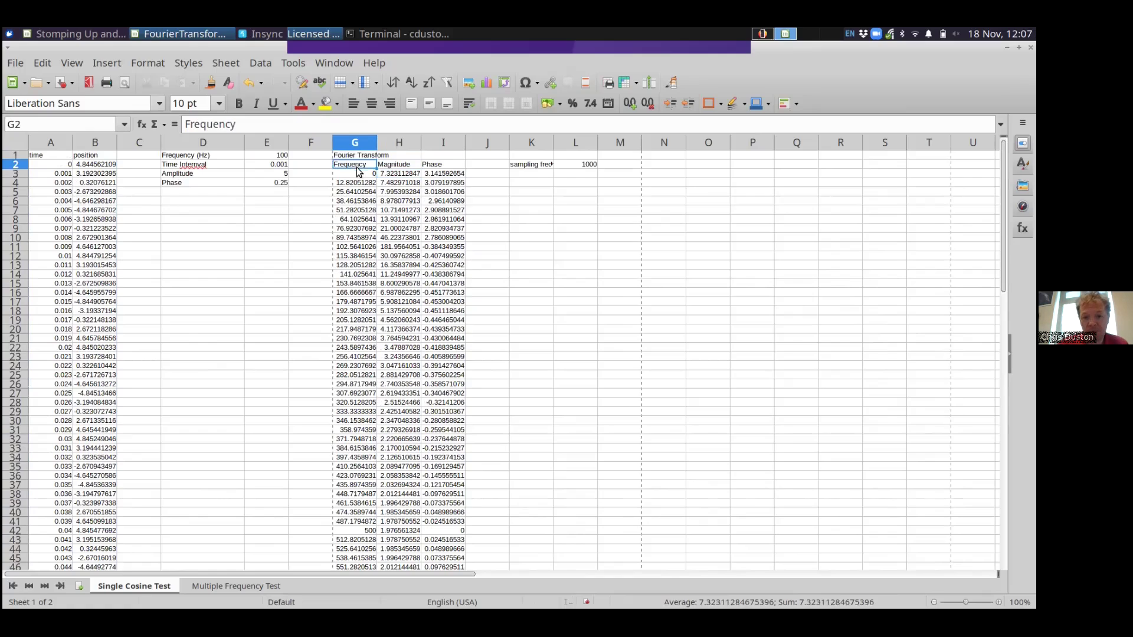
pyautogui.click(361, 180)
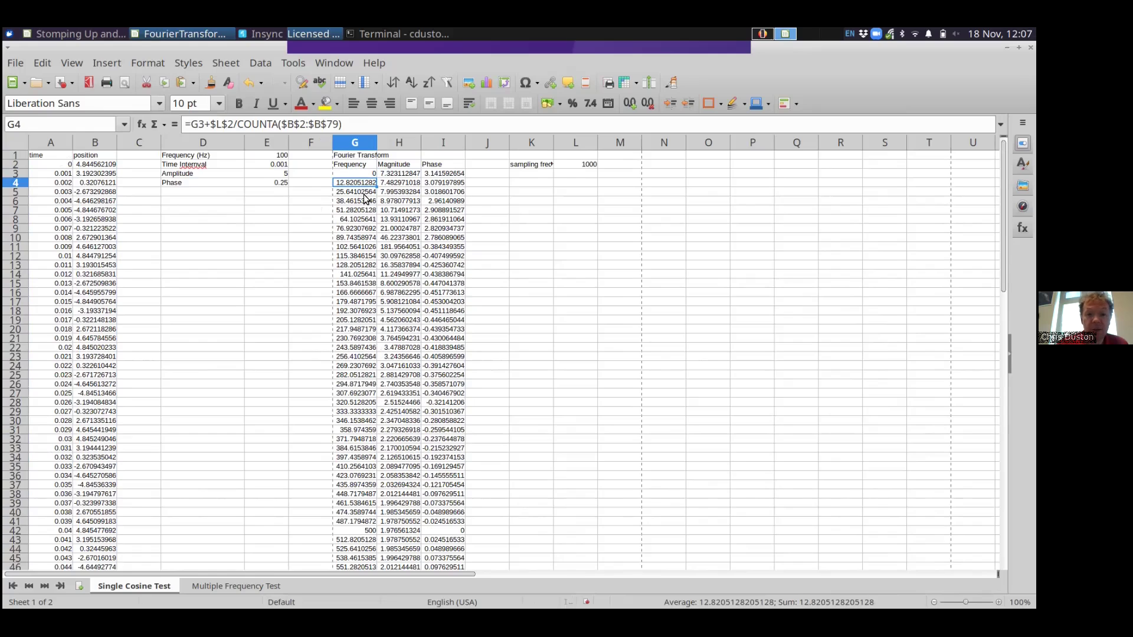
pyautogui.press('Right')
pyautogui.press('Down')
pyautogui.press('Down')
pyautogui.press('Down')
pyautogui.press('Down')
pyautogui.press('Down')
pyautogui.press('Down')
pyautogui.press('Down')
pyautogui.press('Up')
pyautogui.press('Down')
pyautogui.press('Down')
pyautogui.press('Down')
pyautogui.press('Up')
pyautogui.press('Up')
pyautogui.press('Up')
pyautogui.press('Down')
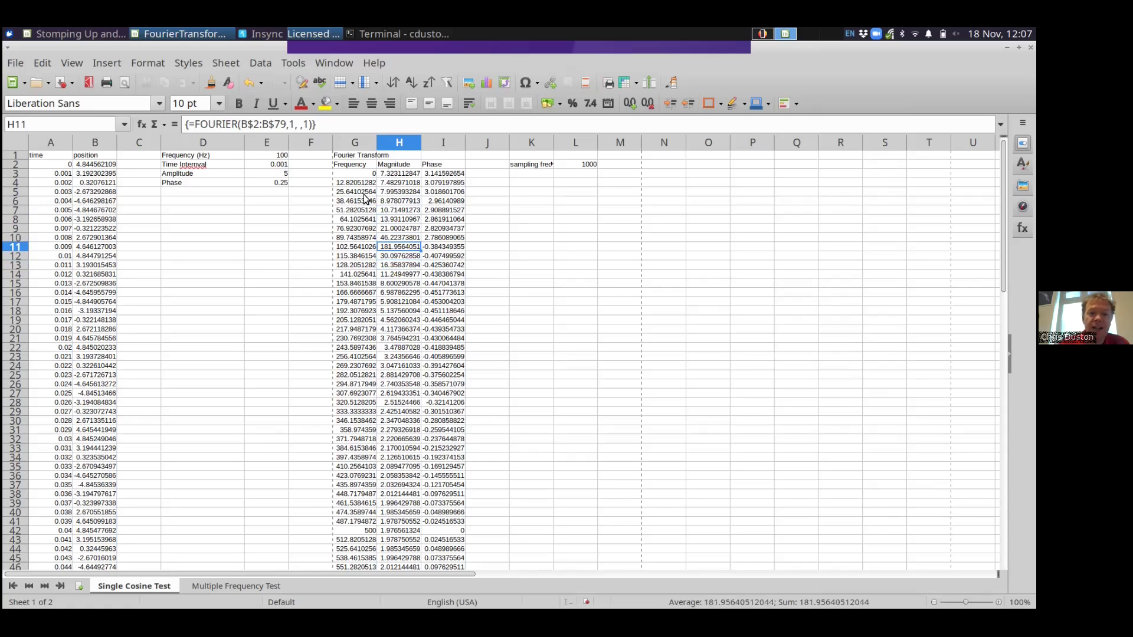
pyautogui.press('Left')
pyautogui.press('Right')
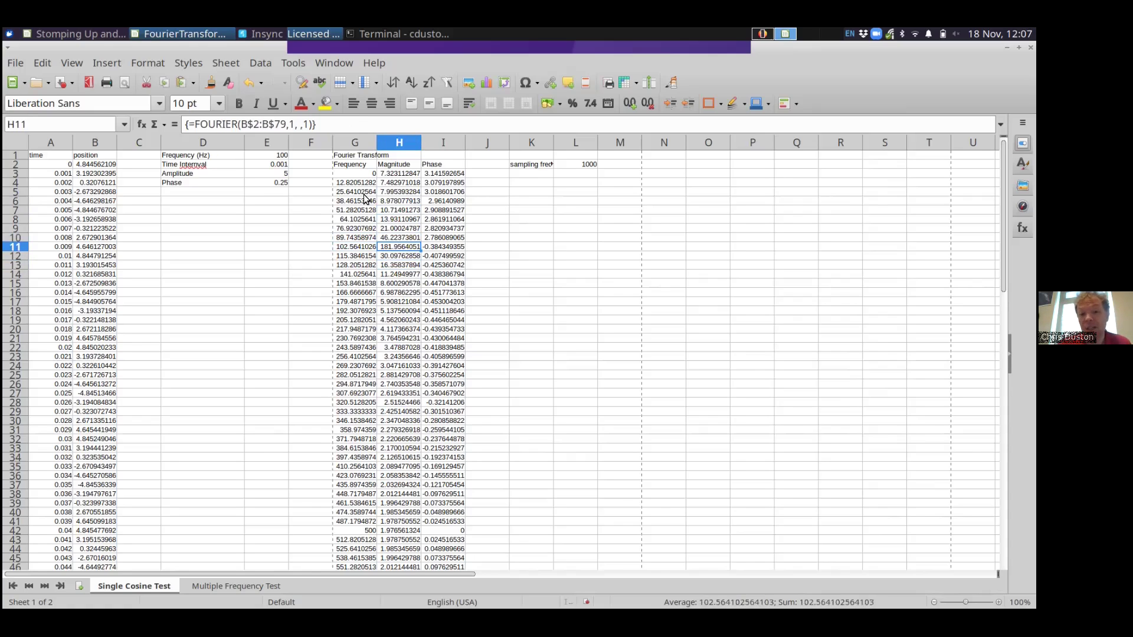
pyautogui.press('Left')
pyautogui.press('Right')
pyautogui.press('Left')
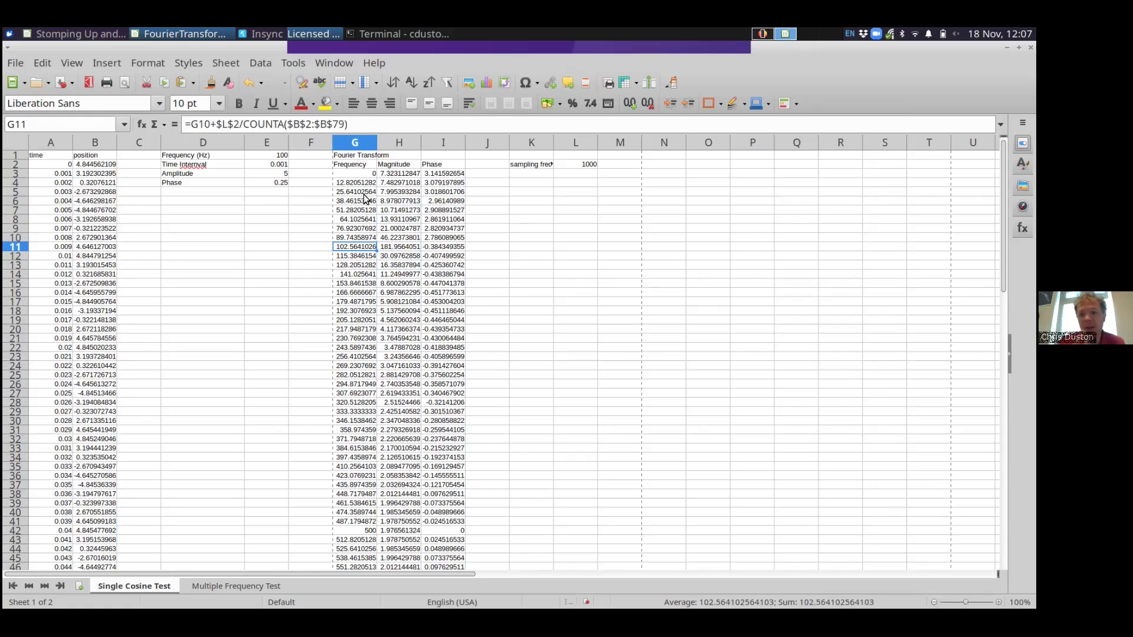
pyautogui.press('Up')
pyautogui.press('Left')
pyautogui.press('Left')
pyautogui.press('Up')
pyautogui.press('Up')
pyautogui.press('Up')
pyautogui.press('Up')
pyautogui.press('Up')
pyautogui.press('Up')
pyautogui.press('Down')
pyautogui.press('Down')
pyautogui.press('Down')
pyautogui.press('Down')
pyautogui.press('Down')
pyautogui.press('Down')
pyautogui.press('Down')
pyautogui.press('Right')
pyautogui.press('Right')
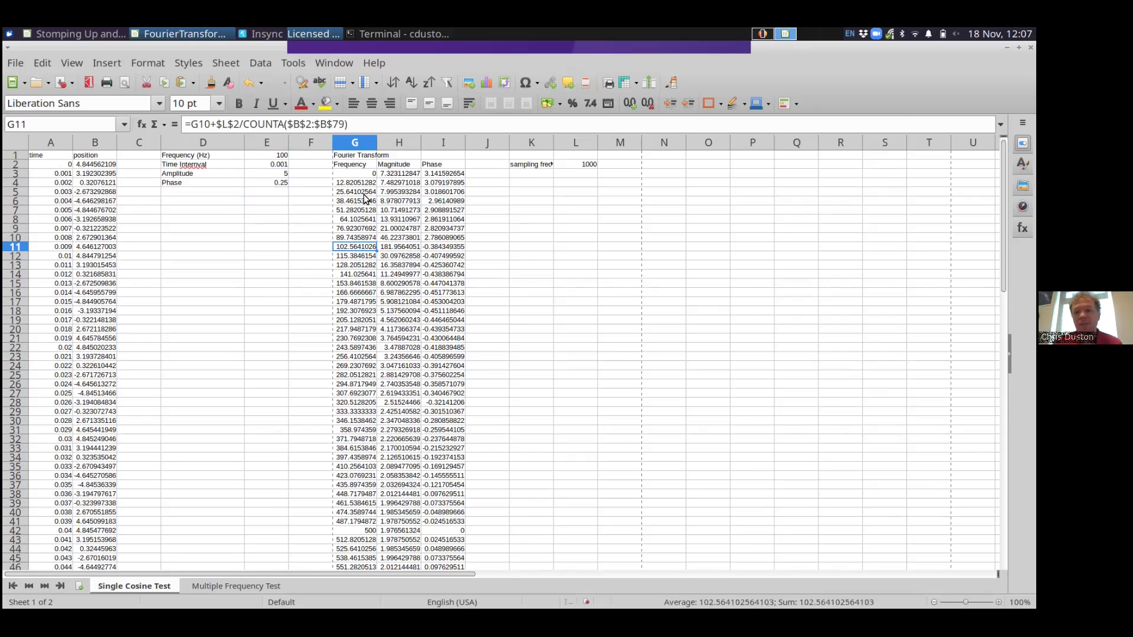
pyautogui.press('Left')
pyautogui.press('Left')
pyautogui.press('Left')
# Set the signal frequency in E1 to 102 Hz.
pyautogui.press('Up')
pyautogui.press('Up')
pyautogui.press('Up')
pyautogui.press('Up')
pyautogui.press('Up')
pyautogui.press('Up')
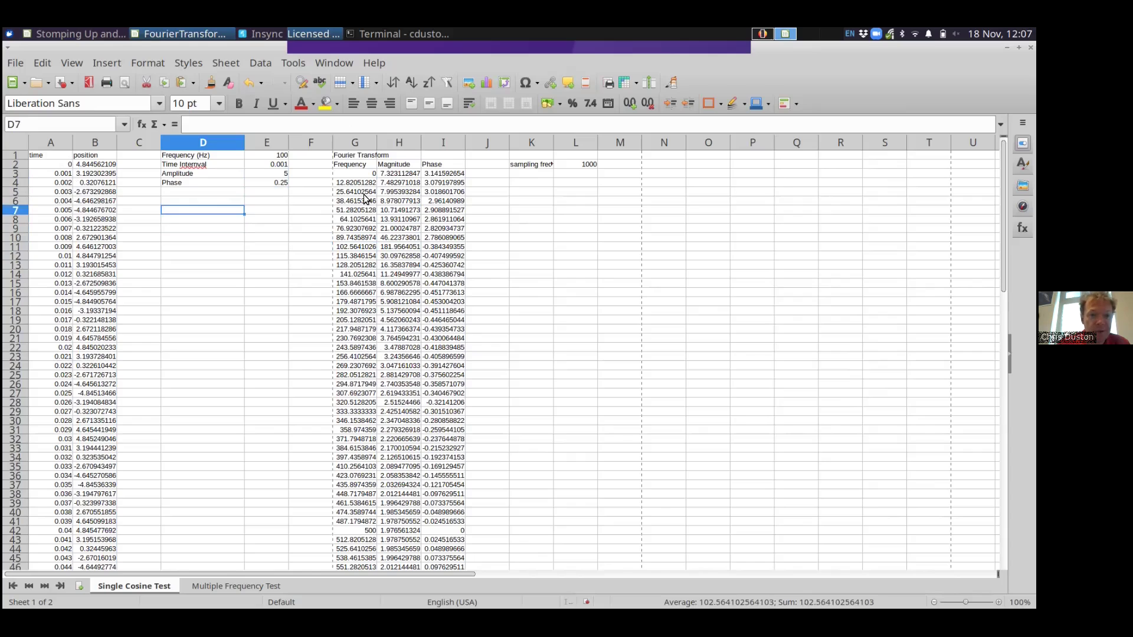
pyautogui.press('Up')
pyautogui.press('Up')
pyautogui.press('Up')
pyautogui.press('Up')
pyautogui.press('Right')
pyautogui.write('102')
pyautogui.press('Return')
# Compare the peak row values, where the magnitude now peaks at about 193.85 near 102.56 Hz.
pyautogui.press('Down')
pyautogui.press('Down')
pyautogui.press('Down')
pyautogui.press('Down')
pyautogui.press('Down')
pyautogui.press('Down')
pyautogui.press('Down')
pyautogui.press('Down')
pyautogui.press('Down')
pyautogui.press('Right')
pyautogui.press('Right')
pyautogui.press('Right')
pyautogui.press('Left')
pyautogui.press('Left')
pyautogui.press('Right')
pyautogui.press('Right')
pyautogui.press('Right')
pyautogui.press('Left')
pyautogui.press('Left')
pyautogui.press('Left')
pyautogui.press('Right')
pyautogui.press('Right')
pyautogui.press('Left')
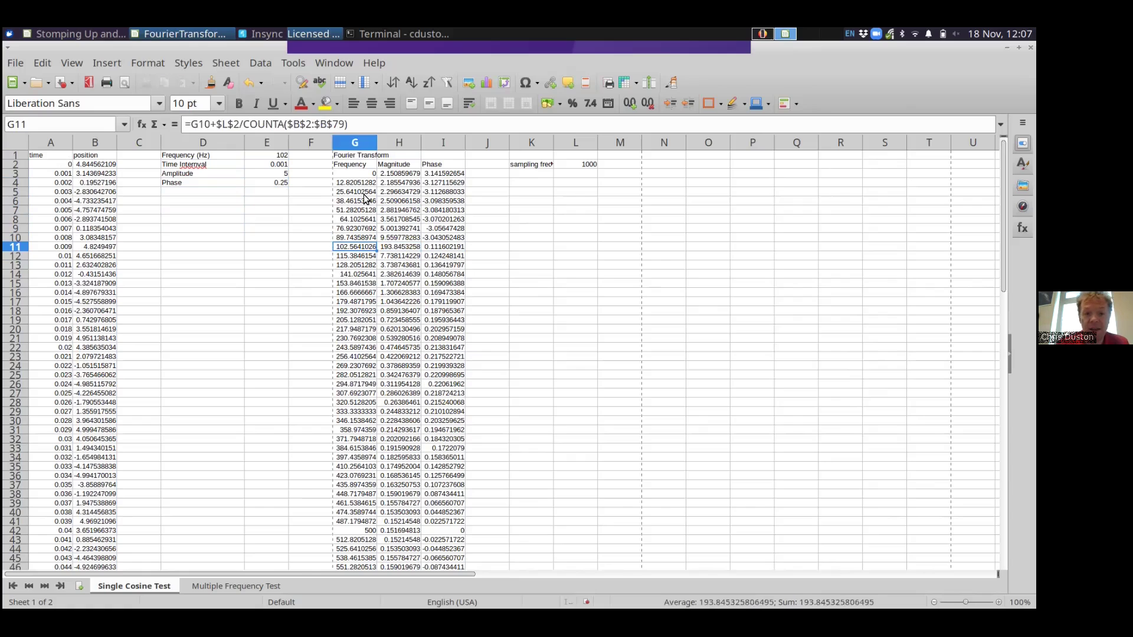
pyautogui.press('Right')
pyautogui.press('Up')
pyautogui.press('Down')
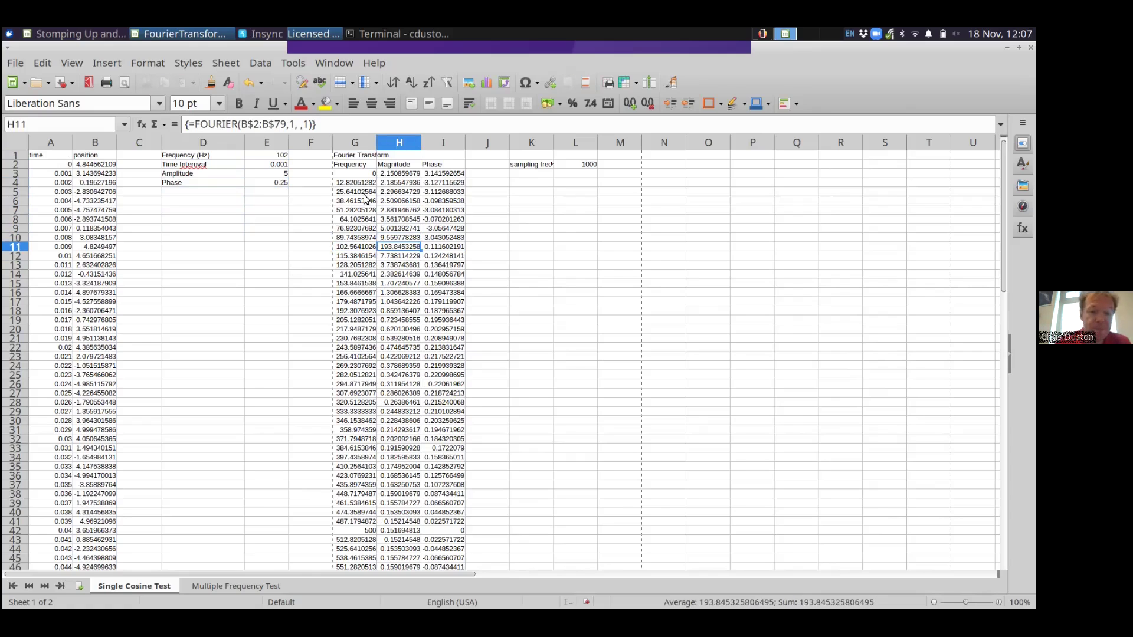
# Inspect the frequency formula in the 500 Hz row and the frequencies beyond it.
pyautogui.press('Down')
pyautogui.press('Down')
pyautogui.press('Down')
pyautogui.press('Down')
pyautogui.press('Down')
pyautogui.press('Down')
pyautogui.press('Down')
pyautogui.press('Down')
pyautogui.press('Down')
pyautogui.press('Down')
pyautogui.press('Down')
pyautogui.press('Down')
pyautogui.press('Down')
pyautogui.press('Down')
pyautogui.press('Down')
pyautogui.press('Down')
pyautogui.press('Down')
pyautogui.press('Down')
pyautogui.press('Down')
pyautogui.press('Down')
pyautogui.press('Down')
pyautogui.press('Down')
pyautogui.press('Down')
pyautogui.press('Down')
pyautogui.press('Down')
pyautogui.press('Down')
pyautogui.press('Right')
pyautogui.press('Right')
pyautogui.press('Left')
pyautogui.press('Left')
pyautogui.press('Left')
pyautogui.press('Right')
pyautogui.press('Right')
pyautogui.press('Left')
pyautogui.press('Left')
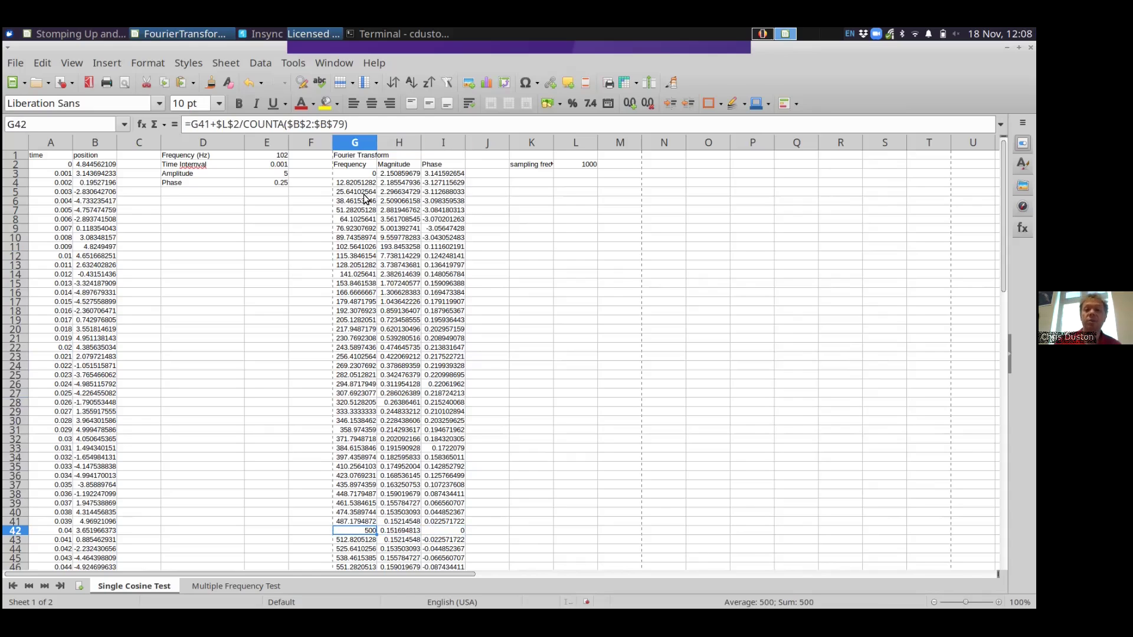
pyautogui.press('Down')
pyautogui.press('Down')
pyautogui.press('Down')
pyautogui.press('Down')
pyautogui.press('Down')
pyautogui.press('Down')
pyautogui.press('Down')
pyautogui.press('Down')
pyautogui.press('Down')
pyautogui.press('Down')
pyautogui.press('Down')
pyautogui.press('Down')
pyautogui.press('Down')
pyautogui.press('Down')
pyautogui.press('Down')
pyautogui.press('Down')
pyautogui.press('Down')
pyautogui.press('Down')
pyautogui.press('Down')
pyautogui.press('Down')
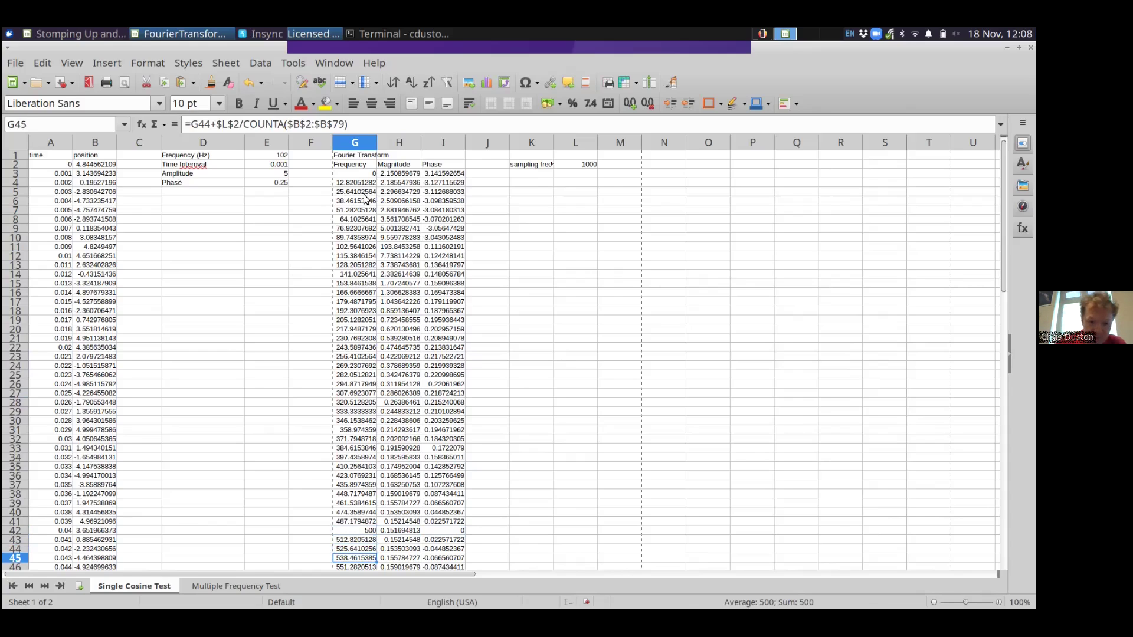
pyautogui.press('Up')
pyautogui.press('Up')
pyautogui.press('Up')
pyautogui.press('Up')
pyautogui.press('Up')
pyautogui.press('Up')
pyautogui.press('Up')
pyautogui.press('Up')
pyautogui.press('Up')
pyautogui.press('Up')
pyautogui.press('Up')
pyautogui.press('Up')
pyautogui.press('Up')
pyautogui.press('Up')
pyautogui.press('Up')
pyautogui.press('Up')
pyautogui.press('Up')
pyautogui.press('Up')
pyautogui.press('Up')
pyautogui.press('Up')
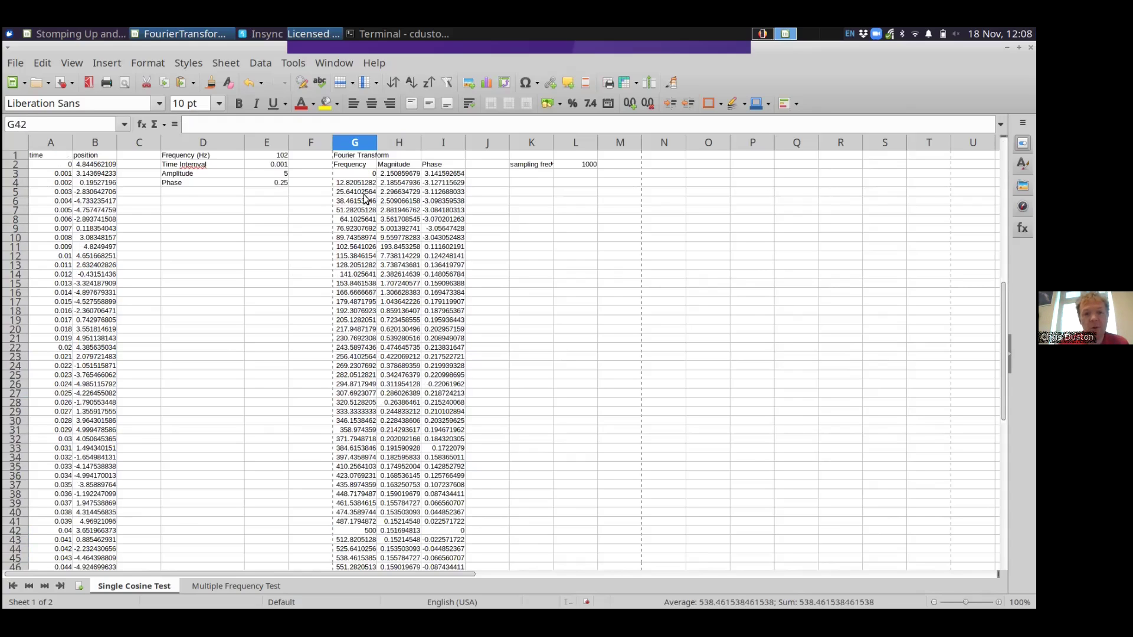
# Return to the Fourier Transform heading and the first frequency value.
pyautogui.hotkey('ctrl', 'Up')
pyautogui.press('Right')
pyautogui.press('Right')
pyautogui.press('Left')
pyautogui.press('Left')
pyautogui.press('Left')
pyautogui.press('Left')
pyautogui.press('Left')
pyautogui.press('Left')
pyautogui.press('Left')
pyautogui.press('Down')
pyautogui.press('Right')
pyautogui.press('Right')
pyautogui.press('Right')
pyautogui.press('Right')
pyautogui.press('Right')
pyautogui.press('Down')
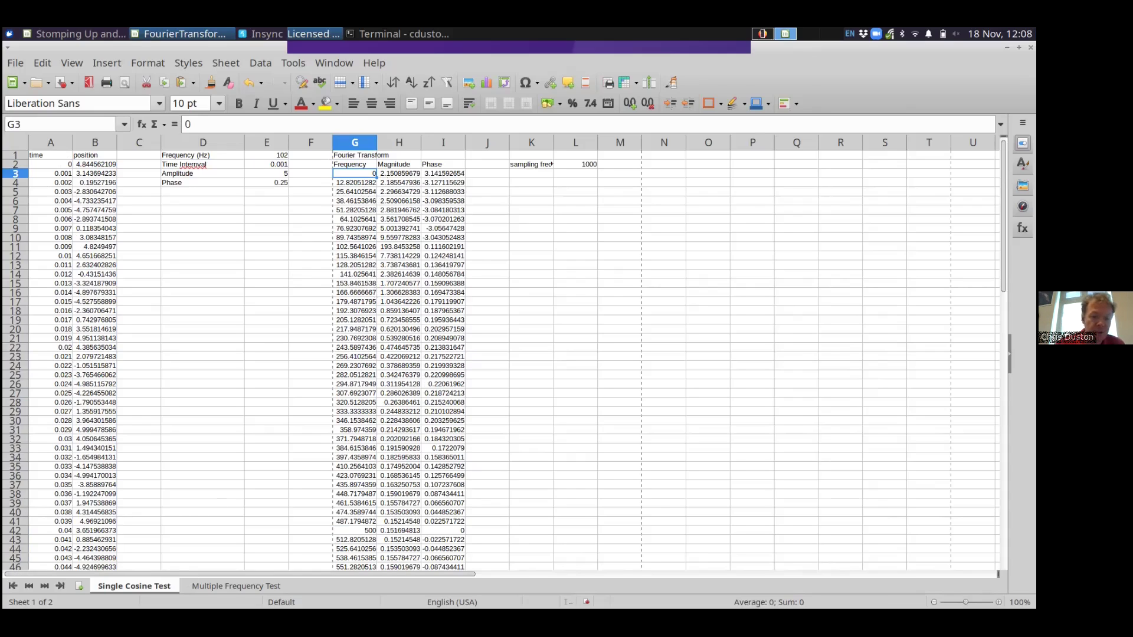
pyautogui.click(232, 587)
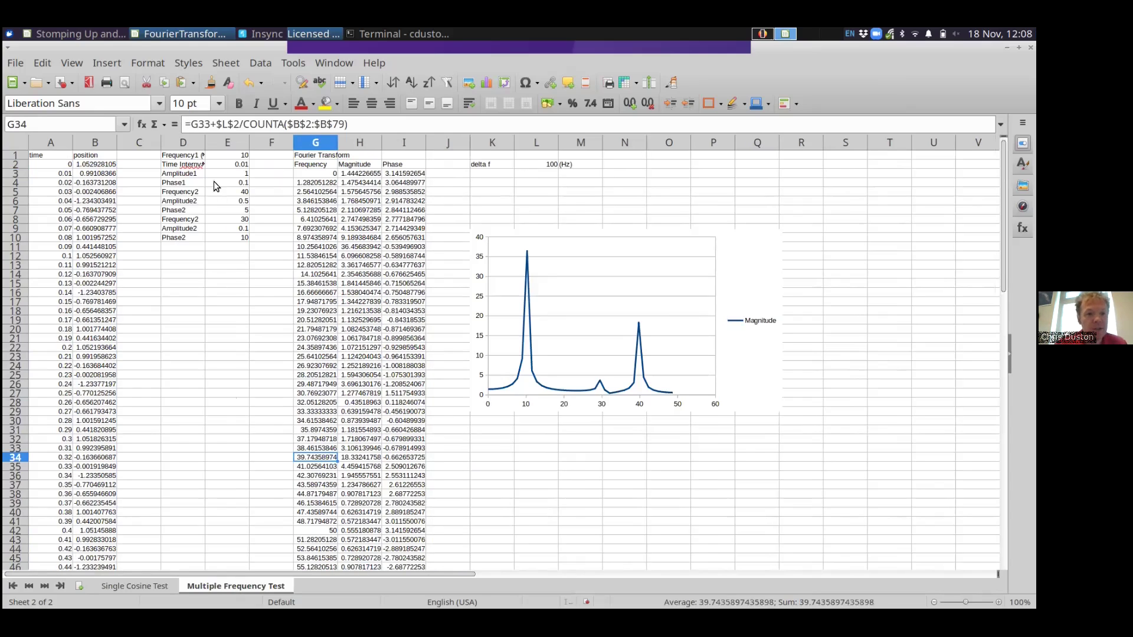
pyautogui.click(227, 155)
pyautogui.press('Left')
pyautogui.press('Right')
pyautogui.press('Left')
pyautogui.press('Right')
pyautogui.press('Down')
pyautogui.press('Down')
pyautogui.press('Down')
pyautogui.press('Down')
pyautogui.press('Up')
pyautogui.press('Up')
pyautogui.press('Down')
pyautogui.press('Down')
pyautogui.press('Down')
pyautogui.press('Down')
pyautogui.press('Down')
pyautogui.press('Left')
pyautogui.press('Right')
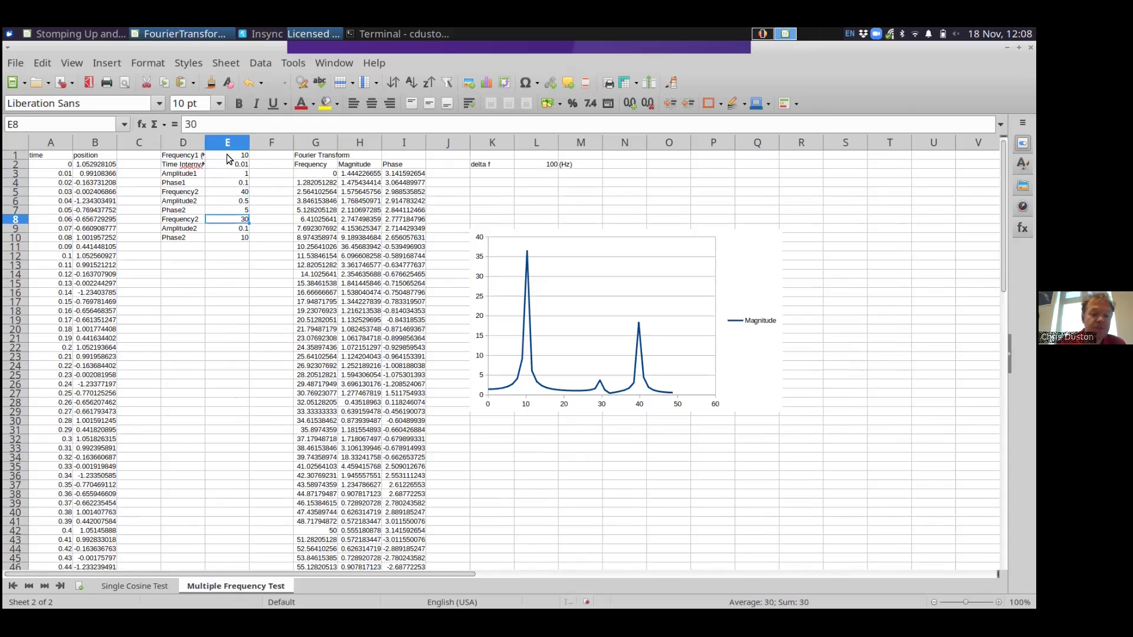
pyautogui.press('Right')
pyautogui.press('Right')
pyautogui.press('Right')
pyautogui.press('Right')
pyautogui.press('Right')
pyautogui.press('Right')
pyautogui.press('Up')
pyautogui.press('Up')
pyautogui.press('Up')
pyautogui.press('Up')
pyautogui.press('Up')
pyautogui.press('Up')
pyautogui.press('Right')
pyautogui.press('Left')
pyautogui.press('Left')
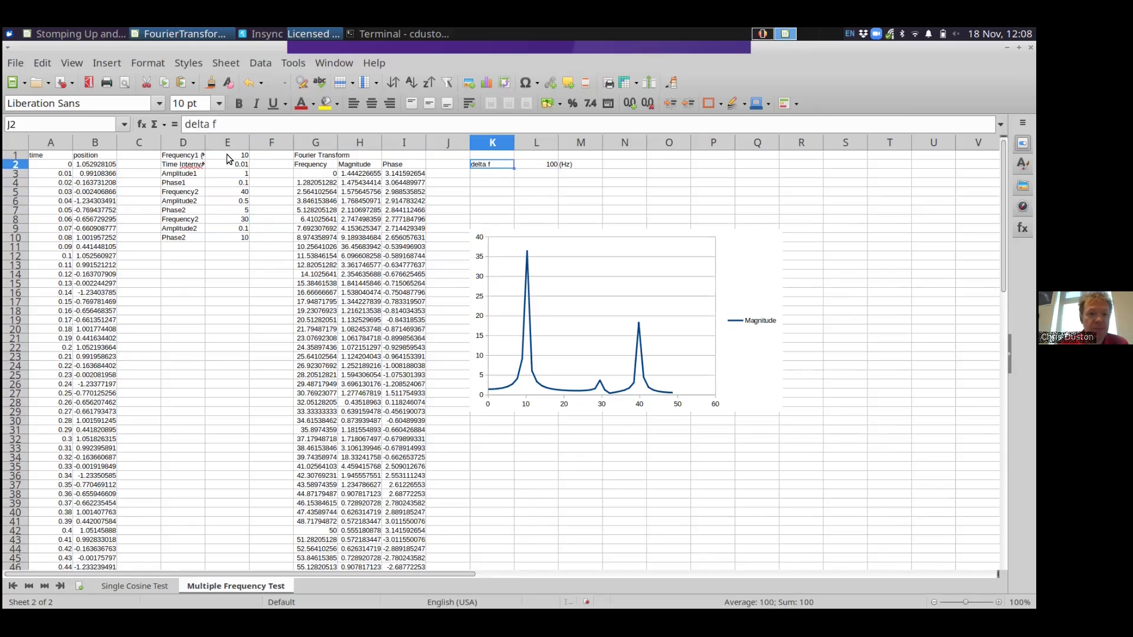
pyautogui.press('Left')
pyautogui.press('Left')
pyautogui.press('Left')
pyautogui.press('Left')
pyautogui.press('Left')
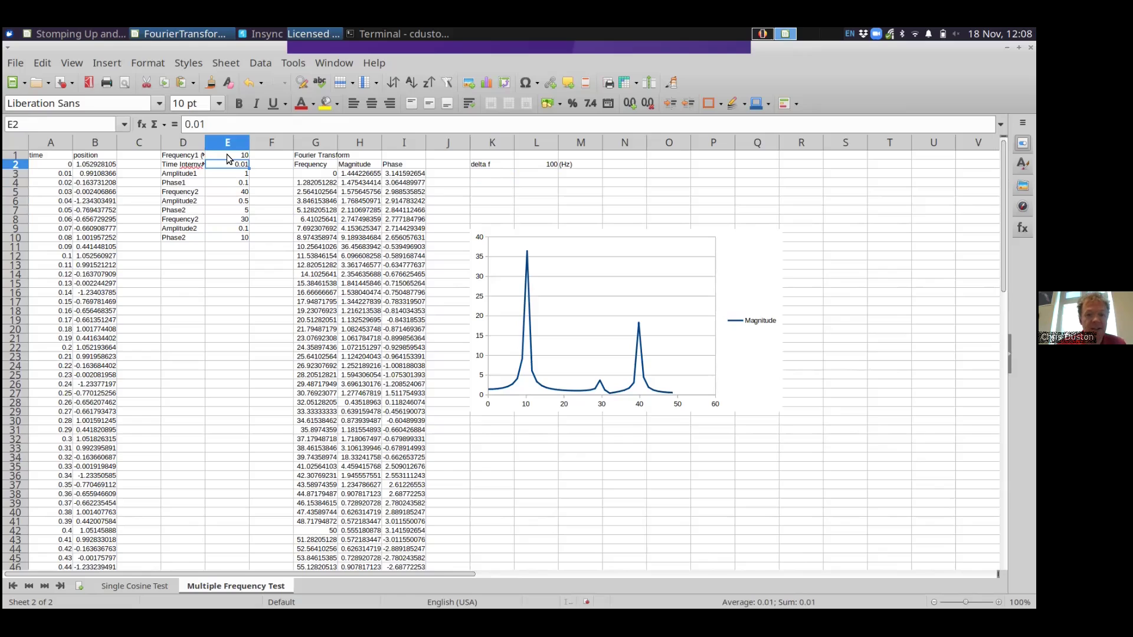
pyautogui.press('Right')
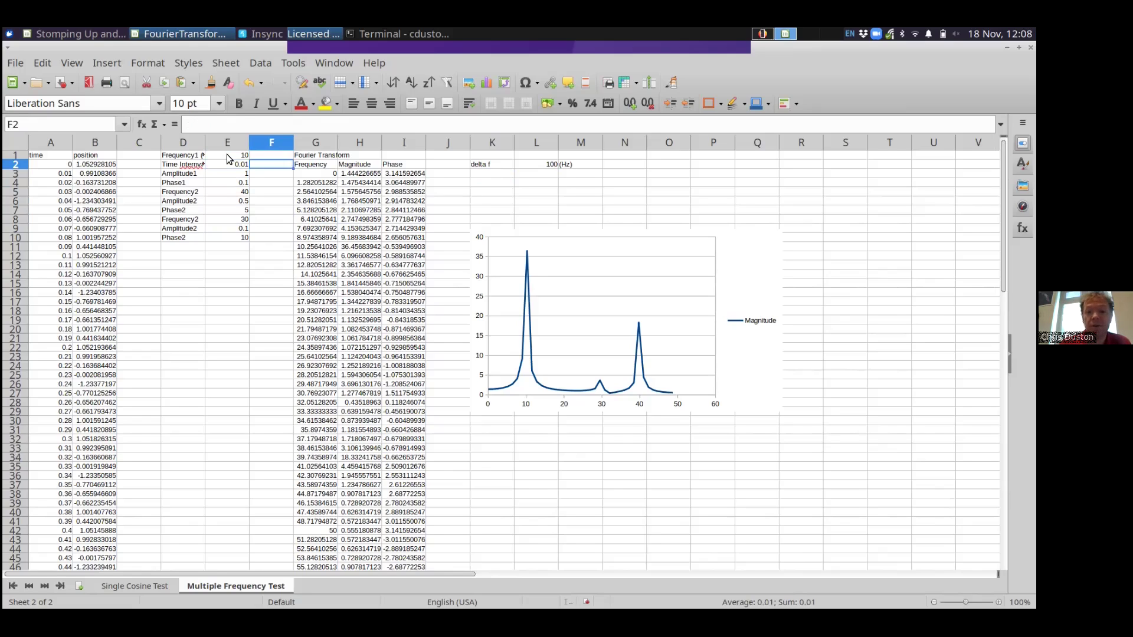
pyautogui.press('Right')
pyautogui.press('Right')
pyautogui.press('Right')
pyautogui.press('Right')
pyautogui.press('Right')
pyautogui.press('Right')
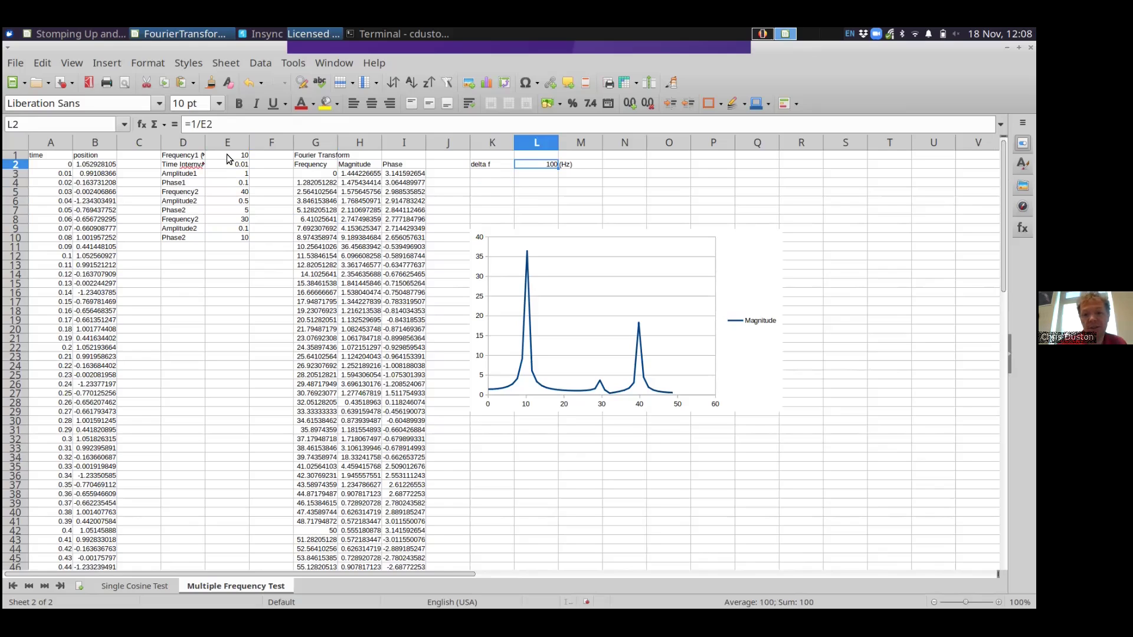
pyautogui.press('Left')
pyautogui.press('Left')
pyautogui.press('Left')
pyautogui.press('Left')
pyautogui.press('Left')
pyautogui.press('Left')
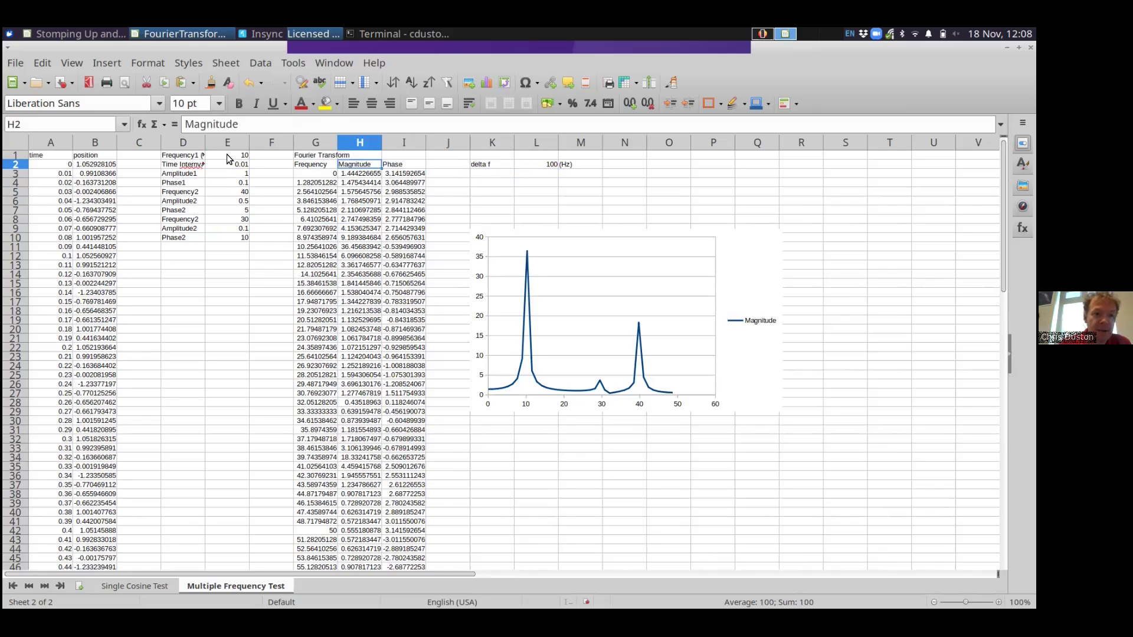
pyautogui.press('Left')
pyautogui.press('Up')
pyautogui.press('Down')
pyautogui.press('Down')
pyautogui.press('Down')
pyautogui.press('Down')
pyautogui.press('Down')
pyautogui.press('Down')
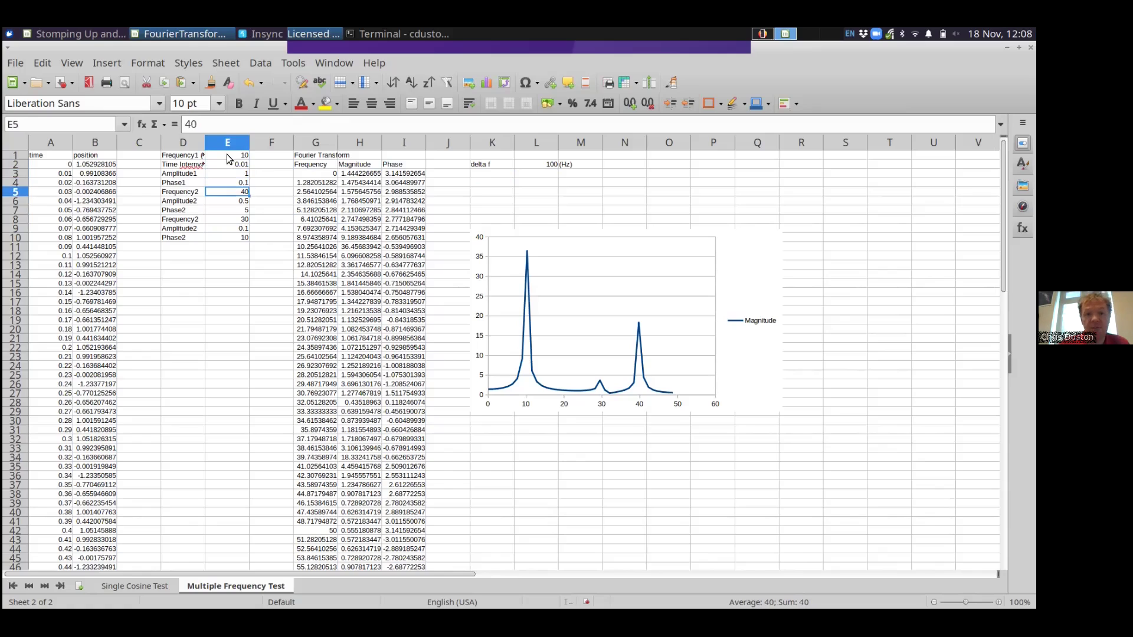
pyautogui.press('Down')
pyautogui.press('Left')
pyautogui.press('Left')
pyautogui.press('Left')
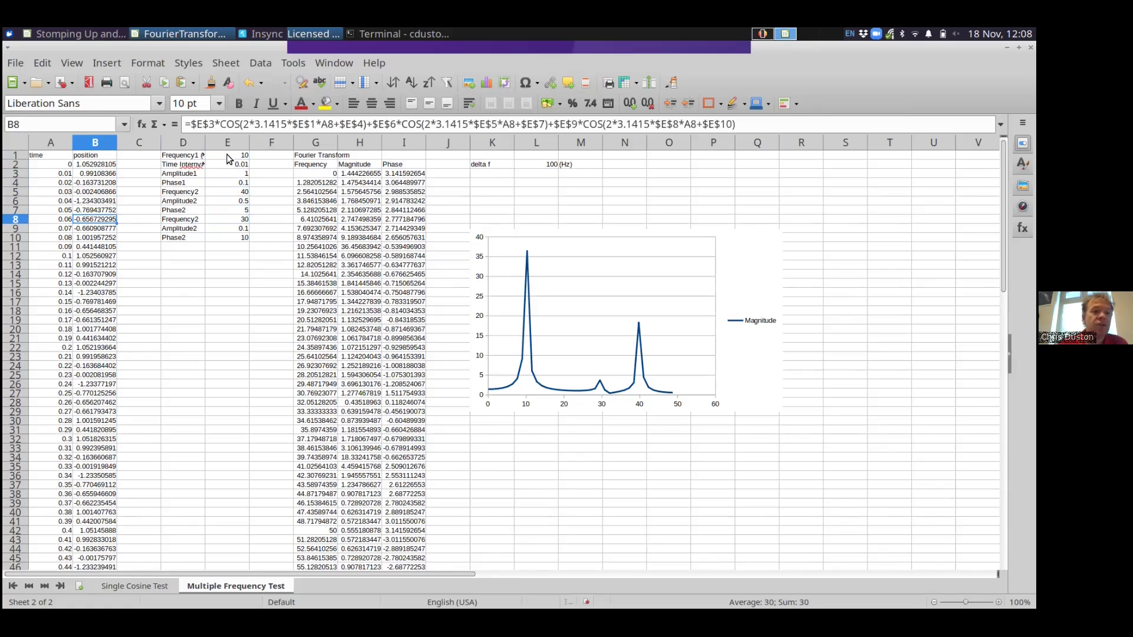
pyautogui.press('Up')
pyautogui.press('Up')
pyautogui.press('Up')
pyautogui.press('Up')
pyautogui.press('Up')
pyautogui.press('Up')
pyautogui.press('Left')
pyautogui.press('Down')
pyautogui.press('Down')
pyautogui.press('Down')
pyautogui.press('Down')
pyautogui.press('Up')
pyautogui.press('Up')
pyautogui.press('Up')
pyautogui.press('Up')
pyautogui.press('Right')
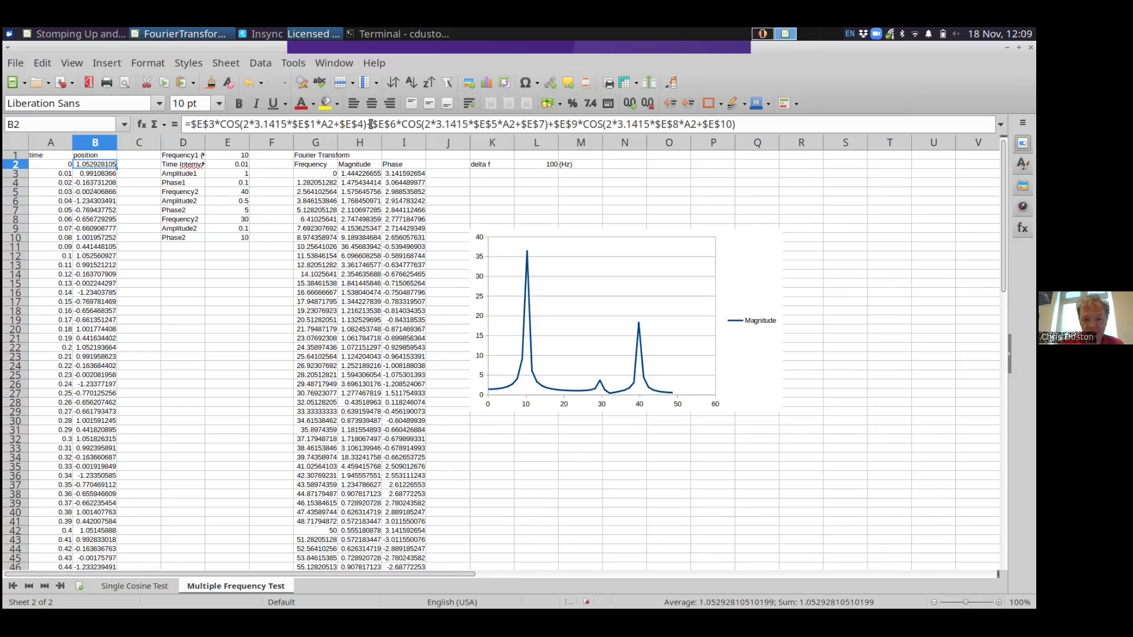
pyautogui.moveTo(374, 125); pyautogui.dragTo(551, 125)
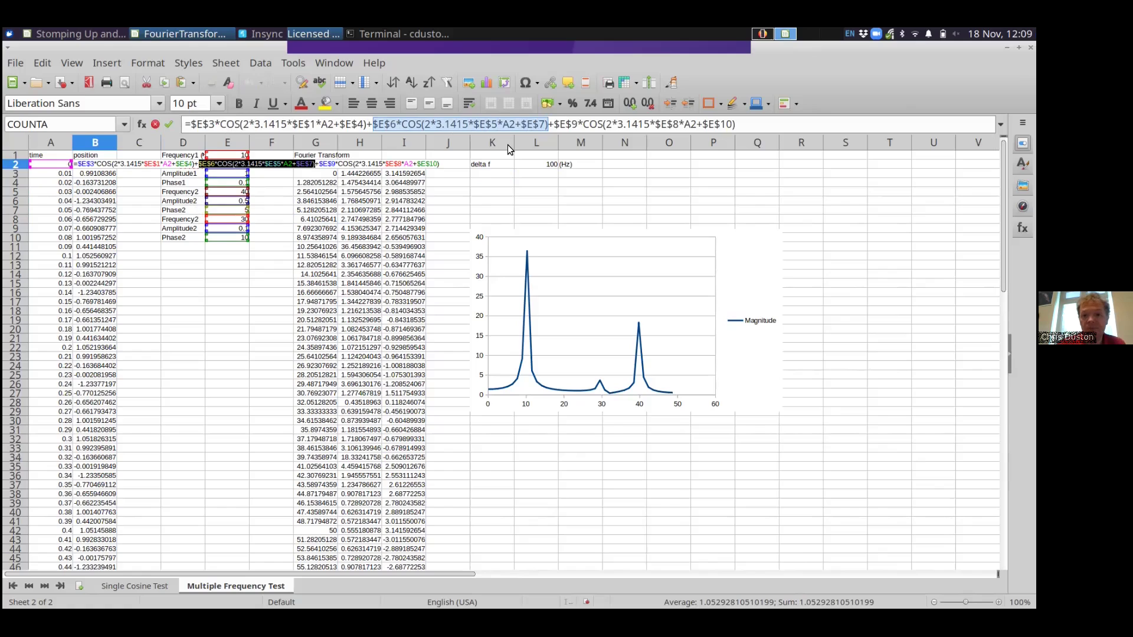
pyautogui.moveTo(554, 127); pyautogui.dragTo(741, 128)
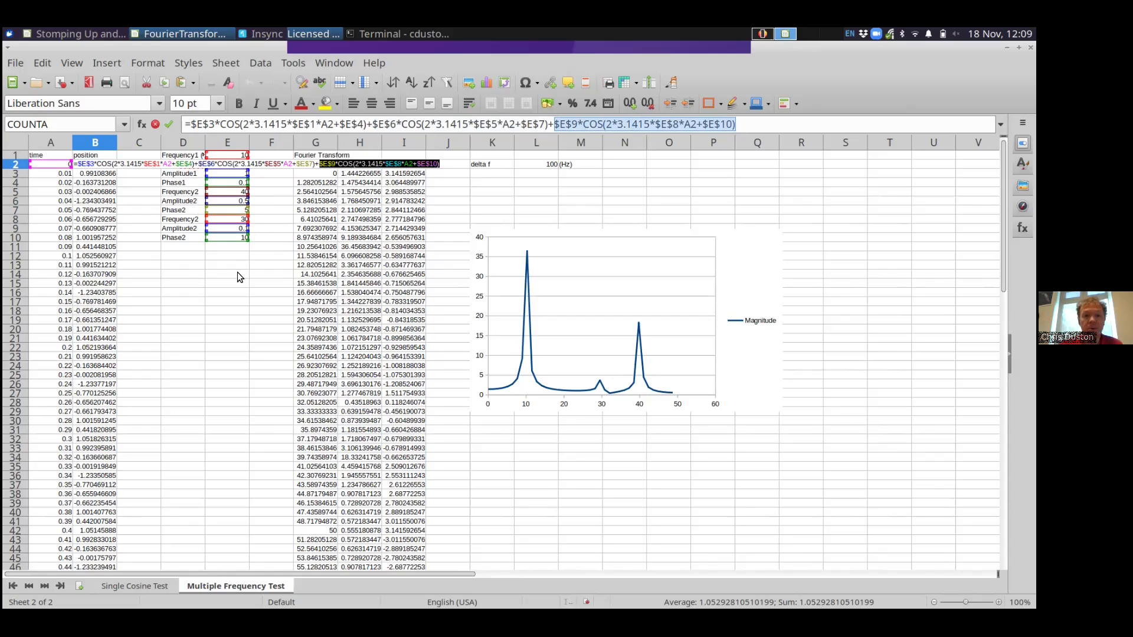
pyautogui.click(227, 249)
pyautogui.hotkey('ctrl', 'z')
pyautogui.press('Escape')
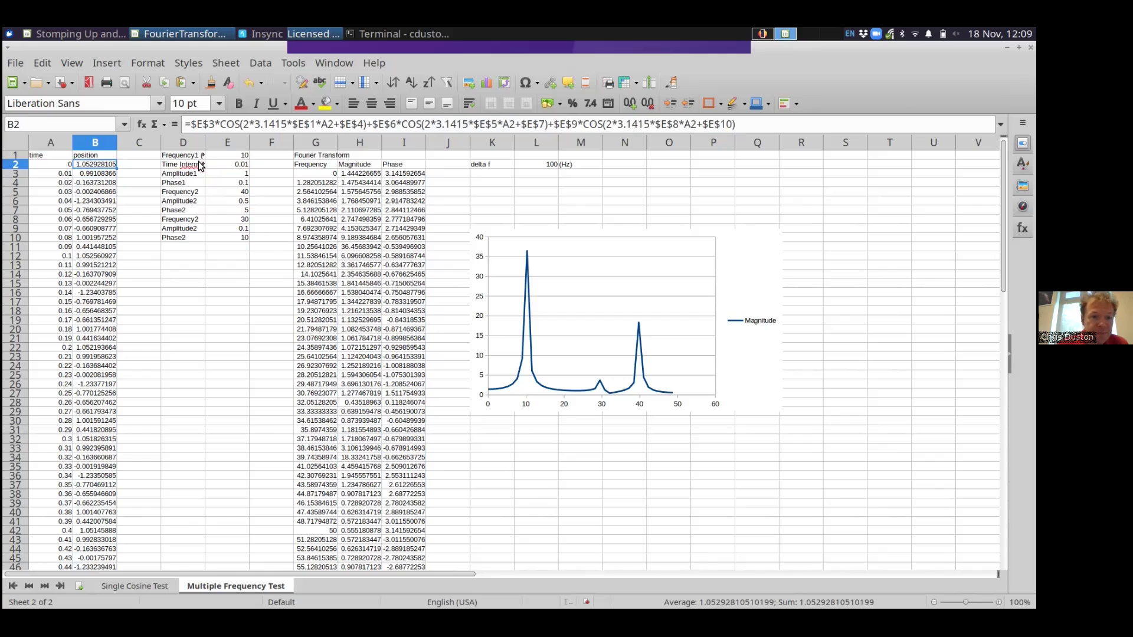
pyautogui.click(218, 175)
pyautogui.press('Down')
pyautogui.press('Down')
pyautogui.press('Down')
pyautogui.press('Down')
pyautogui.press('Down')
pyautogui.press('Down')
# Try 0.01, 5 and then 0.25 as the 30 Hz amplitude in E9.
pyautogui.write('0.01')
pyautogui.press('Return')
pyautogui.press('Up')
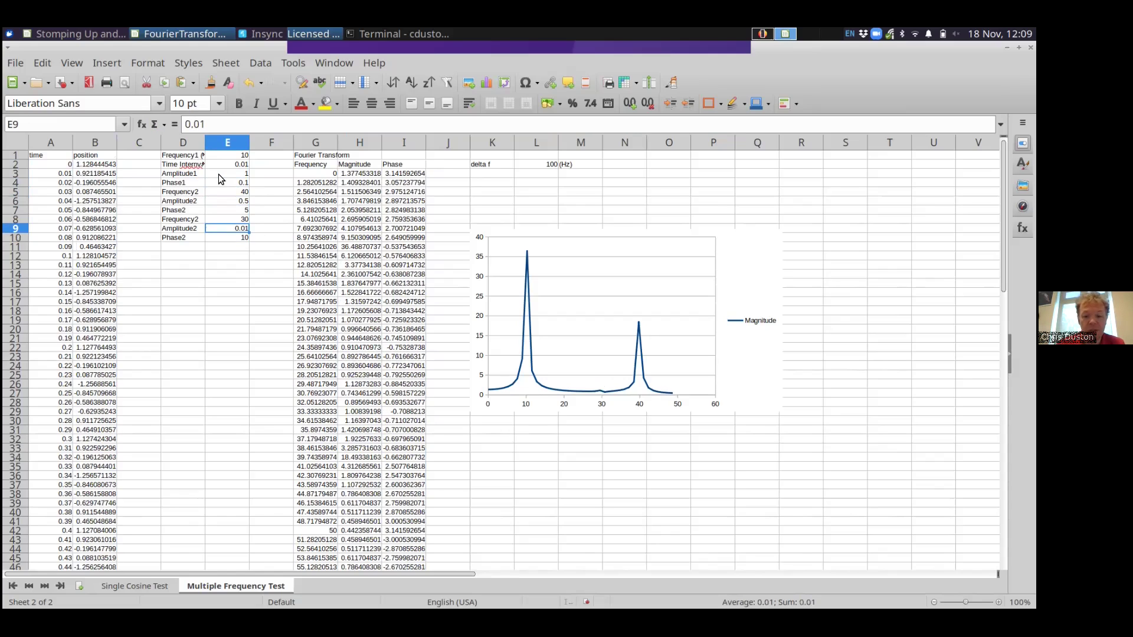
pyautogui.write('5')
pyautogui.press('Return')
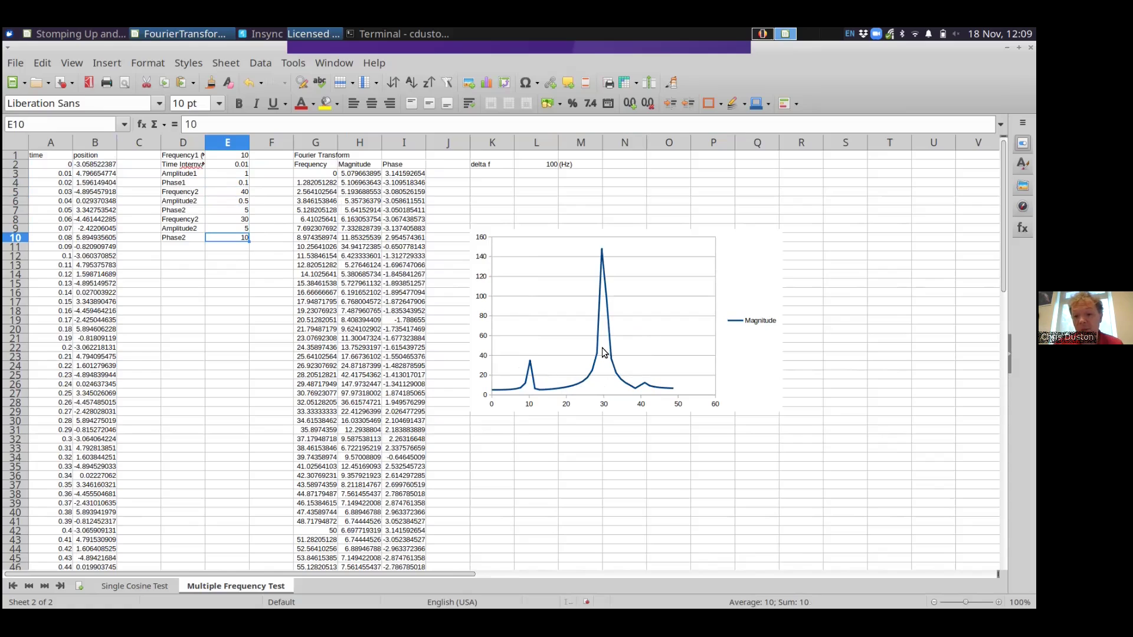
pyautogui.press('Up')
pyautogui.write('0.25')
pyautogui.press('Return')
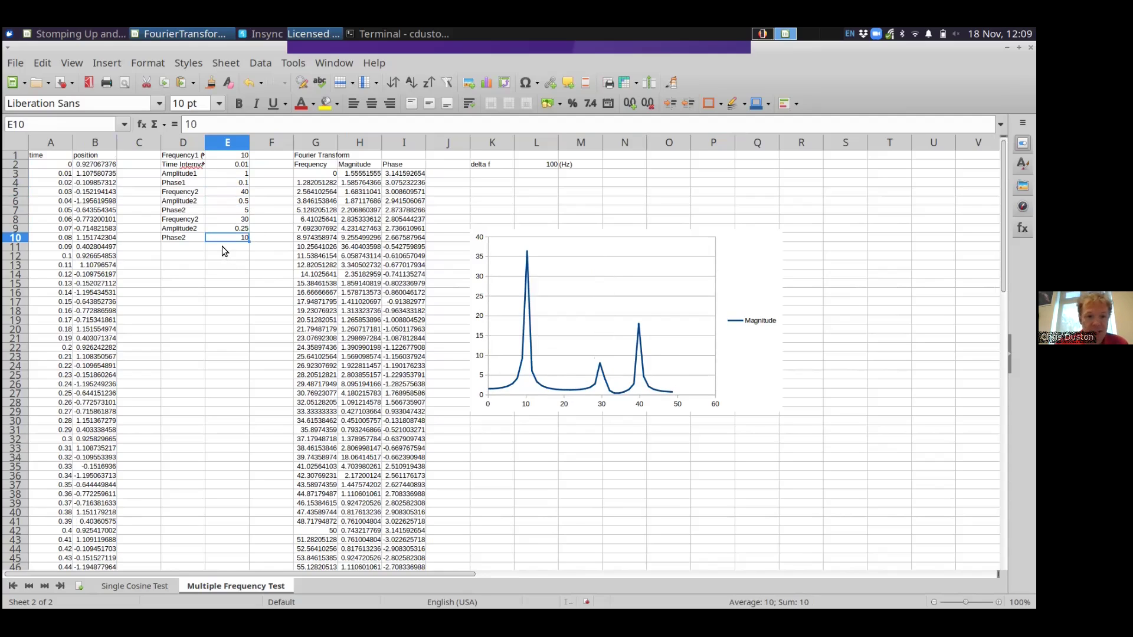
pyautogui.press('Up')
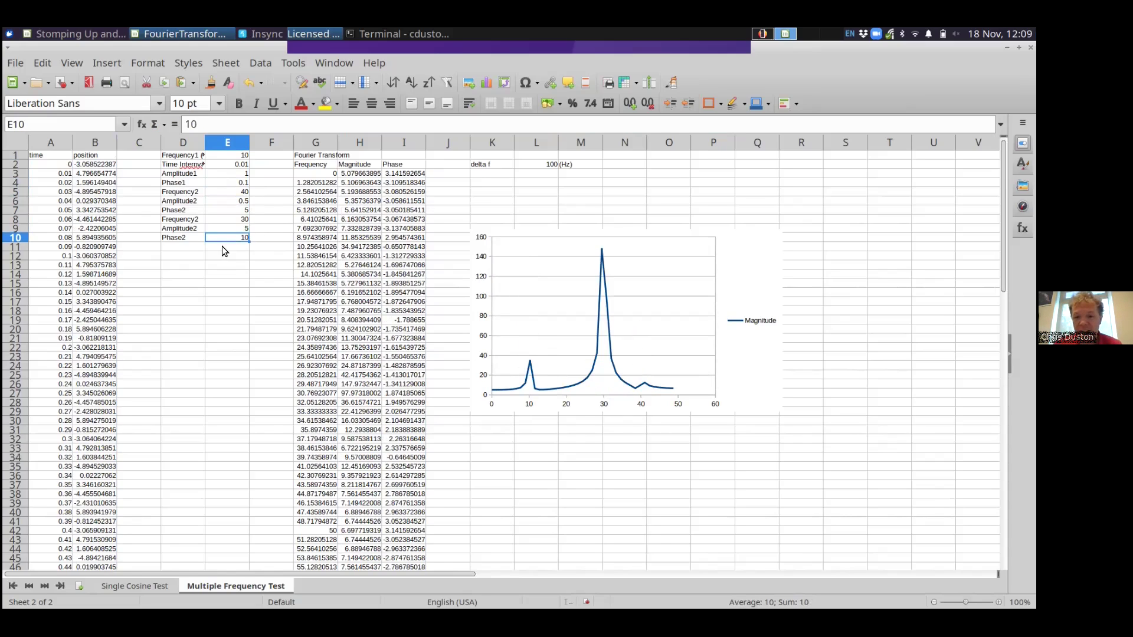
pyautogui.press('Up')
# Set the 30 Hz amplitude in E9 to .25 and inspect the FOURIER array formula in H3.
pyautogui.write('.25')
pyautogui.press('Return')
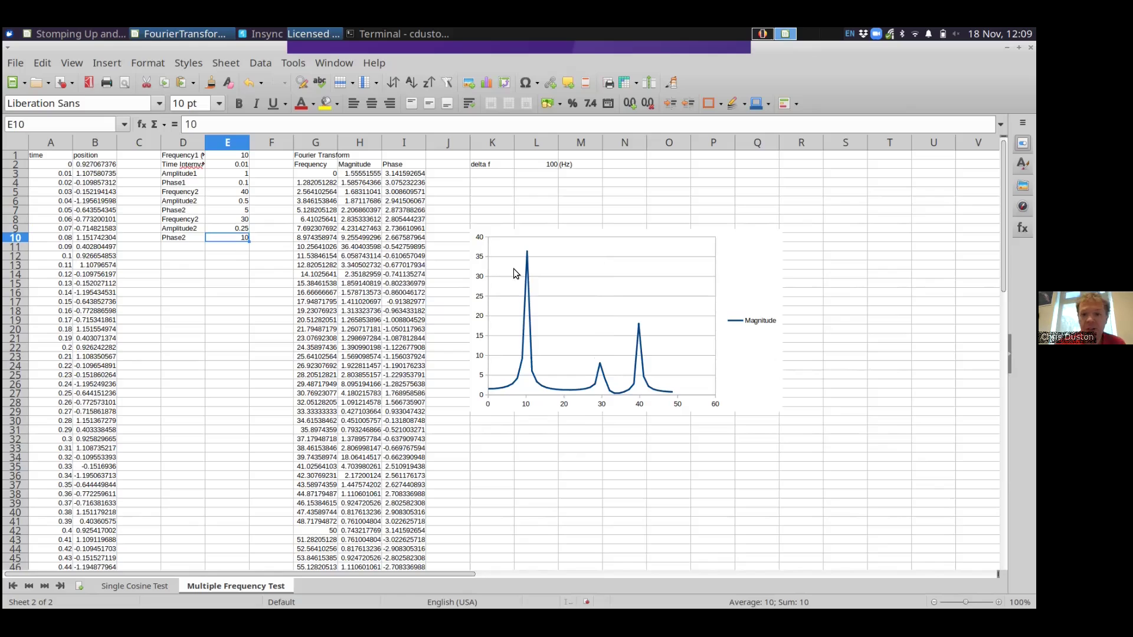
pyautogui.click(316, 172)
pyautogui.click(315, 167)
pyautogui.press('Down')
pyautogui.press('Right')
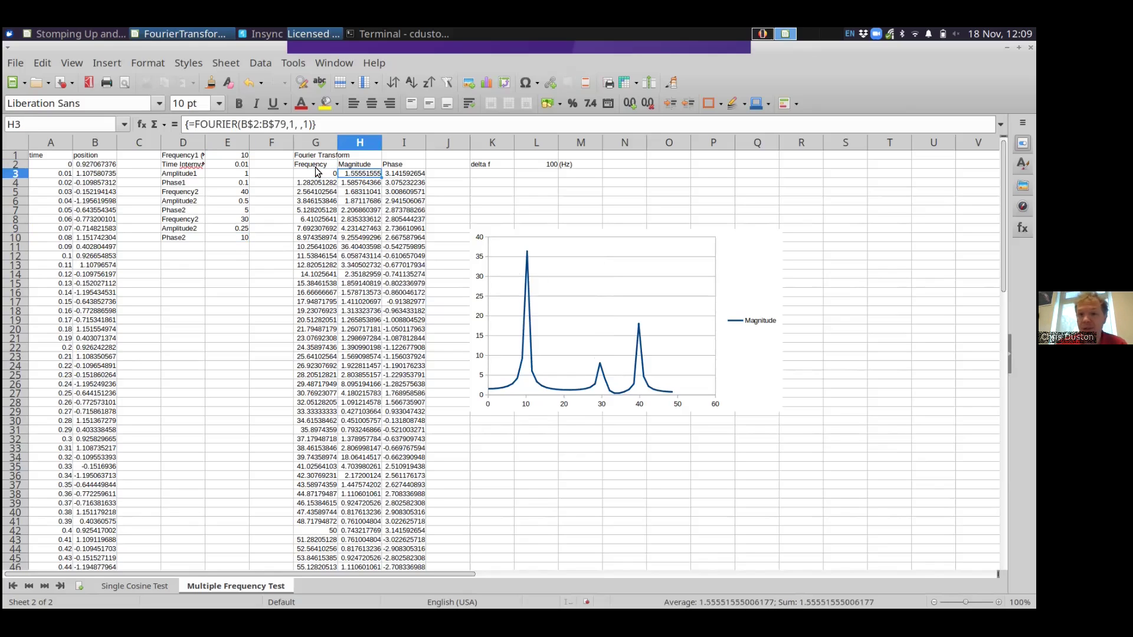
# Compare the frequency step formula in G4 with the first frequency, then select the magnitude chart.
pyautogui.press('Right')
pyautogui.press('Left')
pyautogui.press('Left')
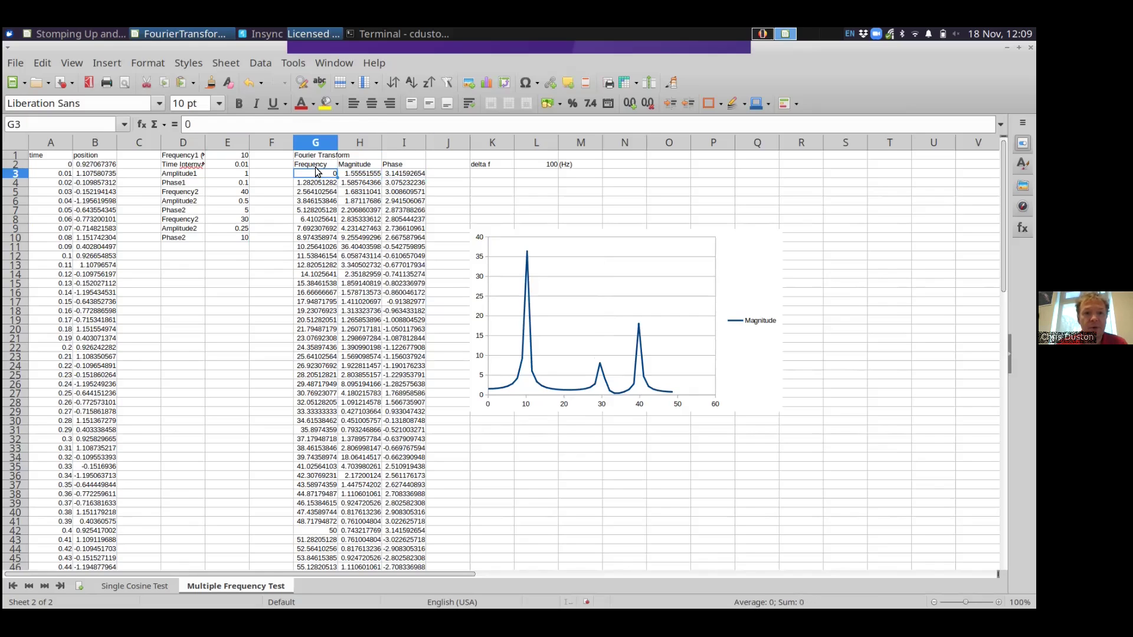
pyautogui.press('Down')
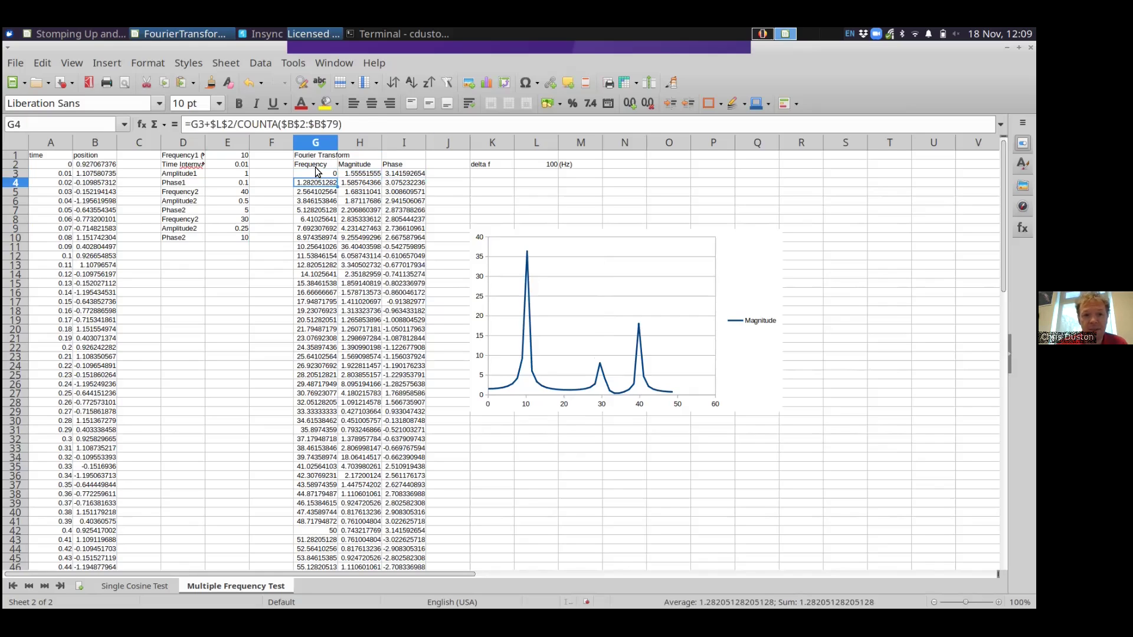
pyautogui.press('Up')
pyautogui.press('Down')
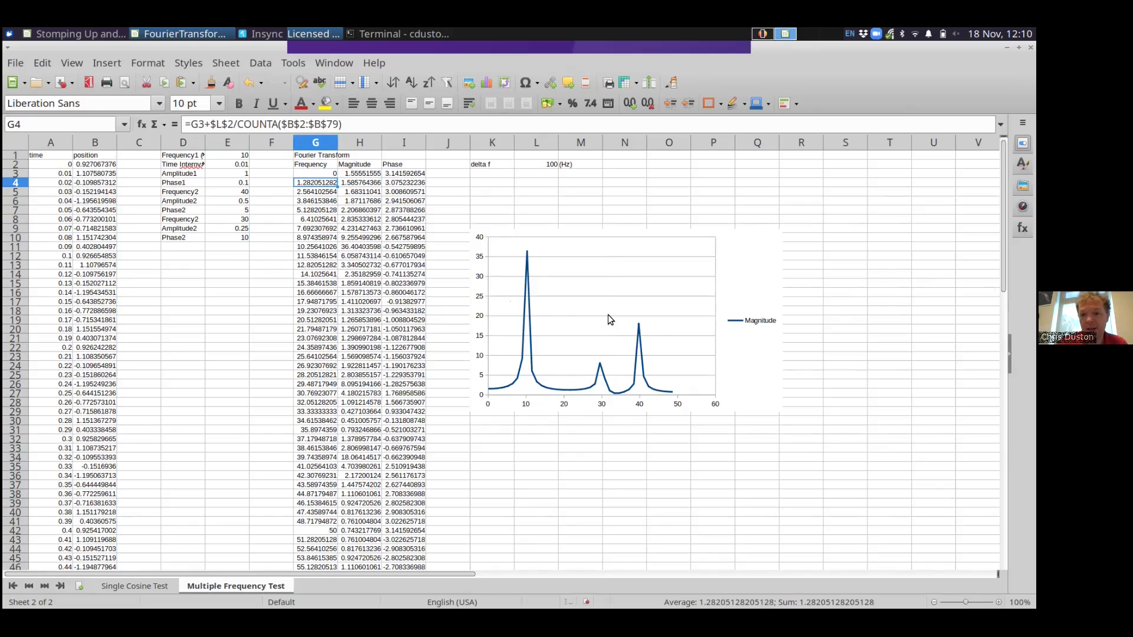
pyautogui.click(736, 290)
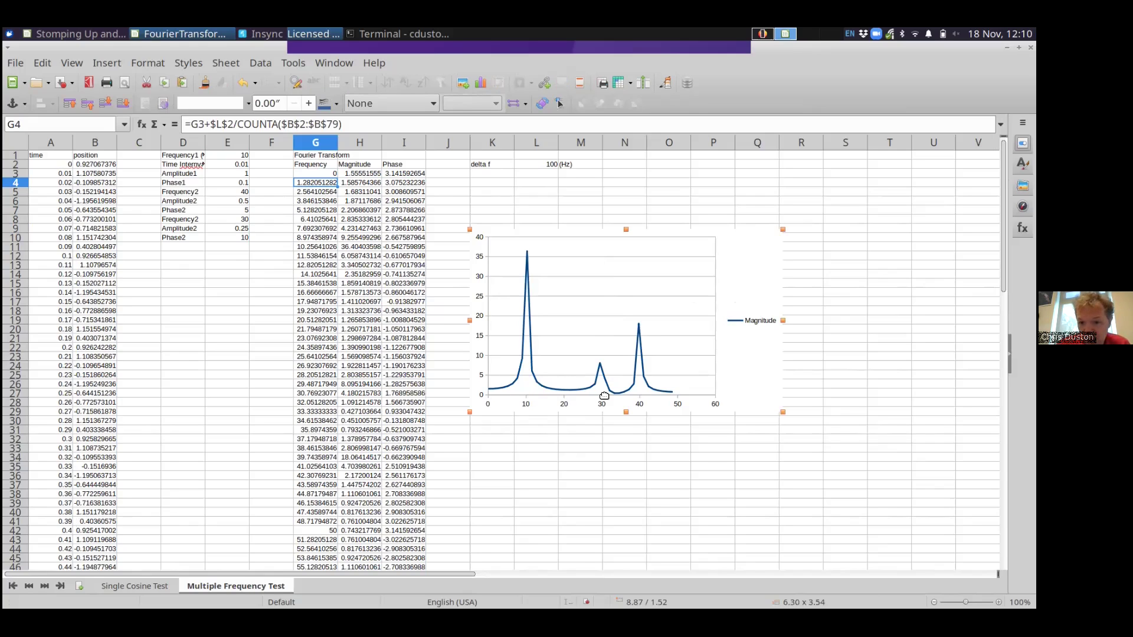
# Deselect the chart and move down column E to the 30 Hz amplitude cell E9.
pyautogui.click(239, 157)
pyautogui.press('Down')
pyautogui.press('Down')
pyautogui.press('Down')
pyautogui.press('Down')
pyautogui.press('Down')
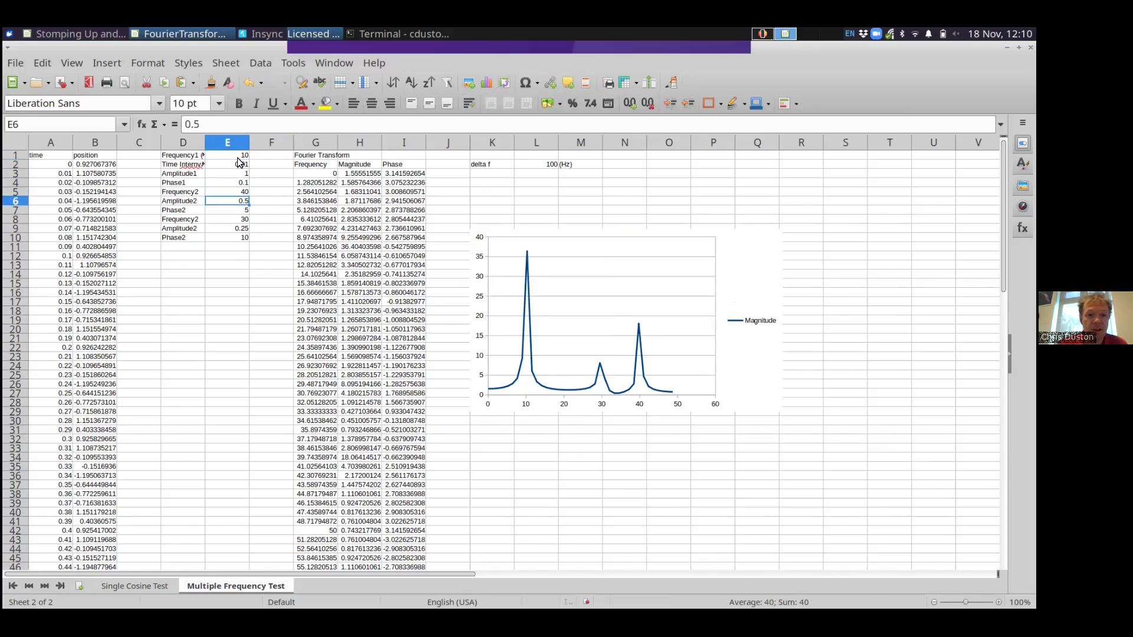
pyautogui.press('Down')
pyautogui.press('Down')
pyautogui.press('Down')
pyautogui.press('Down')
pyautogui.press('Down')
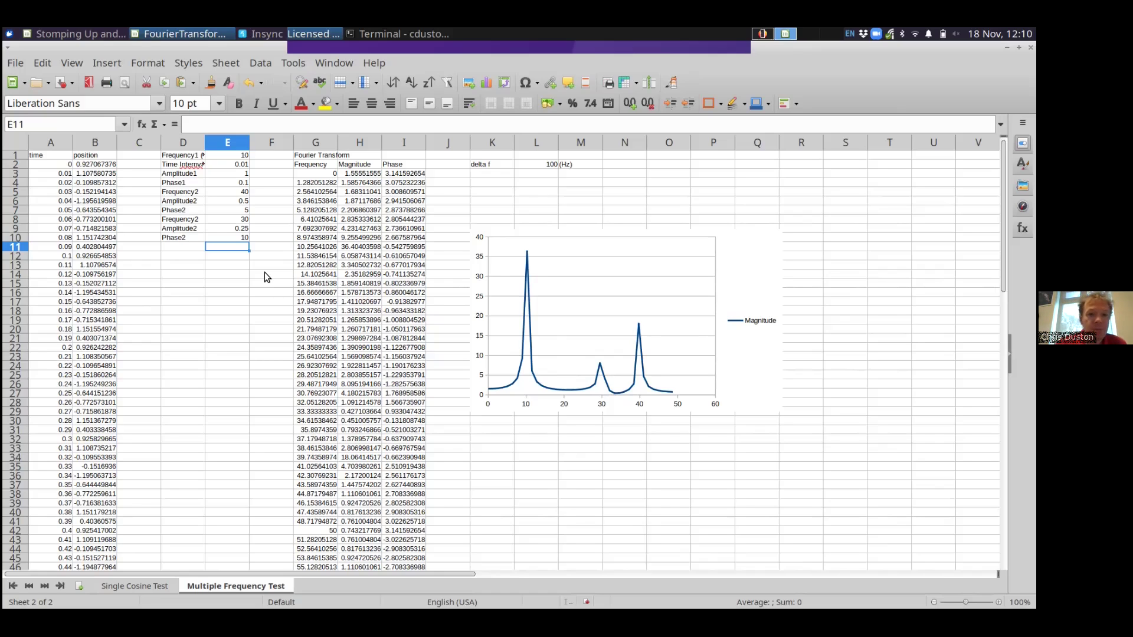
pyautogui.press('Up')
pyautogui.press('Up')
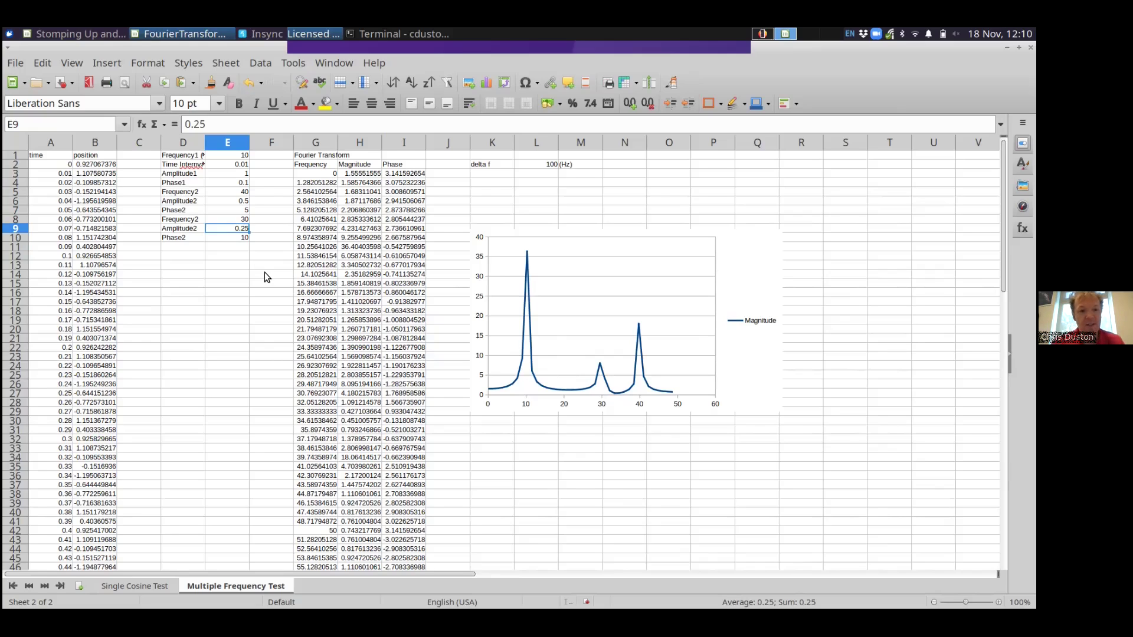
# Enter 5 as the 30 Hz amplitude in E9 and compare it with the 40 Hz amplitude.
pyautogui.write('5')
pyautogui.press('Return')
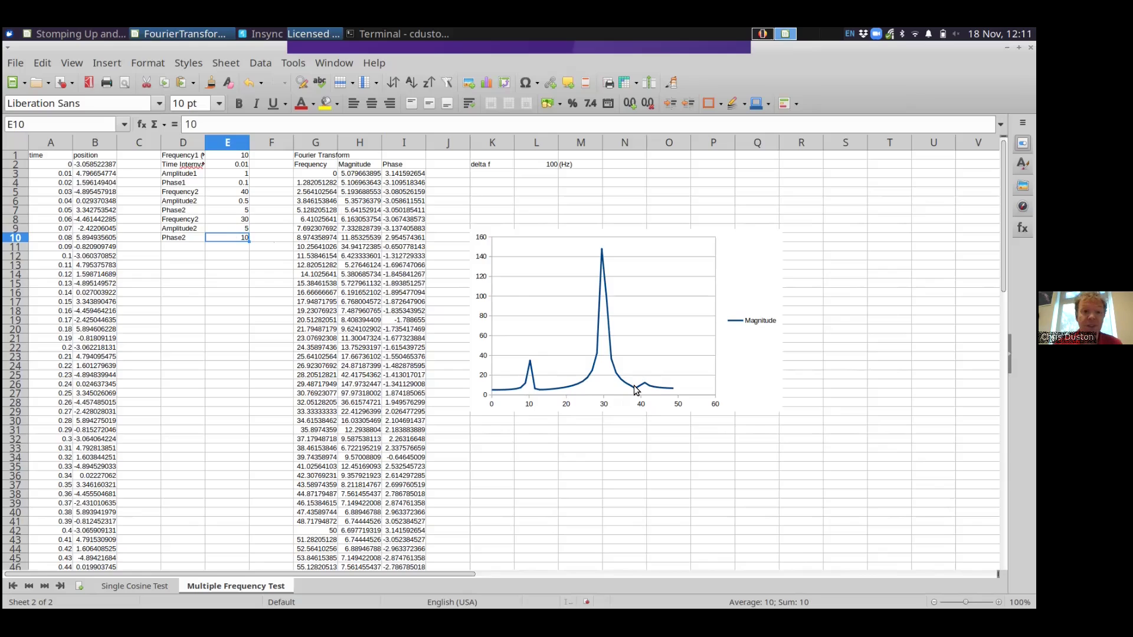
pyautogui.click(234, 202)
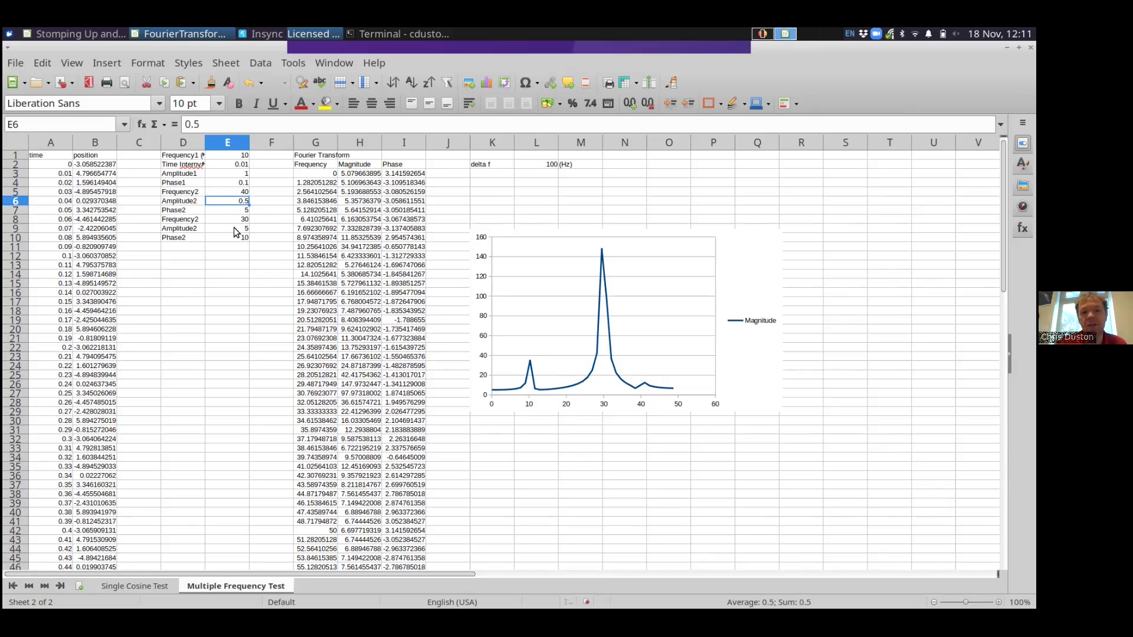
pyautogui.click(233, 228)
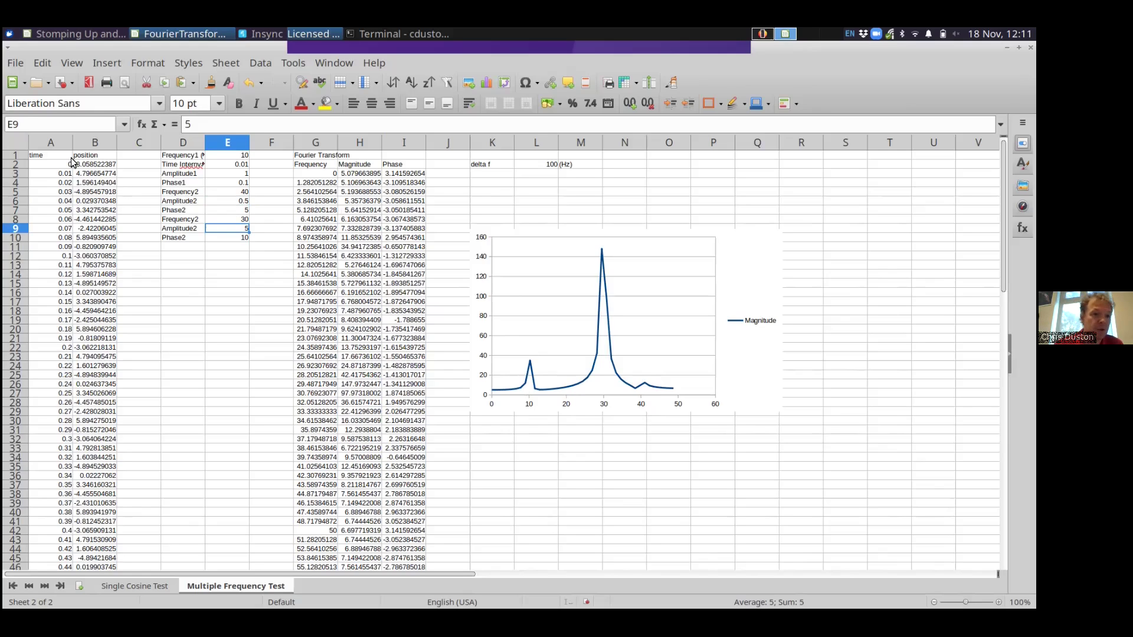
# Select the time and position data in A1:B79.
pyautogui.moveTo(94, 156); pyautogui.dragTo(64, 161)
pyautogui.hotkey('shift', 'Down')
pyautogui.hotkey('shift', 'pagedown')
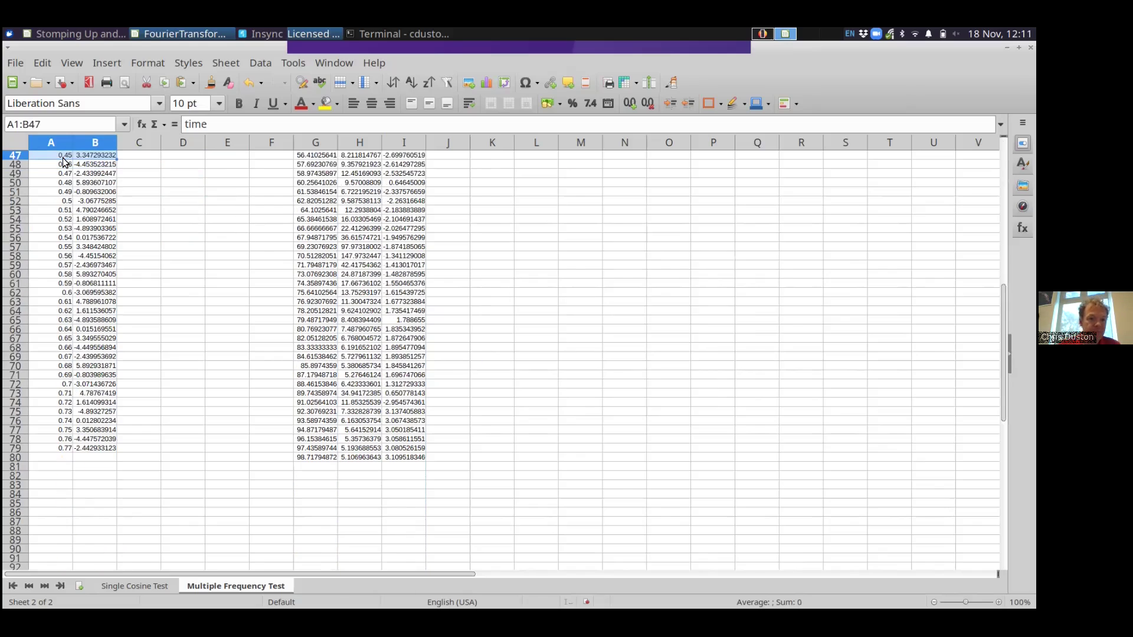
pyautogui.hotkey('shift', 'Down')
pyautogui.hotkey('shift', 'Down')
pyautogui.hotkey('shift', 'Down')
pyautogui.hotkey('shift', 'Down')
pyautogui.hotkey('shift', 'Down')
pyautogui.hotkey('shift', 'Down')
pyautogui.hotkey('shift', 'Down')
pyautogui.hotkey('shift', 'Down')
pyautogui.hotkey('shift', 'Down')
pyautogui.hotkey('shift', 'Down')
pyautogui.hotkey('shift', 'Down')
pyautogui.hotkey('shift', 'Down')
pyautogui.hotkey('shift', 'Down')
pyautogui.hotkey('shift', 'Down')
pyautogui.hotkey('shift', 'Down')
pyautogui.hotkey('shift', 'Down')
pyautogui.hotkey('shift', 'Down')
pyautogui.hotkey('shift', 'Down')
pyautogui.hotkey('shift', 'Down')
pyautogui.hotkey('shift', 'Down')
pyautogui.hotkey('shift', 'Down')
pyautogui.hotkey('shift', 'Down')
pyautogui.hotkey('shift', 'Down')
pyautogui.hotkey('shift', 'Down')
pyautogui.hotkey('shift', 'Down')
pyautogui.hotkey('shift', 'Down')
pyautogui.hotkey('shift', 'Down')
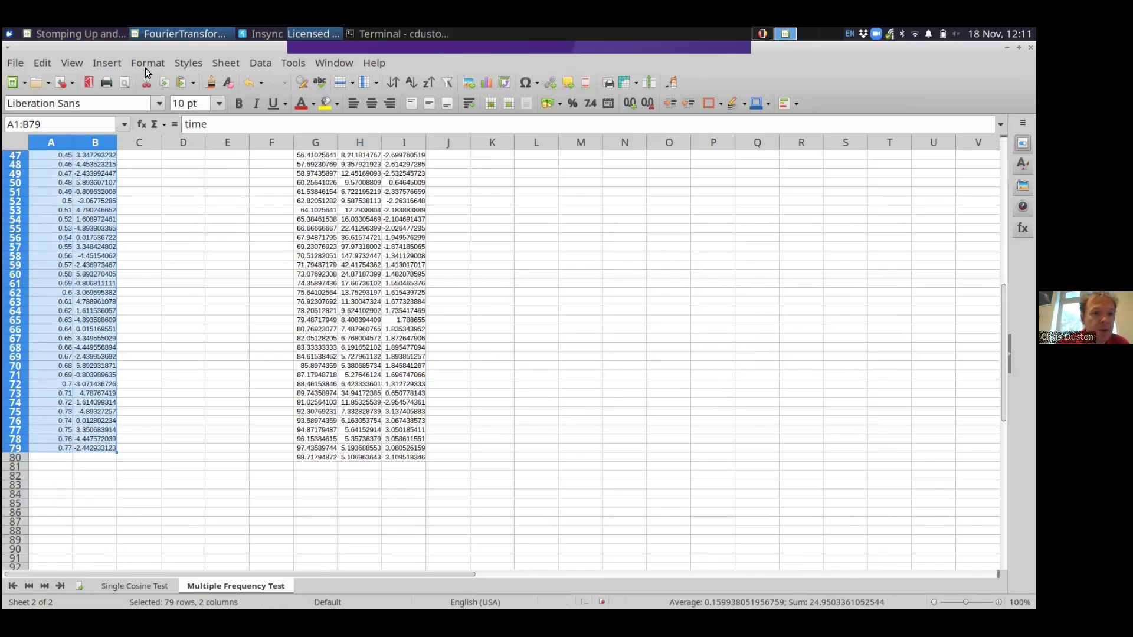
# Insert an XY (Scatter) Lines Only chart and enlarge it across columns C to O.
pyautogui.click(108, 60)
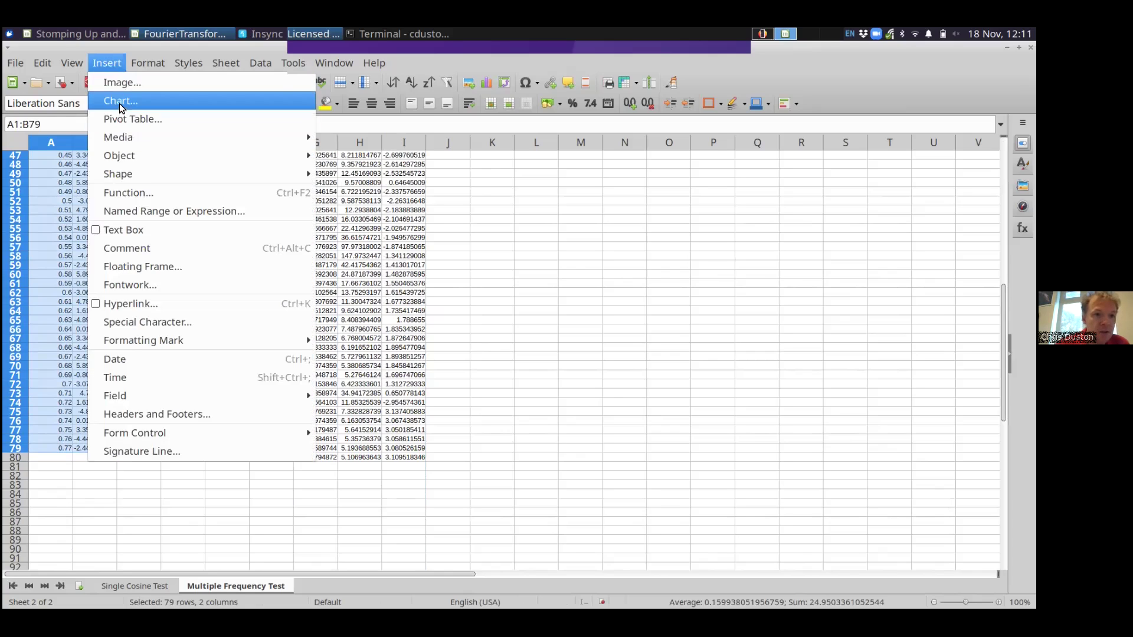
pyautogui.click(119, 102)
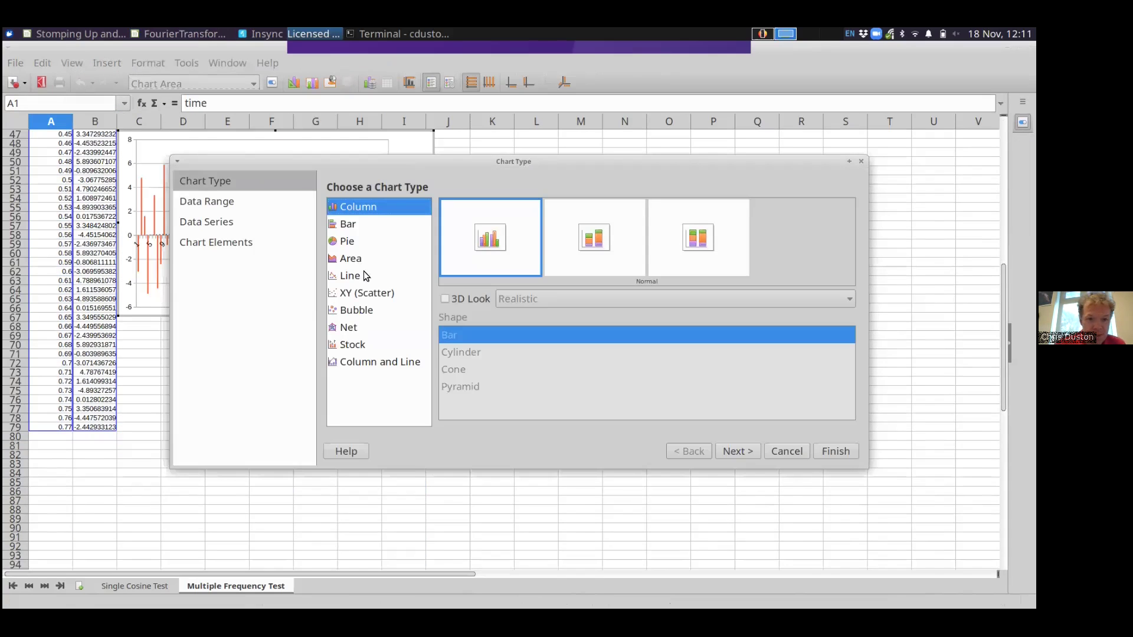
pyautogui.click(366, 294)
pyautogui.click(688, 252)
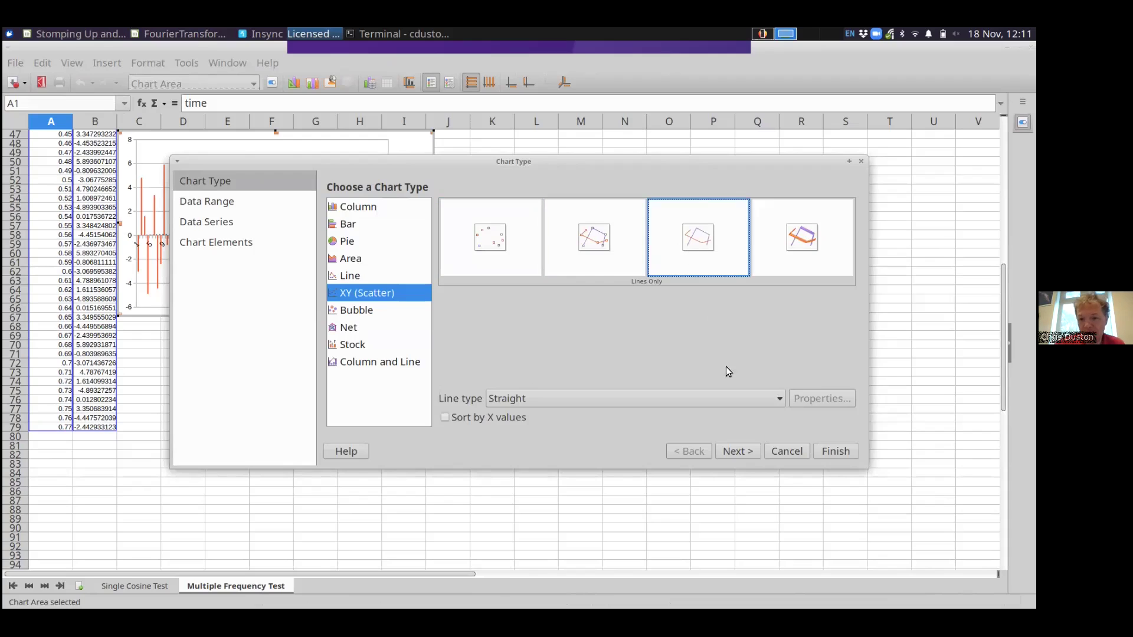
pyautogui.click(740, 451)
pyautogui.click(831, 451)
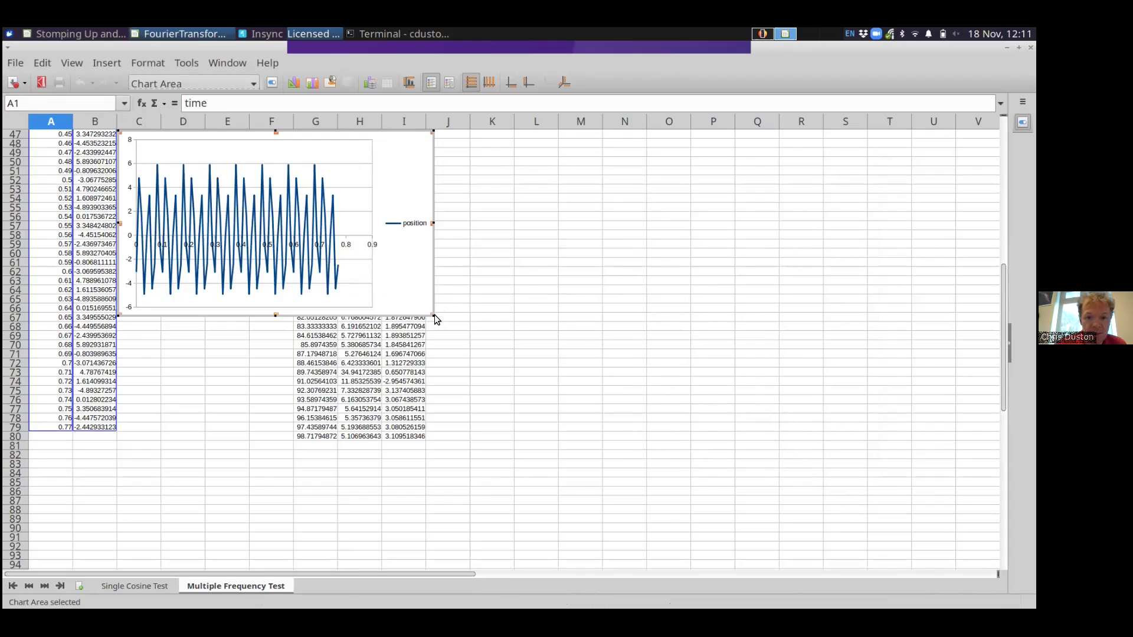
pyautogui.moveTo(433, 315); pyautogui.dragTo(669, 392)
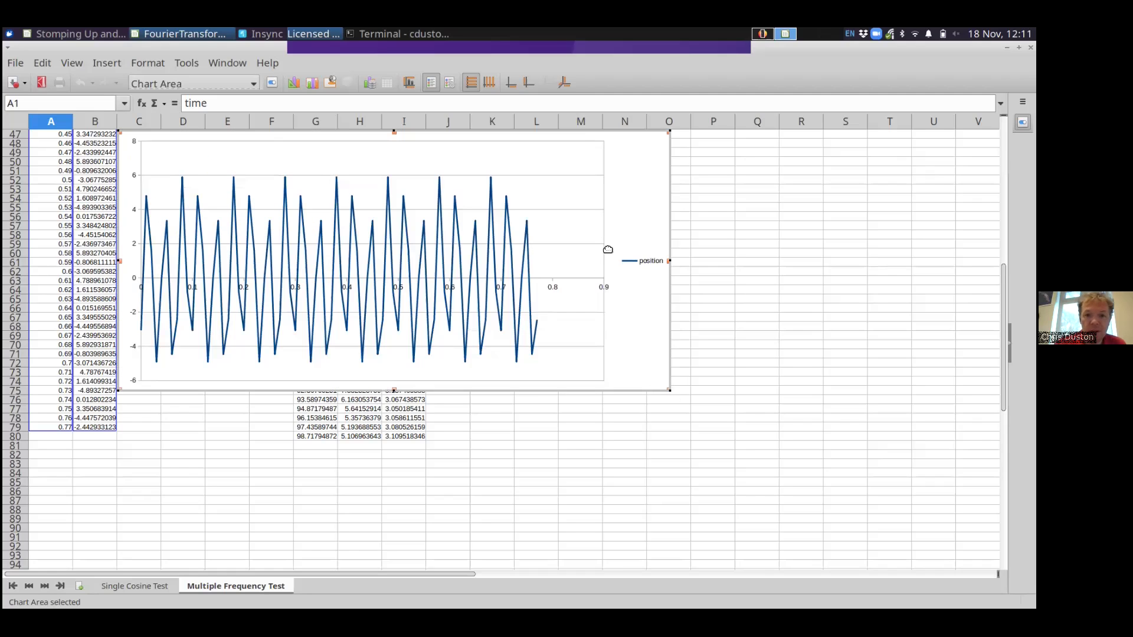
# Move the position-versus-time chart down and right, below the magnitude chart.
pyautogui.click(712, 270)
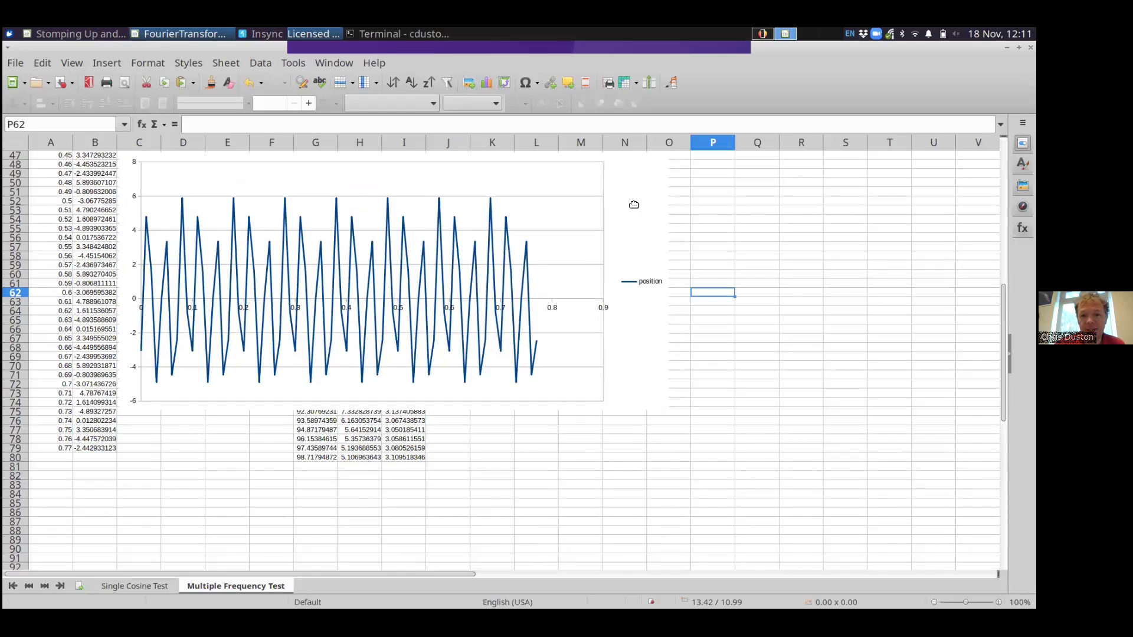
pyautogui.click(634, 205)
pyautogui.moveTo(632, 187); pyautogui.dragTo(841, 253)
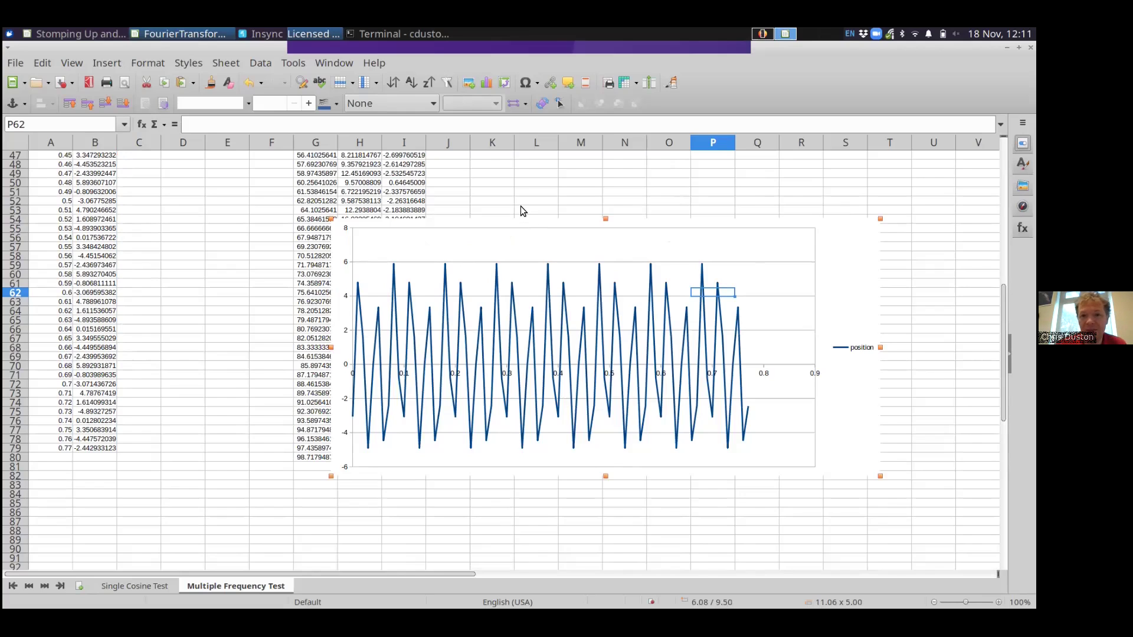
pyautogui.scroll(15, 521, 207)
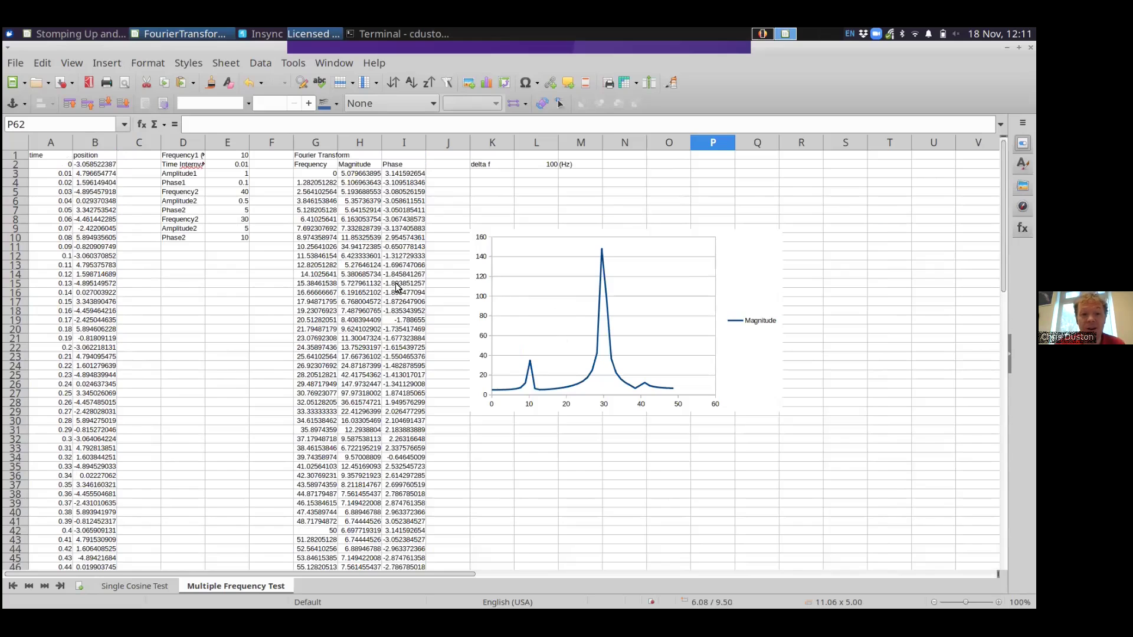
pyautogui.scroll(-5, 269, 320)
pyautogui.scroll(-6, 269, 320)
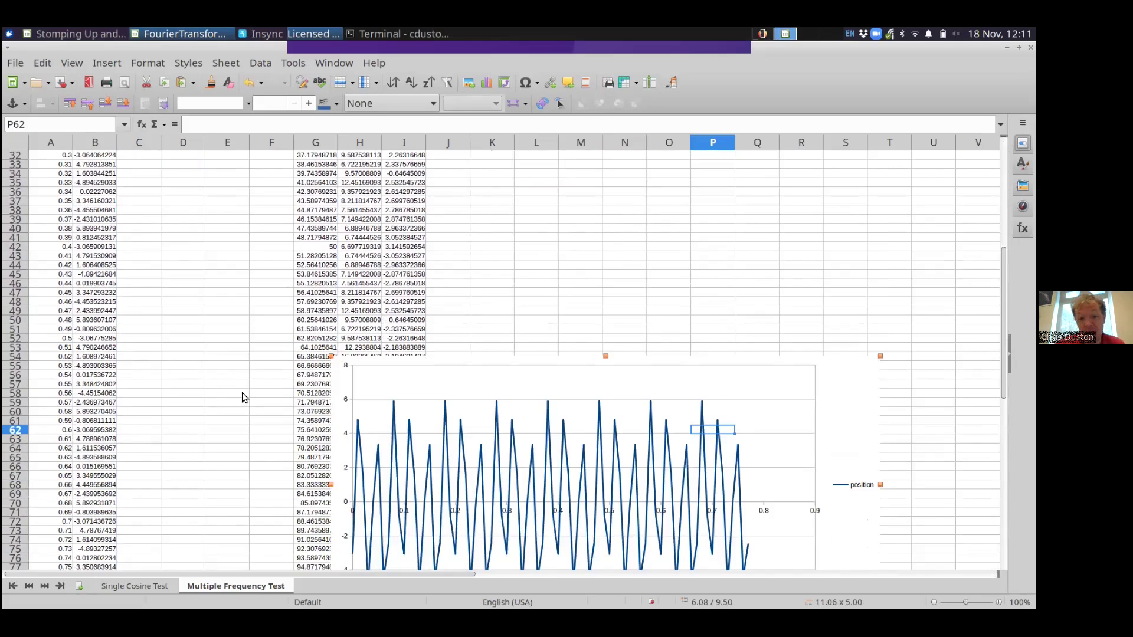
pyautogui.scroll(10, 242, 392)
# Set the amplitude in E9 to 0.25 and review the charts.
pyautogui.click(223, 229)
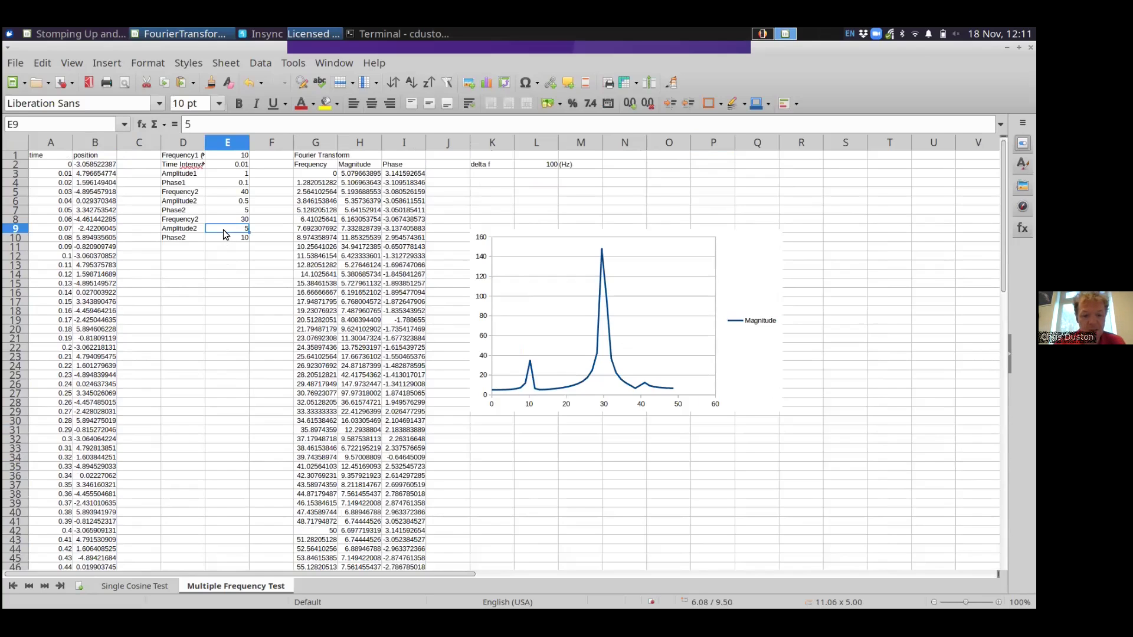
pyautogui.write('0.25')
pyautogui.press('Return')
pyautogui.scroll(-12, 242, 326)
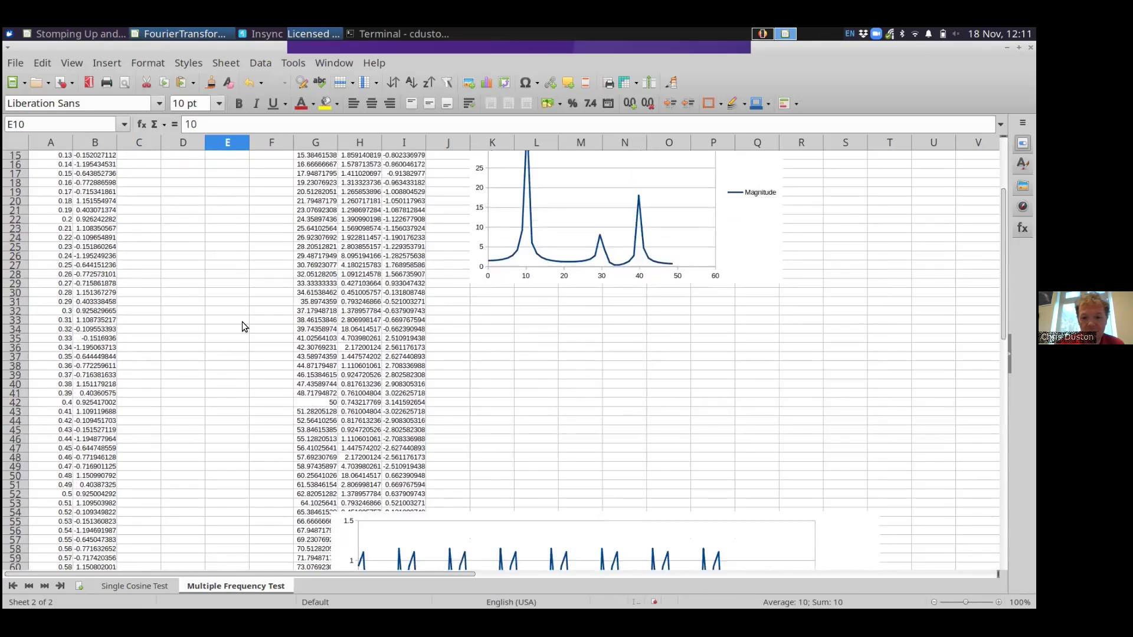
pyautogui.scroll(-1, 242, 327)
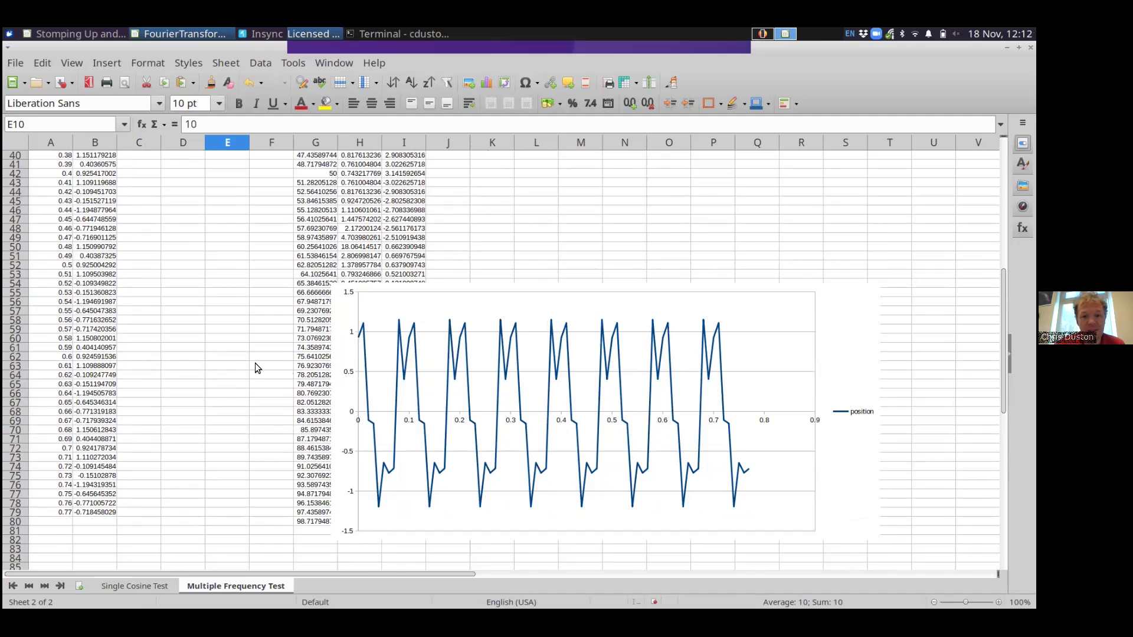
pyautogui.scroll(13, 245, 362)
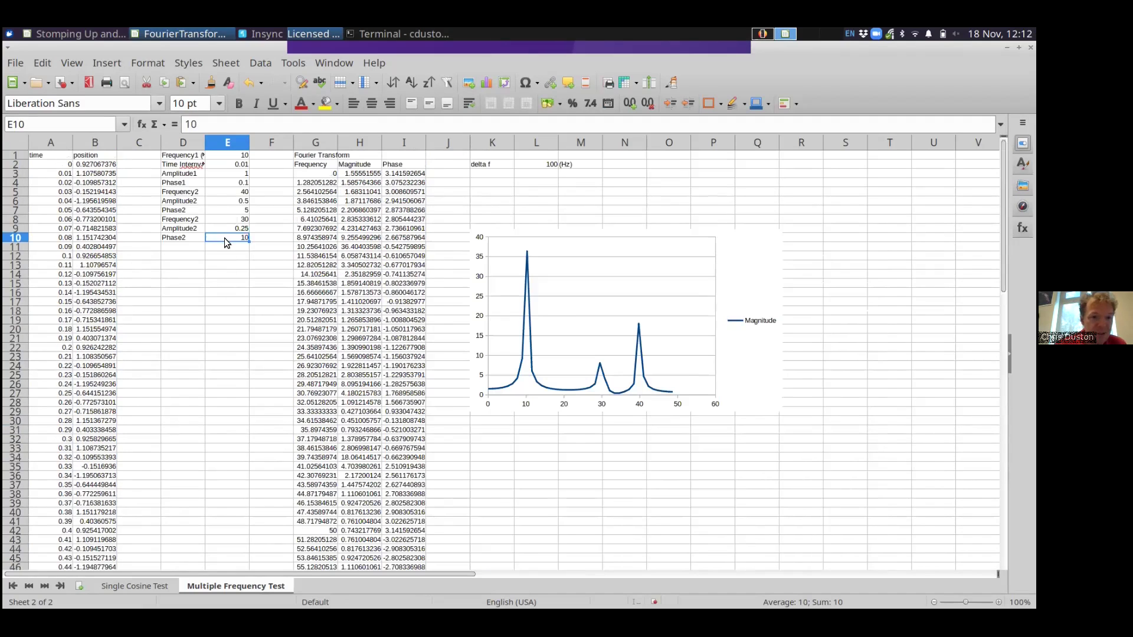
# Set the third cosine frequency in E8 to 5 and review both charts.
pyautogui.click(224, 219)
pyautogui.write('5')
pyautogui.press('Return')
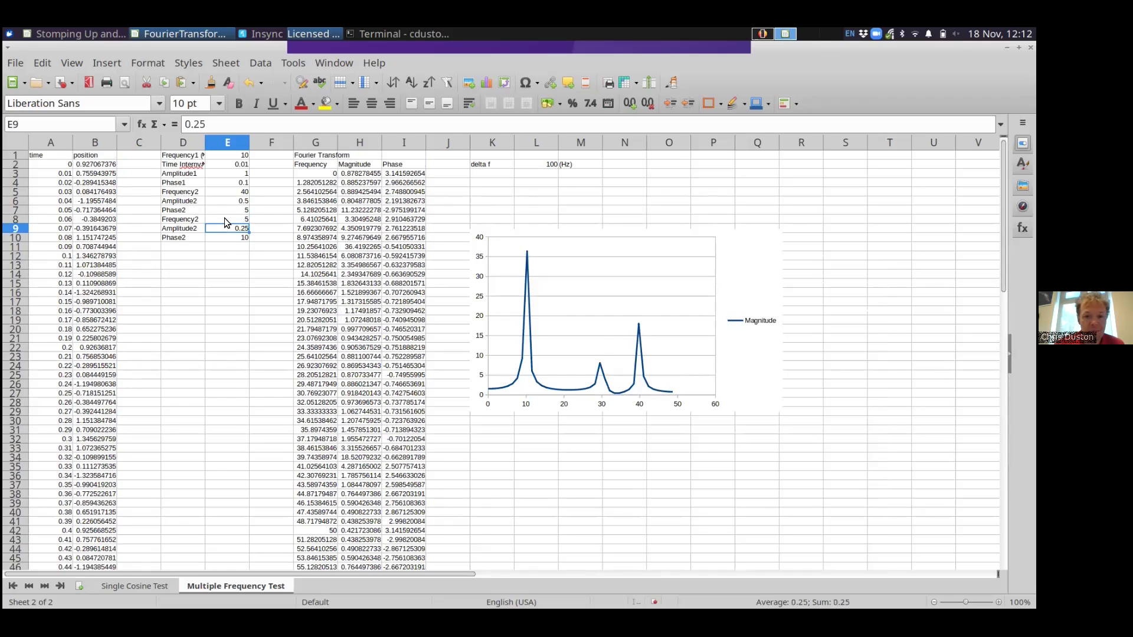
pyautogui.scroll(-11, 224, 221)
pyautogui.scroll(-1, 225, 219)
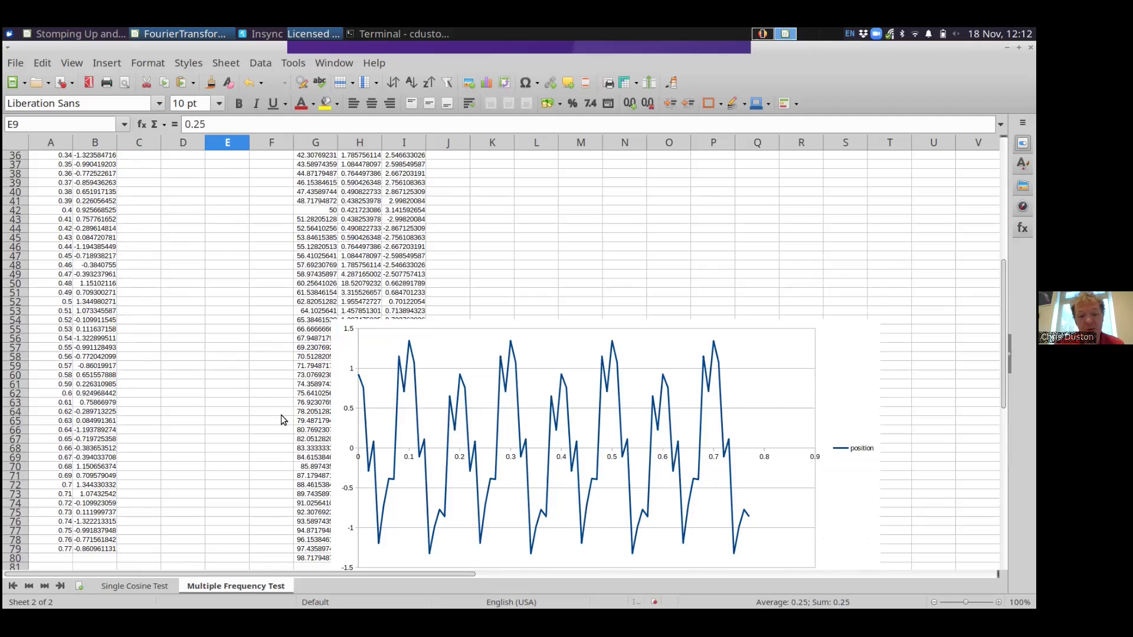
pyautogui.click(255, 417)
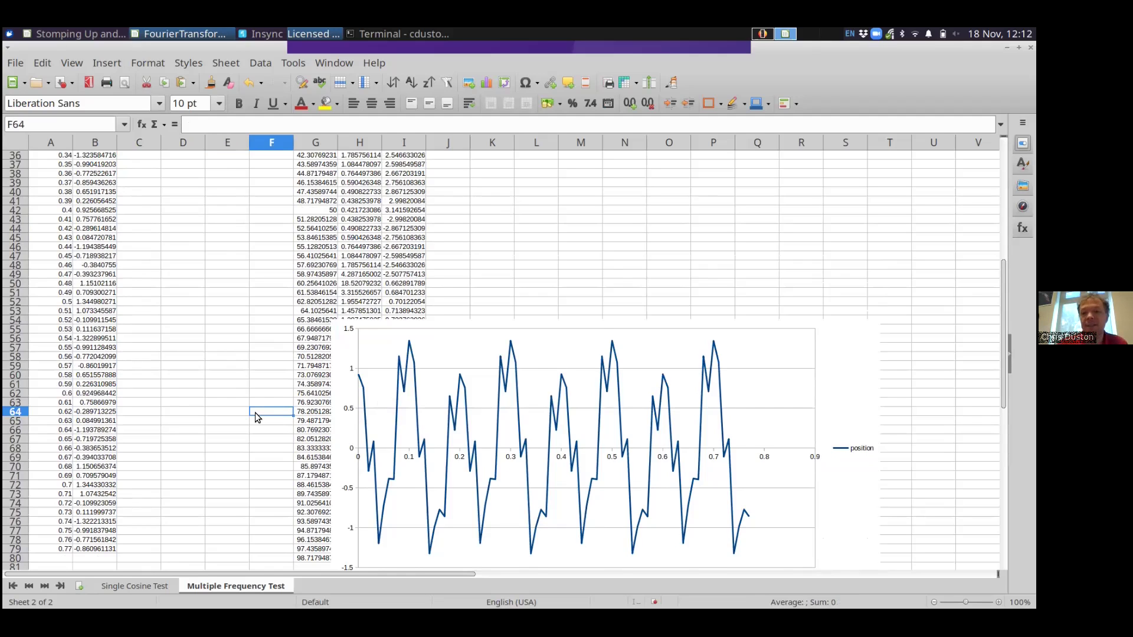
pyautogui.scroll(12, 255, 389)
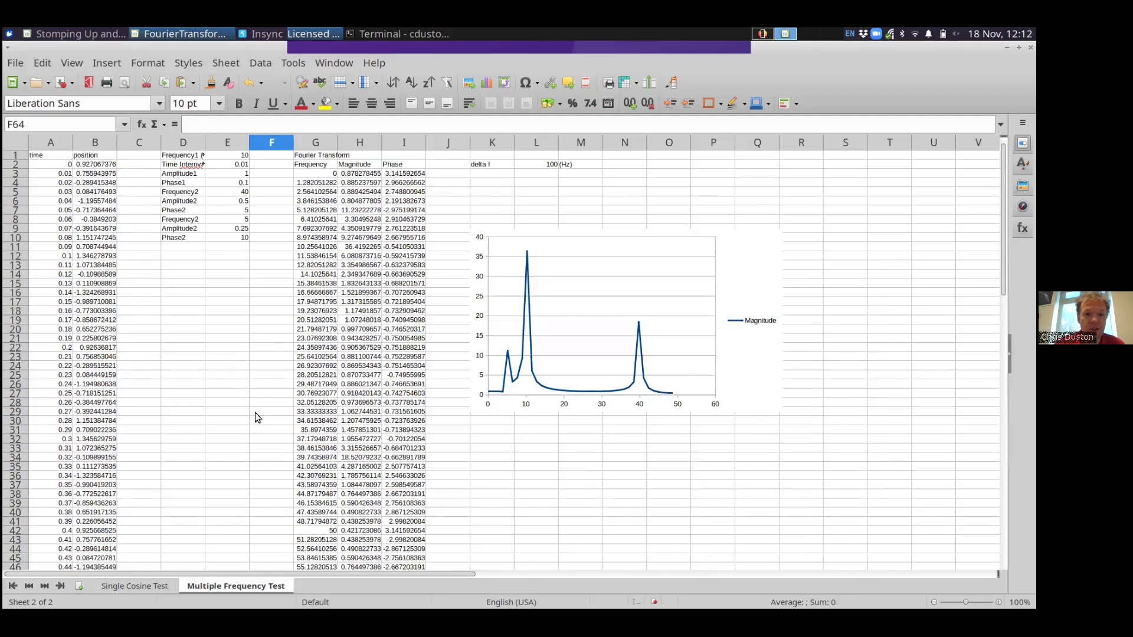
pyautogui.click(356, 174)
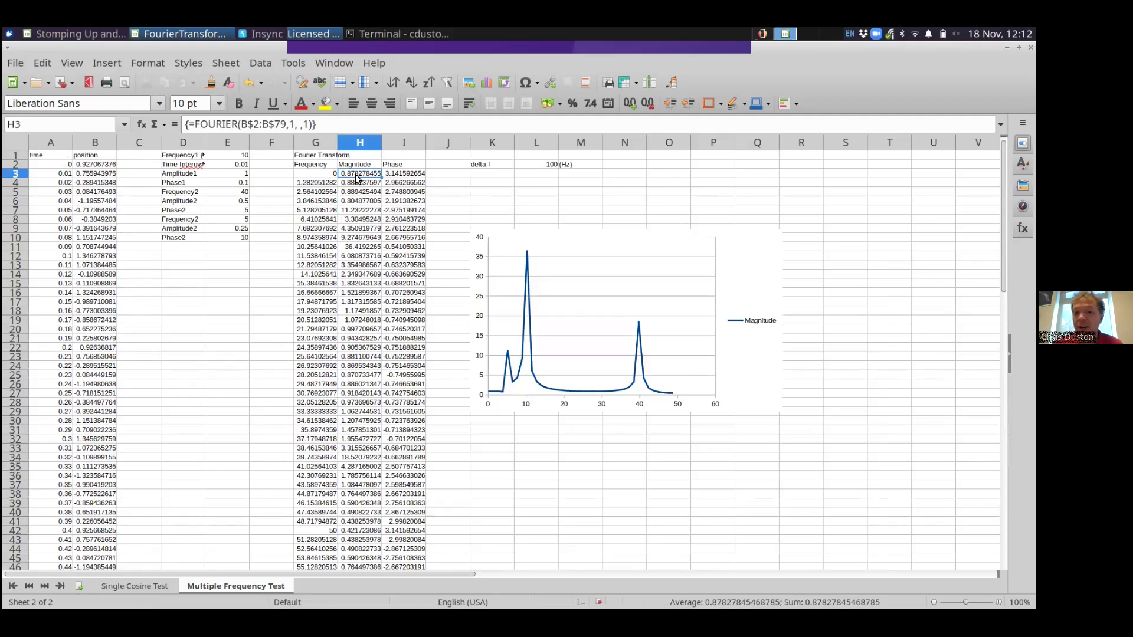
pyautogui.click(115, 61)
pyautogui.click(110, 62)
pyautogui.click(113, 62)
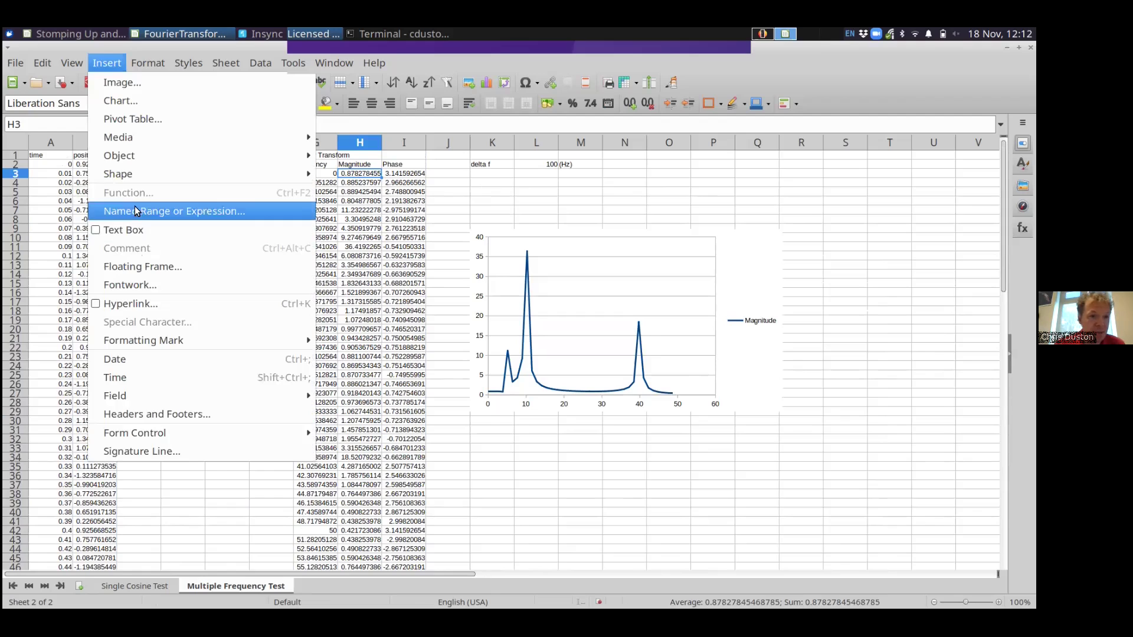
pyautogui.click(111, 63)
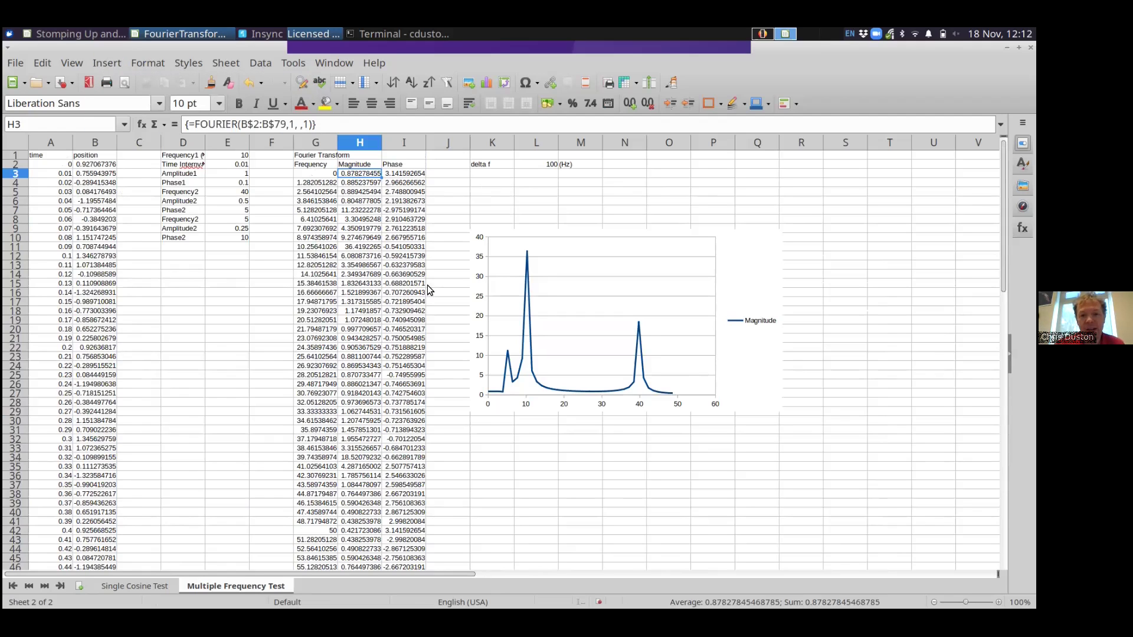
pyautogui.click(314, 172)
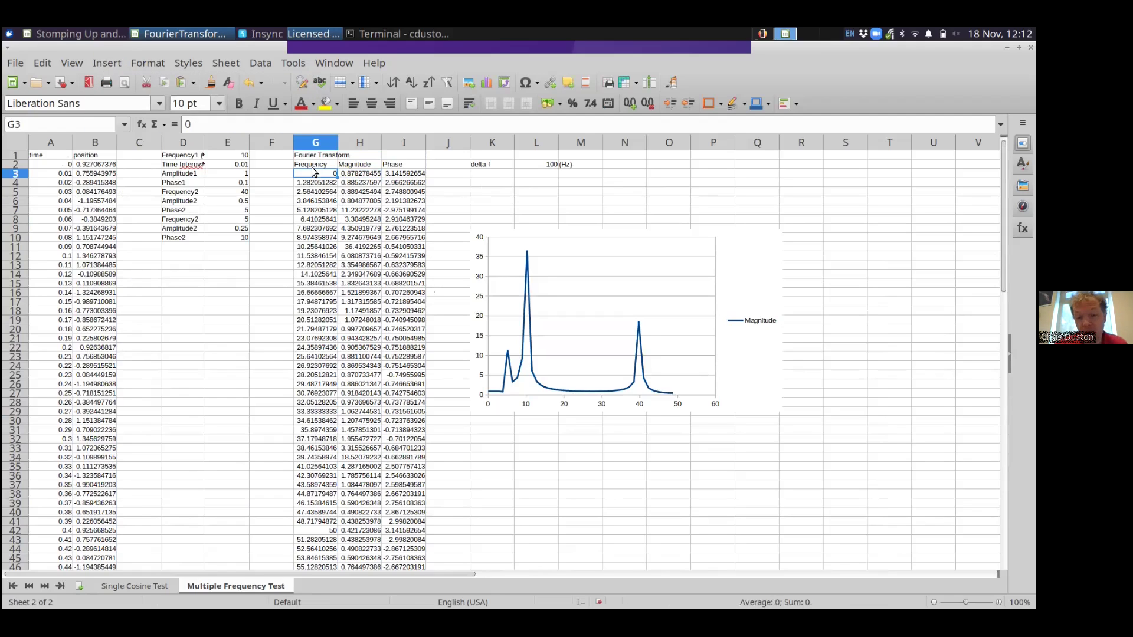
pyautogui.click(743, 289)
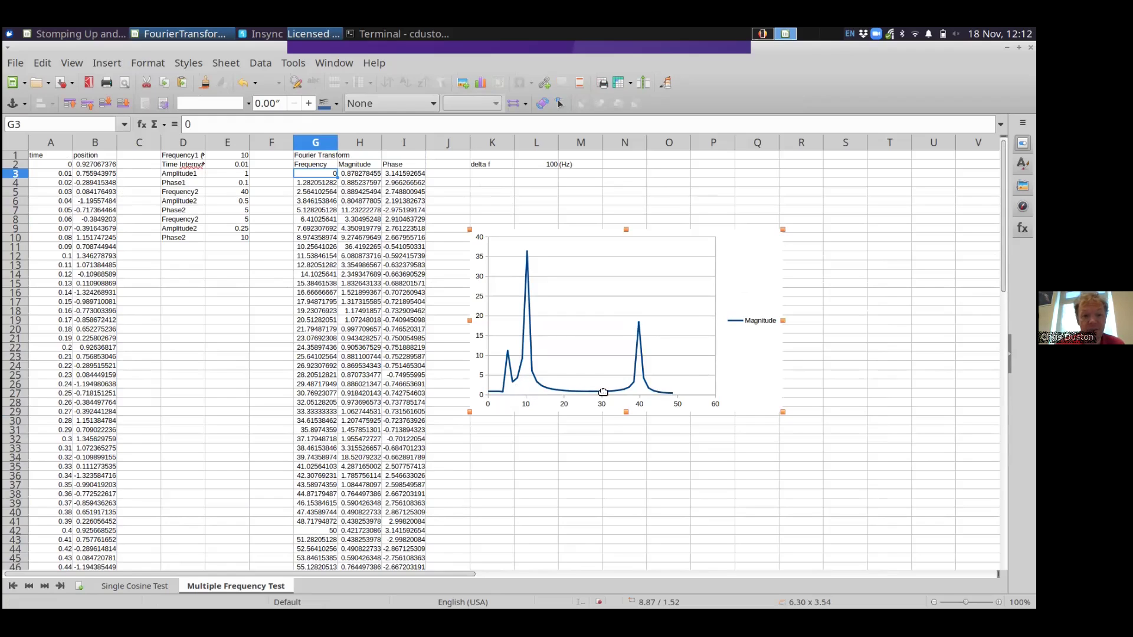
# Change the third cosine frequency in E8 to 12, then to 16.
pyautogui.click(235, 221)
pyautogui.write('12')
pyautogui.press('Return')
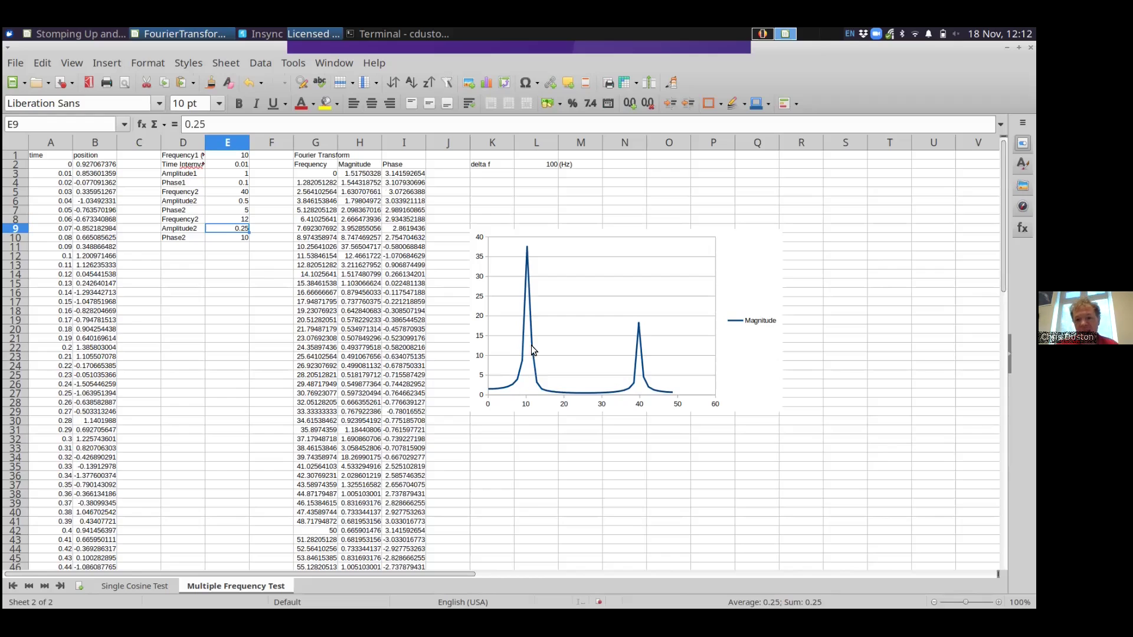
pyautogui.click(245, 221)
pyautogui.write('16')
pyautogui.press('Return')
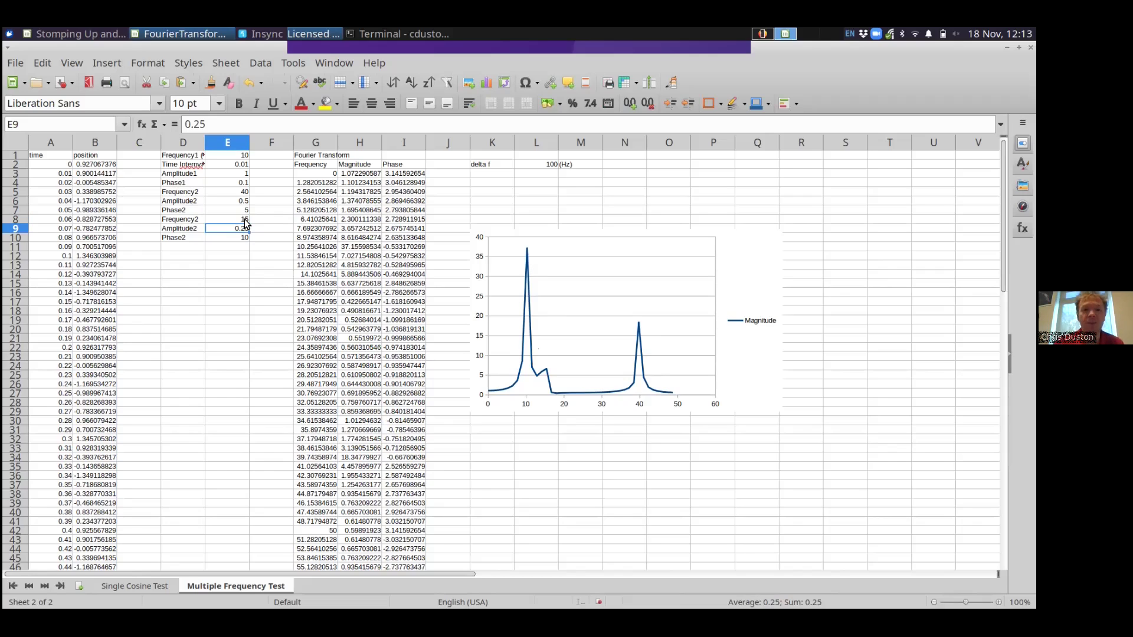
pyautogui.click(315, 165)
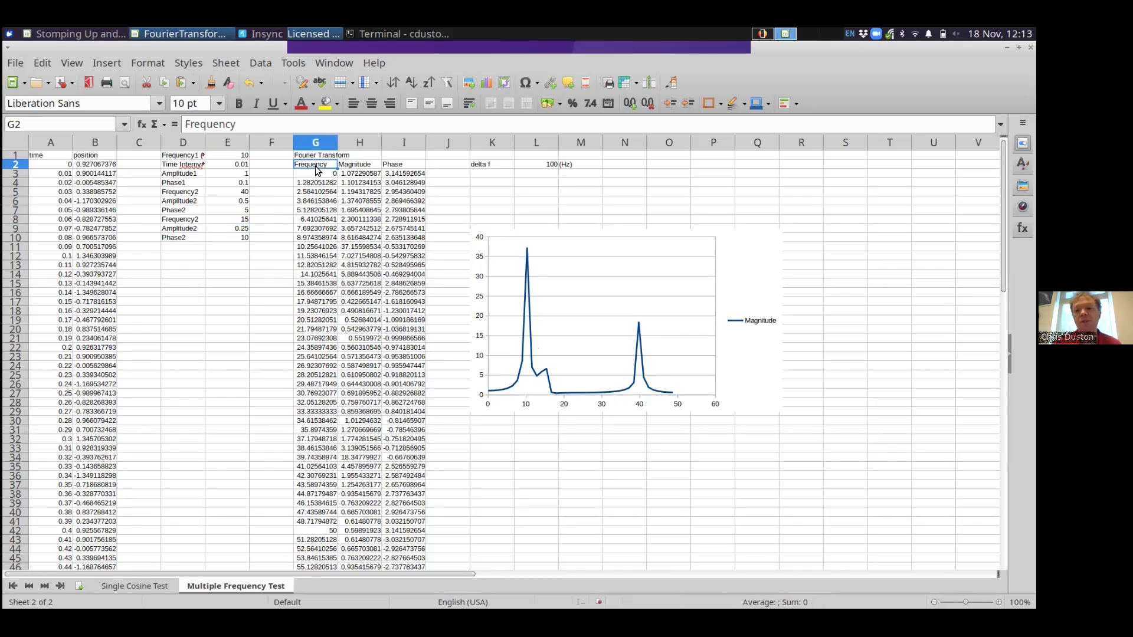